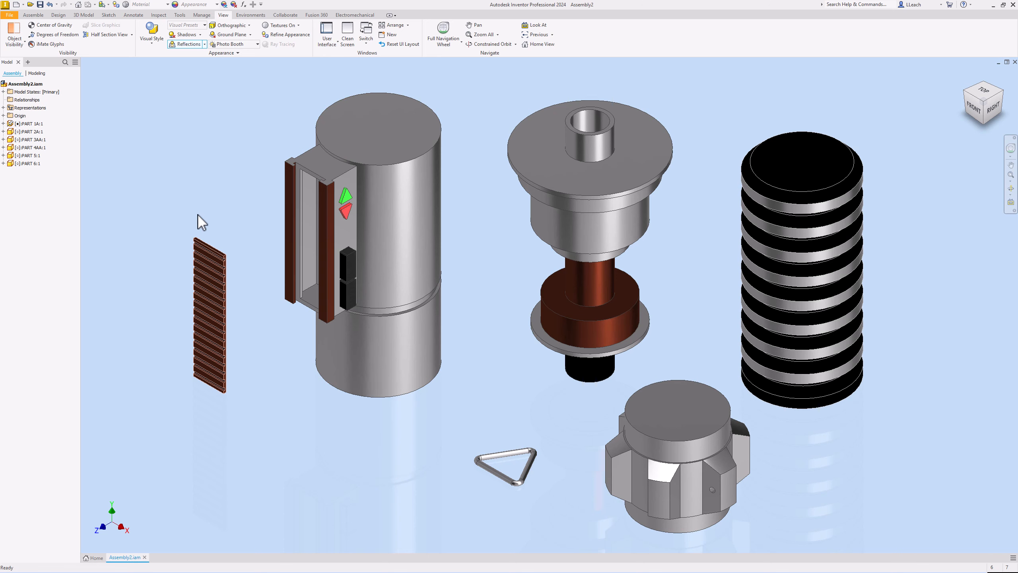
Create a new metric assembly file from the Standard (mm).iam template.
left_click(9, 15)
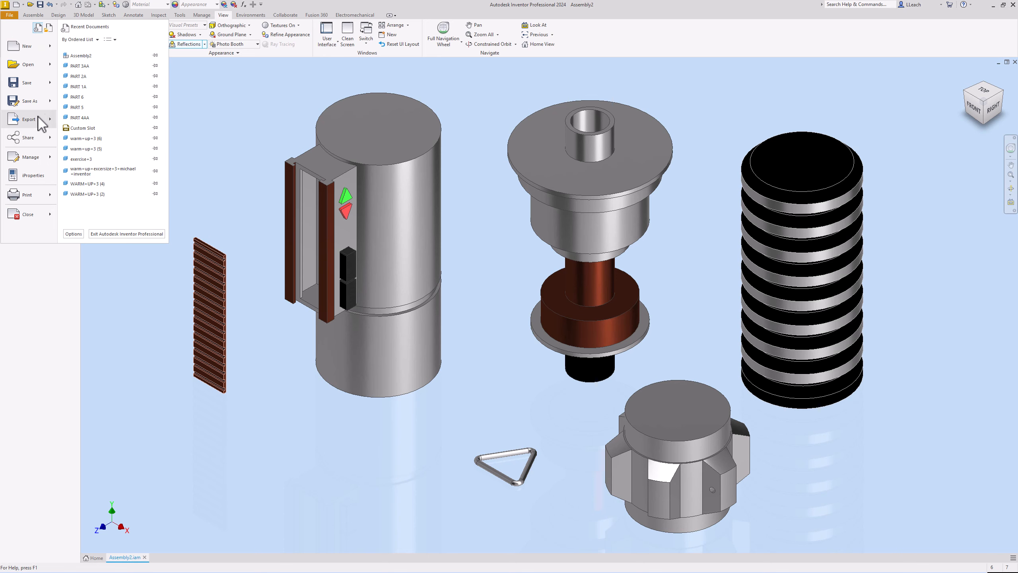
left_click(27, 46)
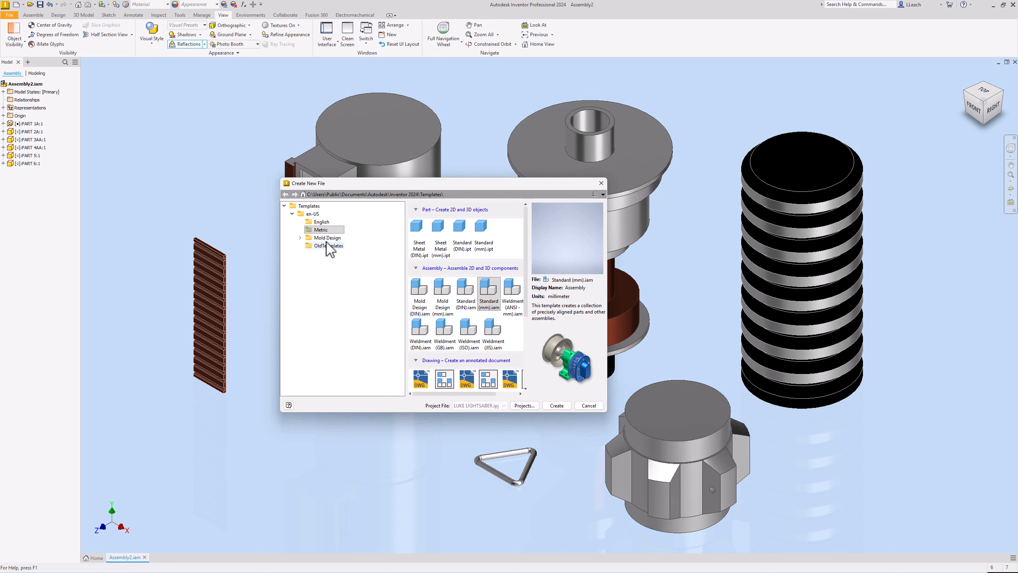
left_click(321, 230)
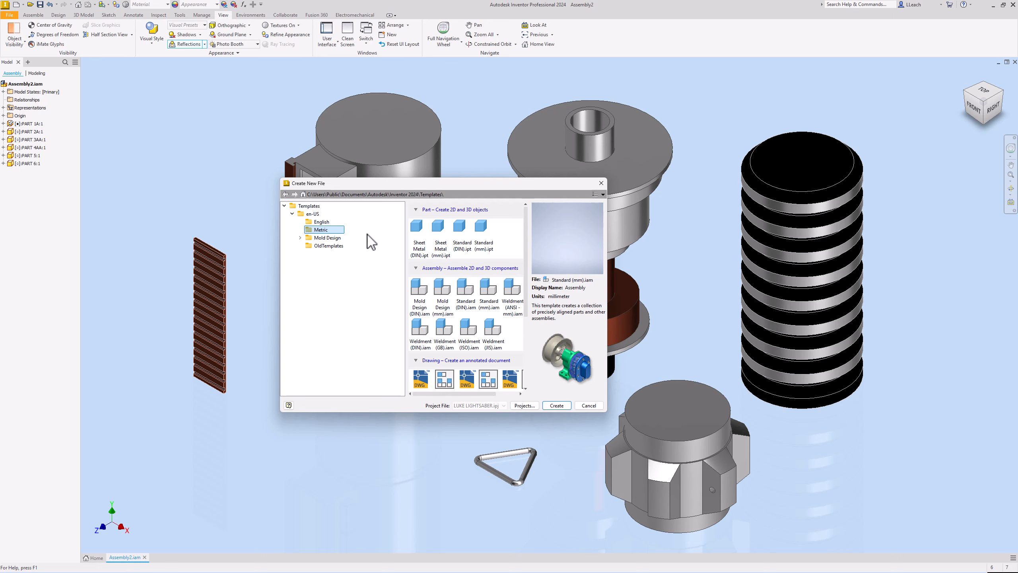
left_click(484, 237)
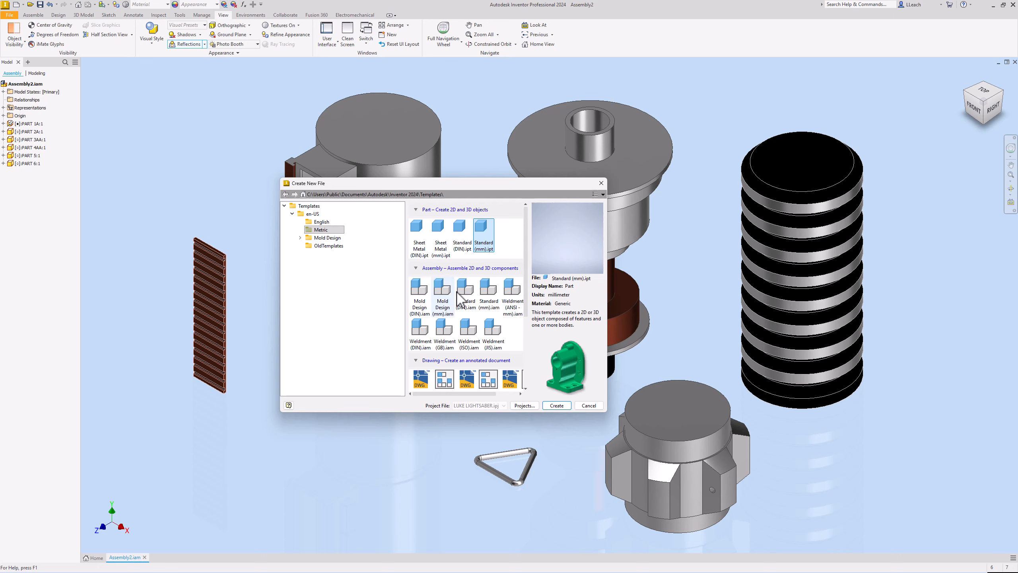
left_click(491, 300)
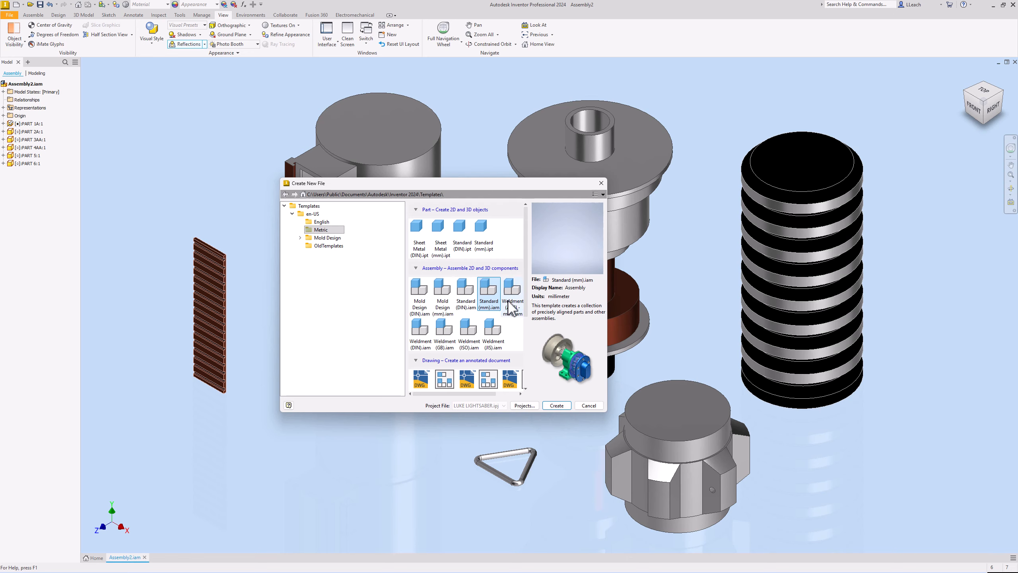
left_click(557, 406)
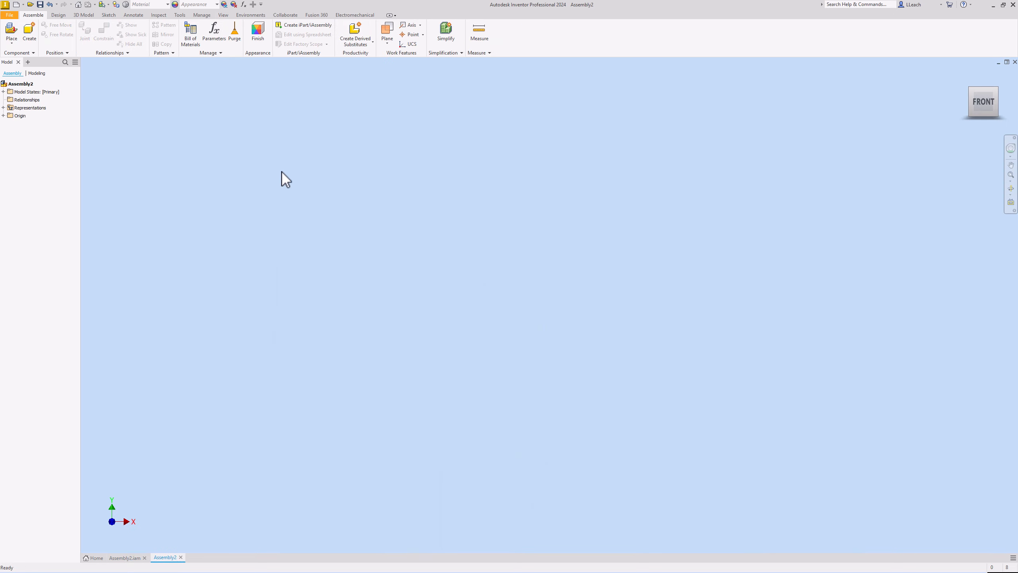
Place a single PART 4AA component from the LUKE LIGHTSABER folder, grounded at the assembly origin.
left_click(15, 42)
left_click(23, 57)
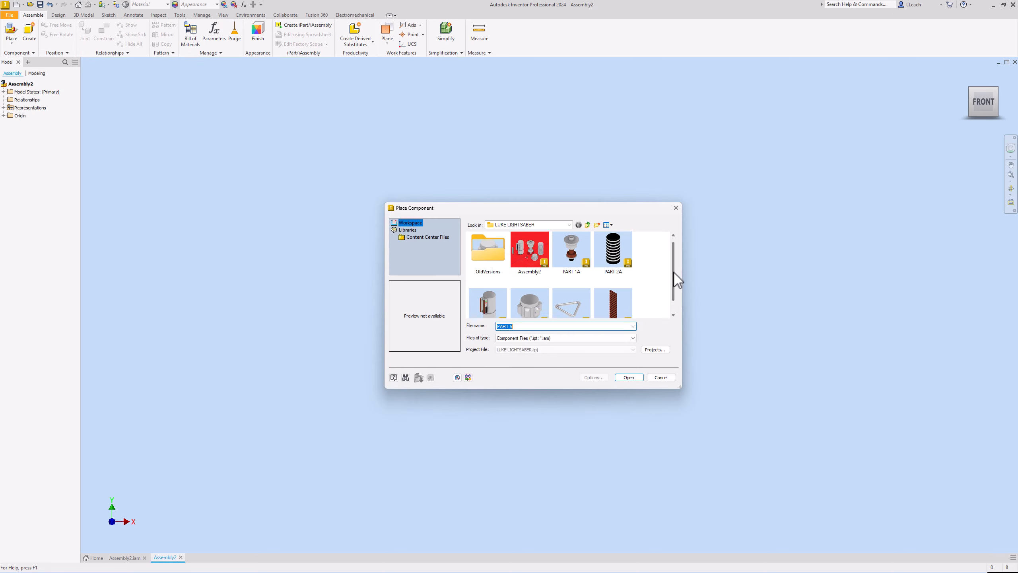
left_click_drag(675, 277, 675, 298)
left_click(546, 299)
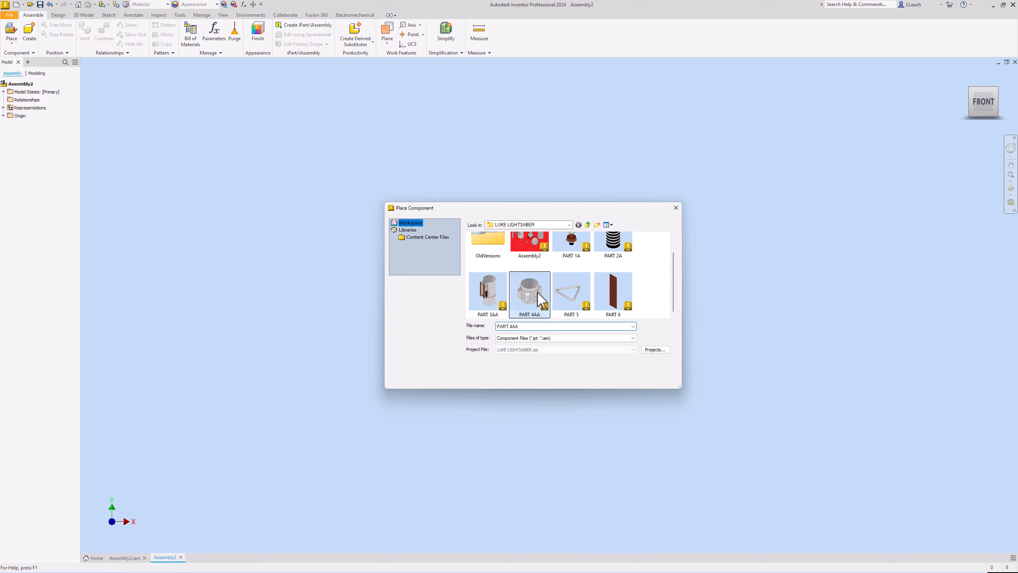
left_click(631, 379)
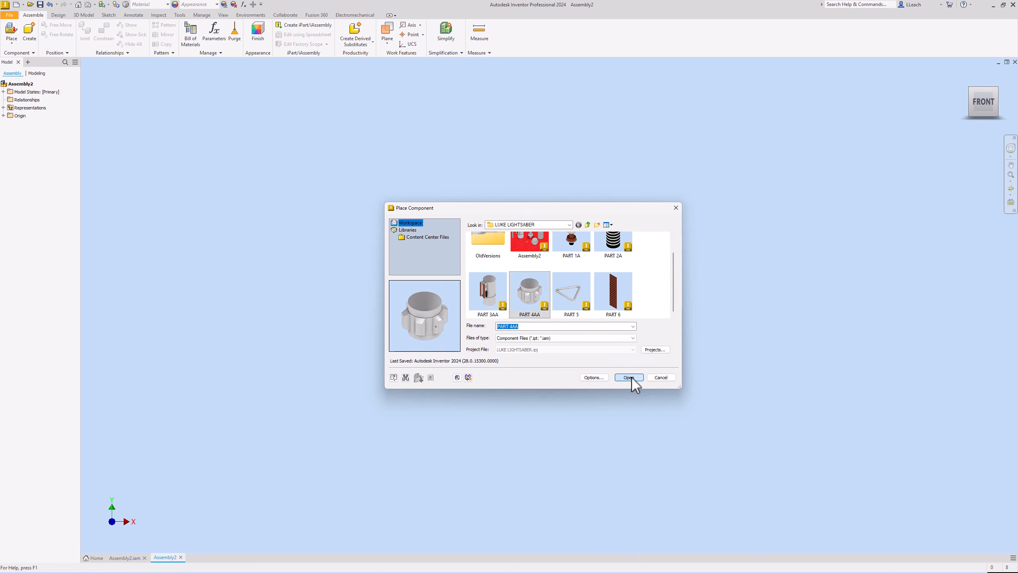
right_click(567, 310)
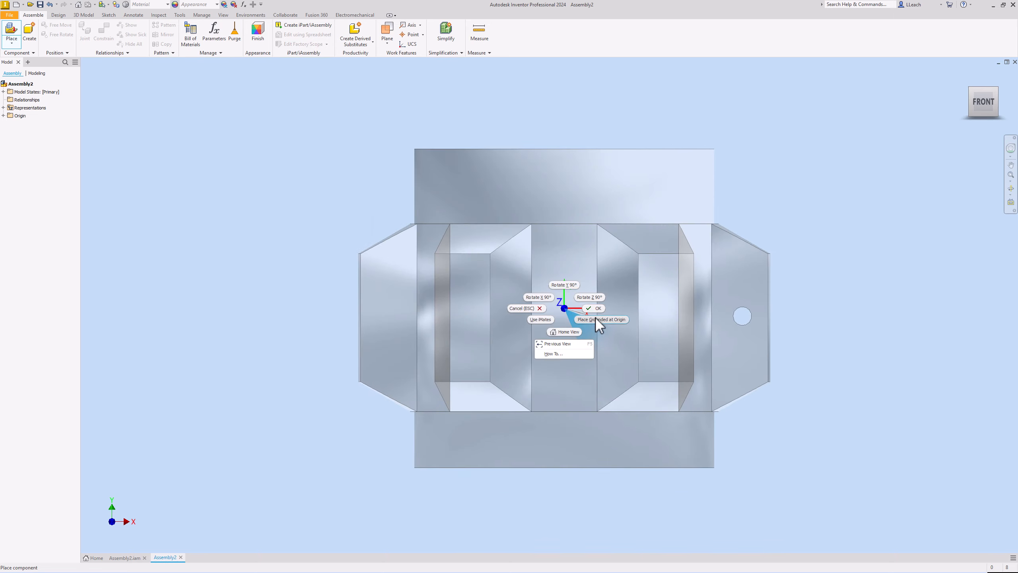
left_click(612, 319)
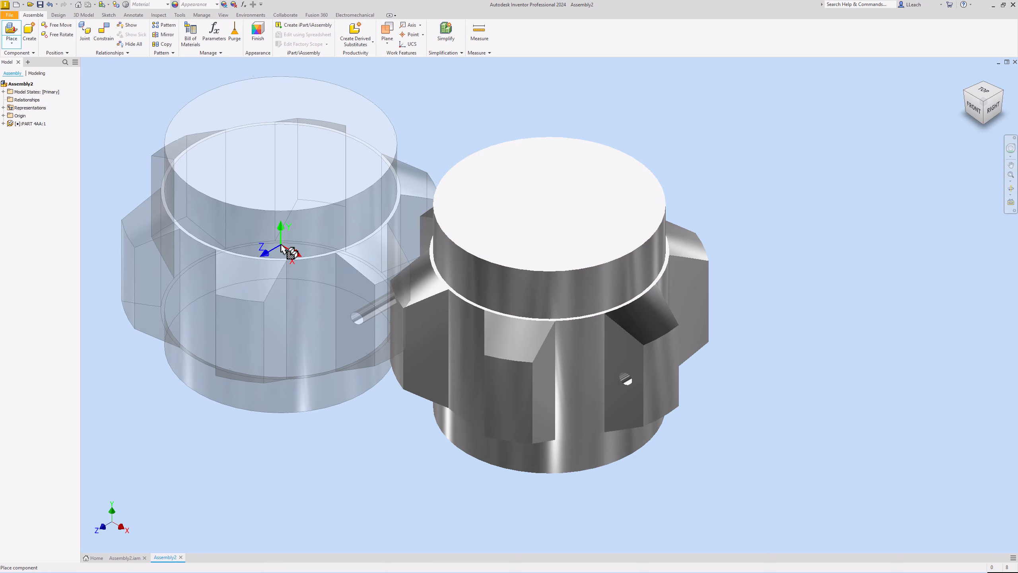
right_click(247, 233)
left_click(276, 232)
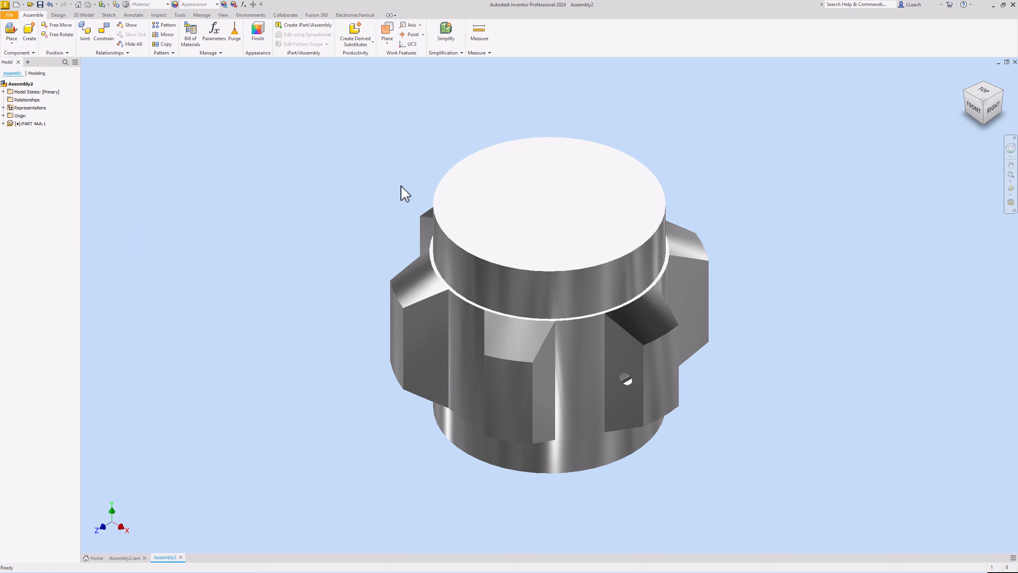
Change the model's visual style to Shaded with Edges.
left_click(223, 17)
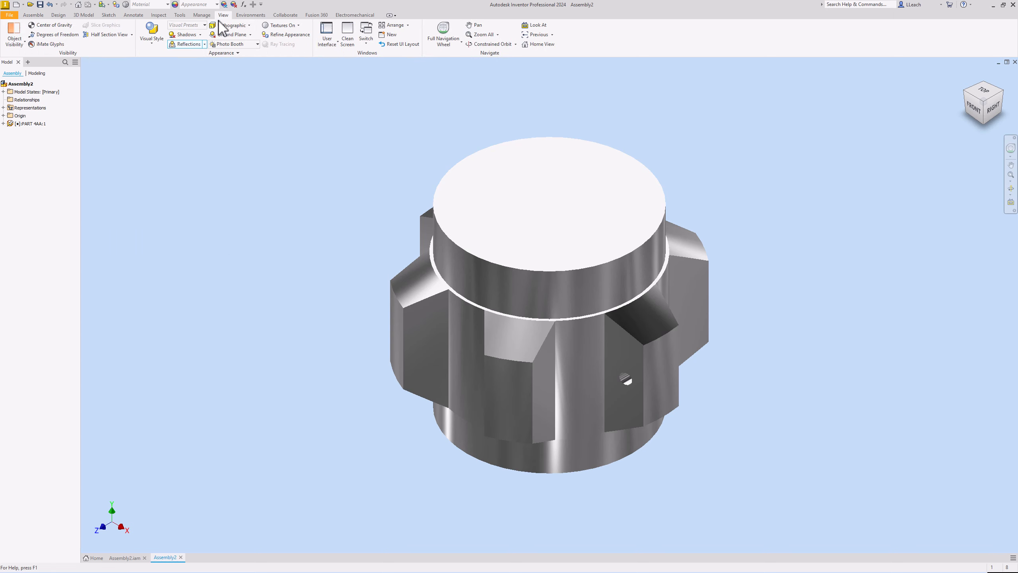
left_click(153, 44)
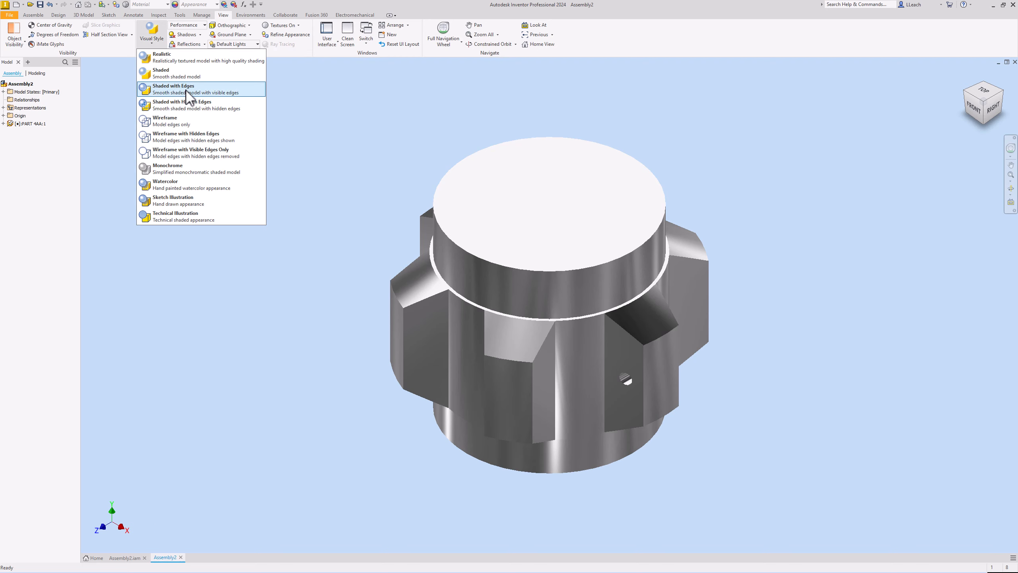
left_click(188, 89)
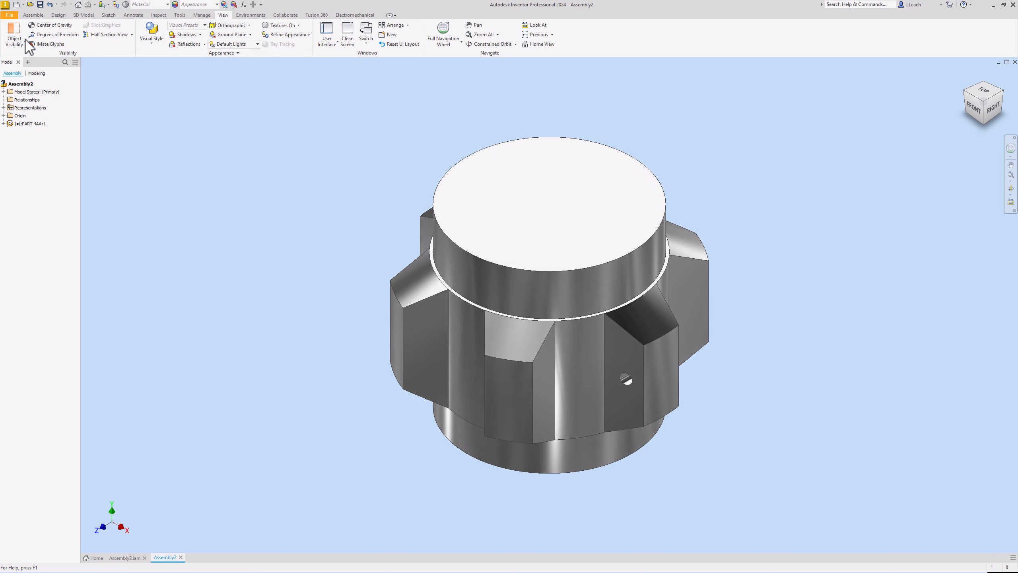
Place one instance of PART 5, the triangular ring, in the empty space beside PART 4AA.
left_click(33, 15)
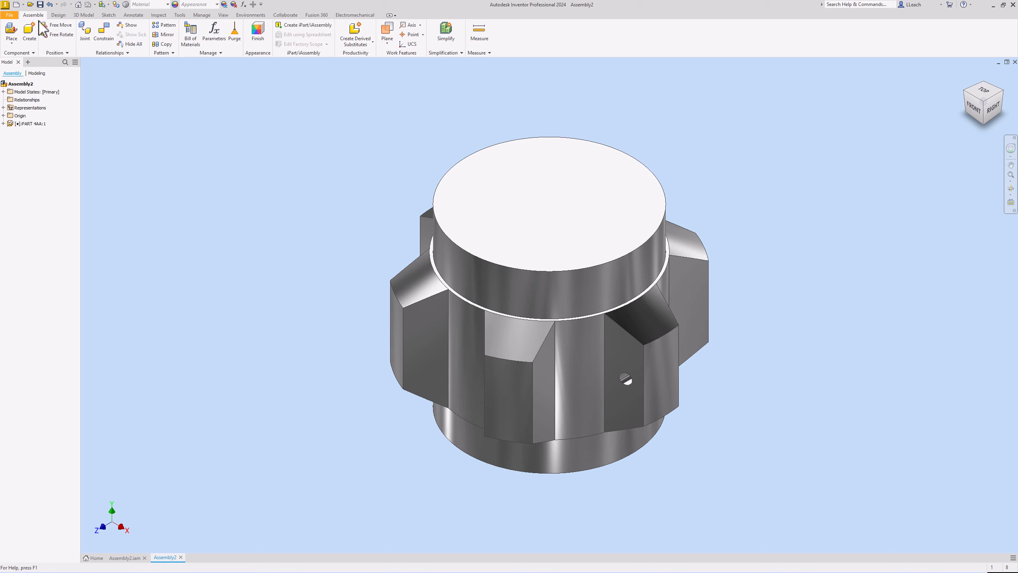
left_click(11, 33)
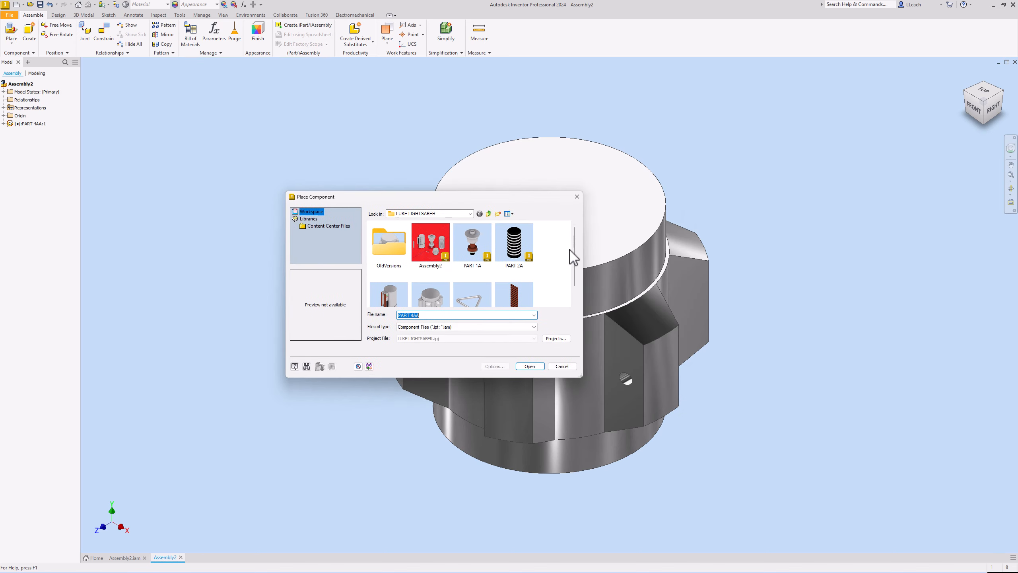
scroll(573, 256, "down", 1)
left_click(472, 288)
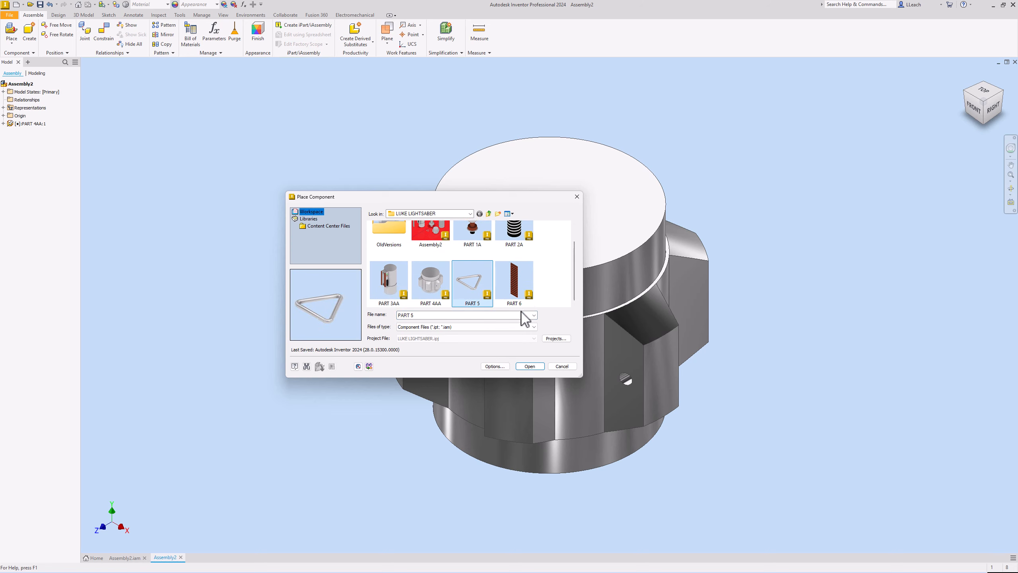
left_click(530, 366)
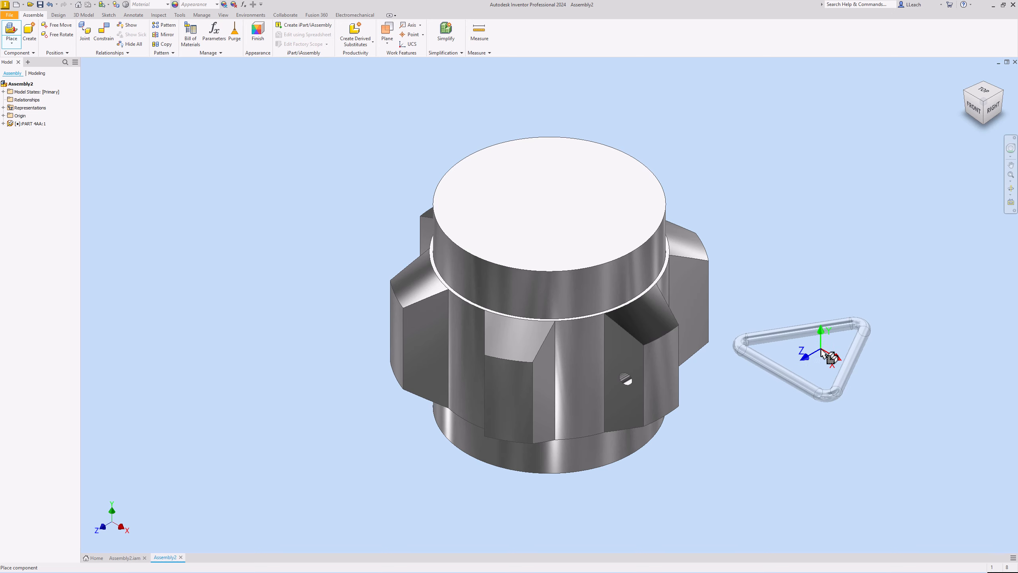
left_click(834, 357)
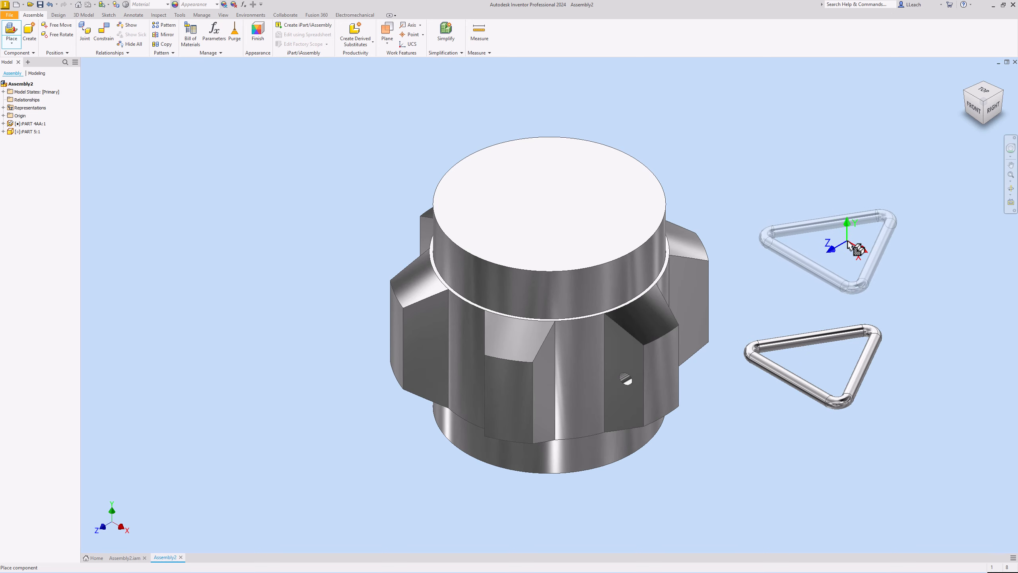
right_click(847, 241)
left_click(880, 242)
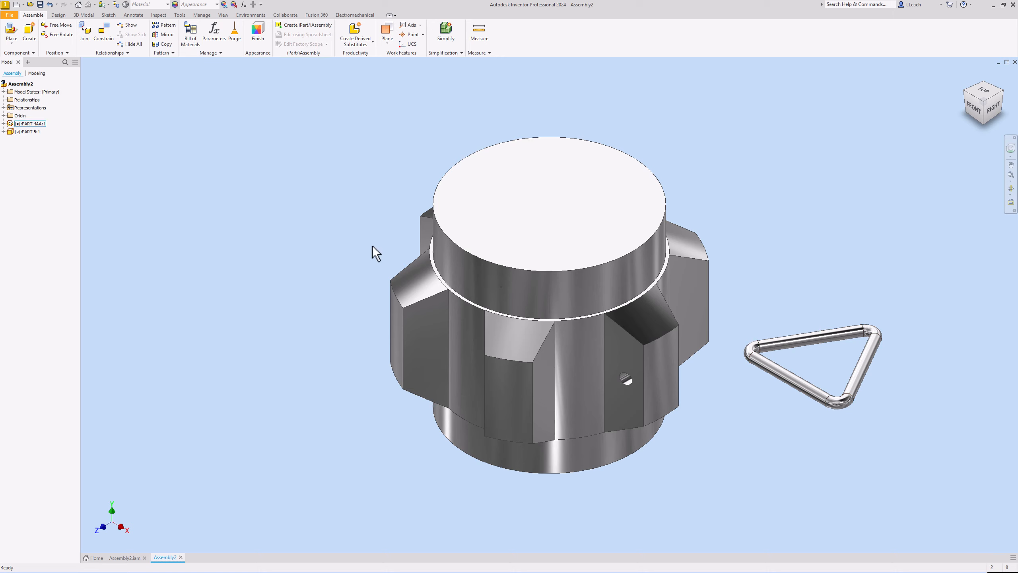
Make the YZ and XZ origin planes of PART 5 visible.
left_click(32, 132)
left_click(3, 132)
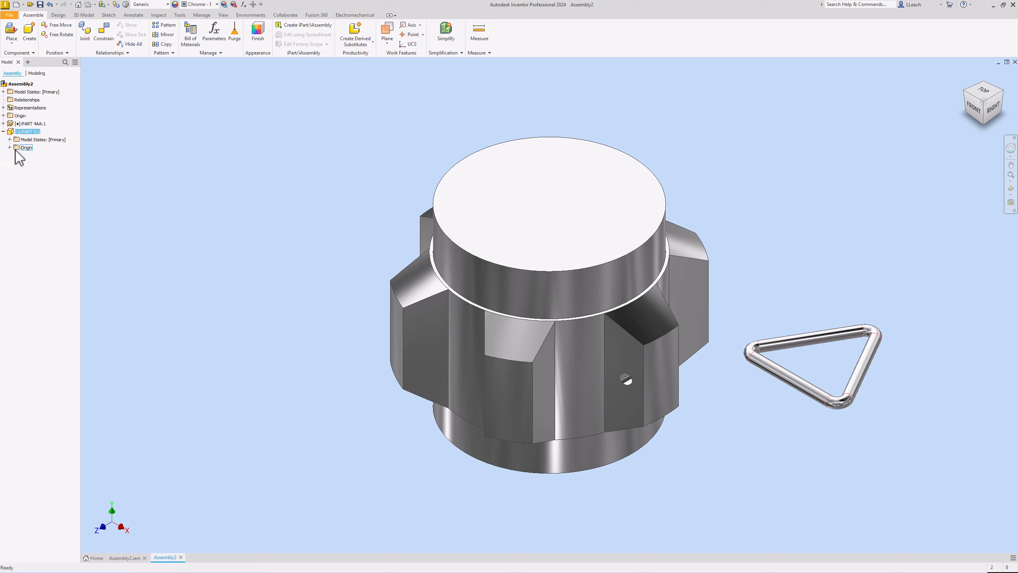
left_click(10, 148)
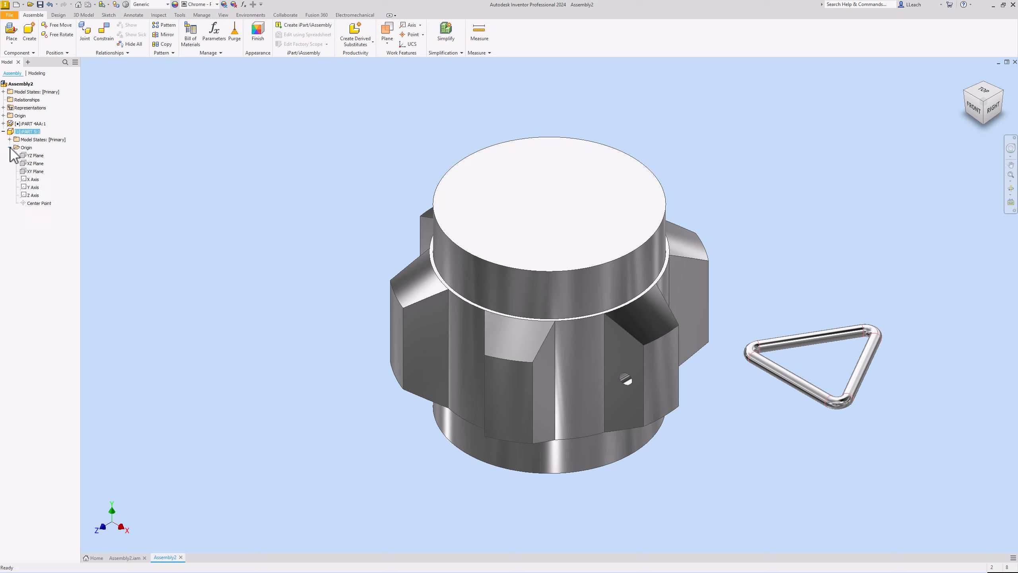
left_click(35, 156)
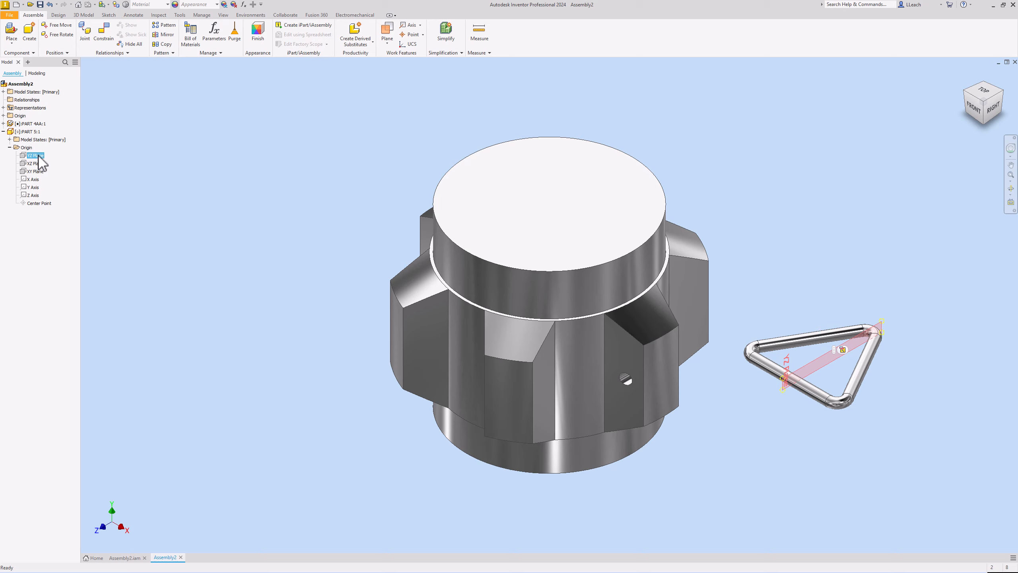
right_click(40, 160)
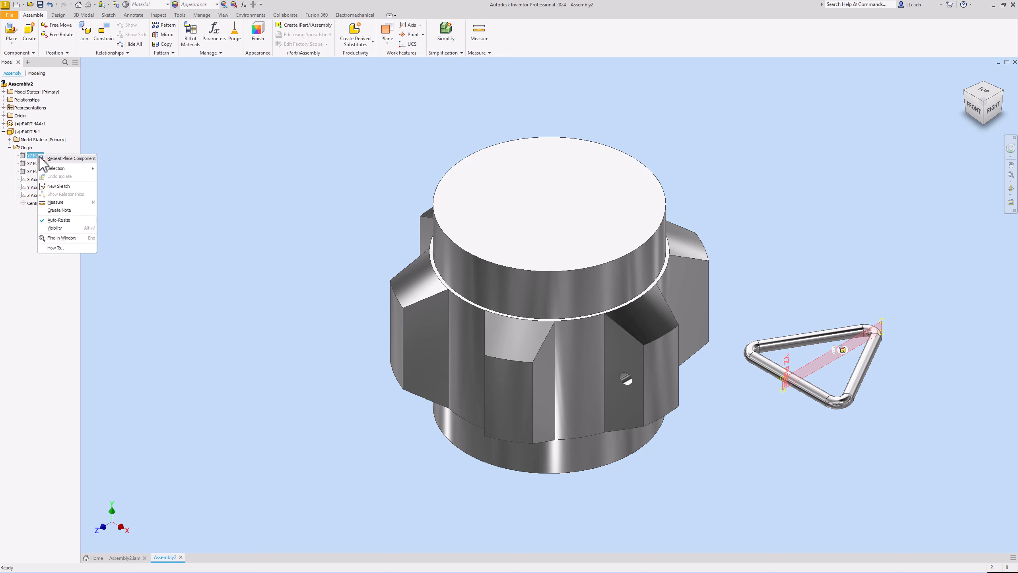
left_click(55, 228)
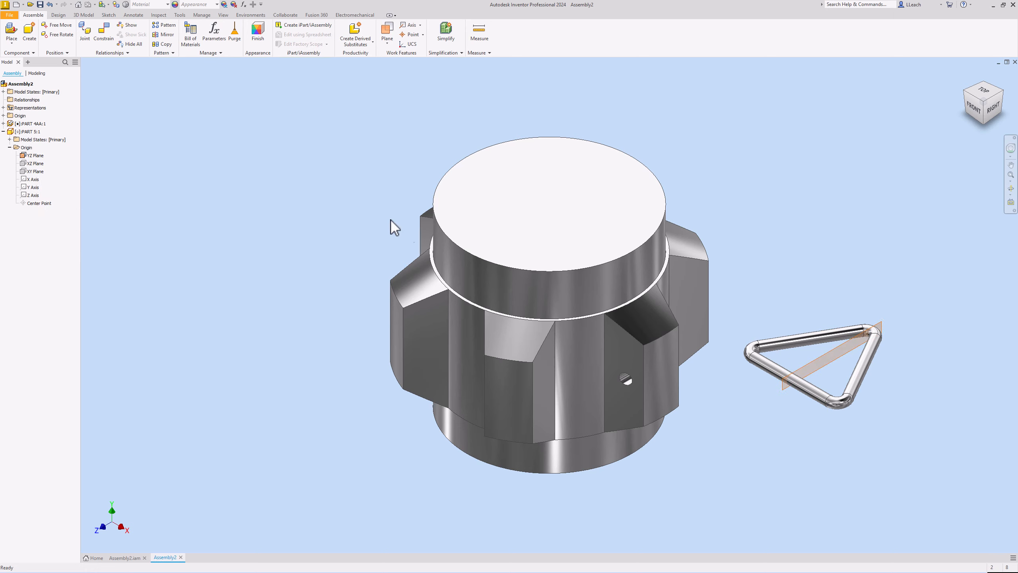
left_click(36, 164)
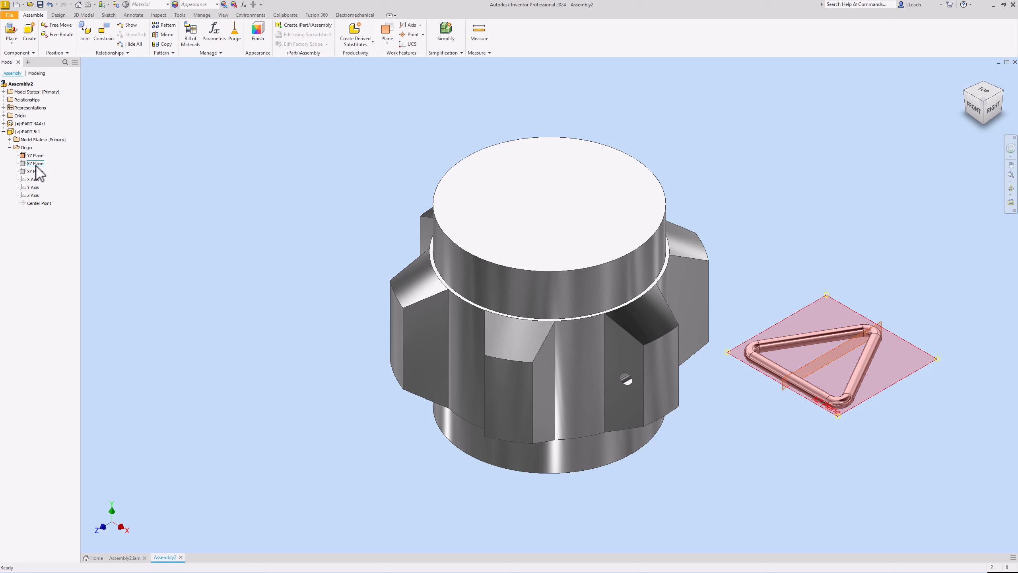
right_click(36, 166)
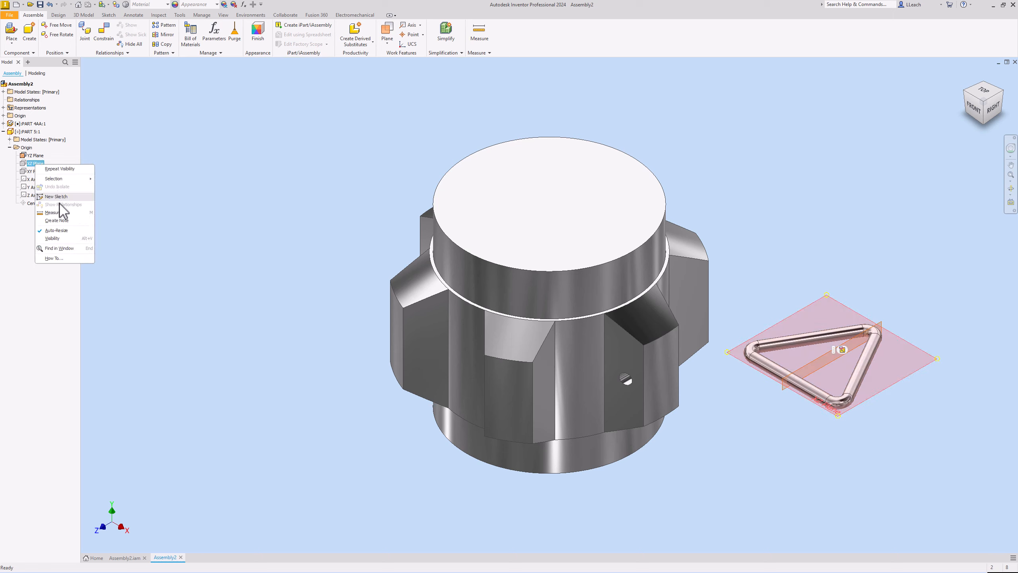
left_click(53, 238)
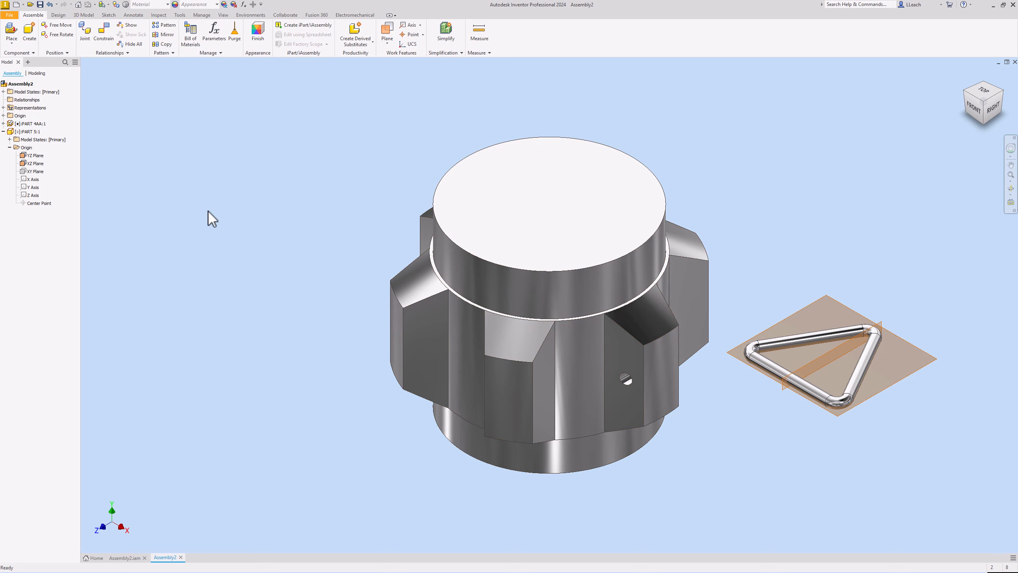
Make the XY origin plane of PART 4AA visible.
left_click(3, 123)
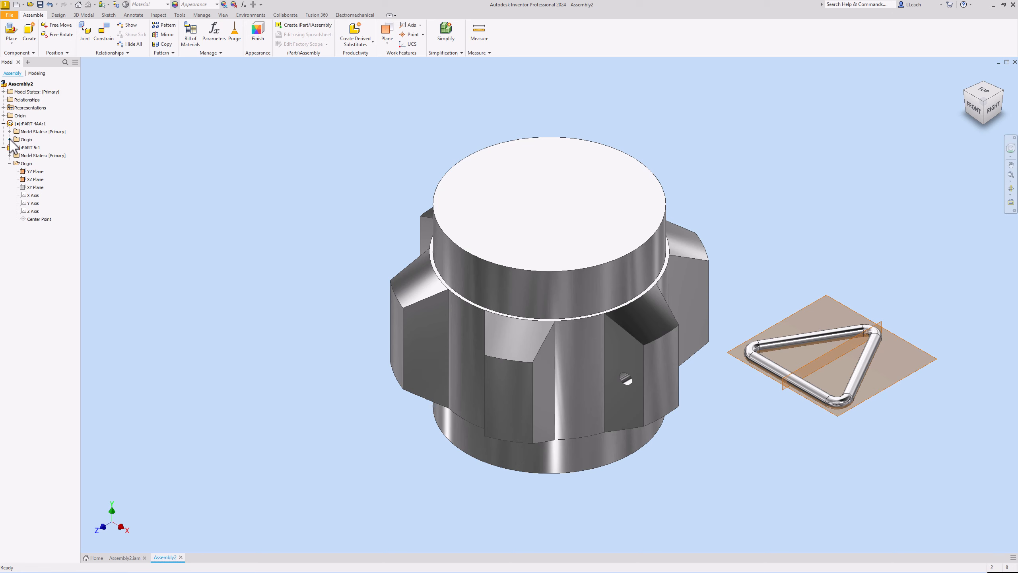
left_click(10, 139)
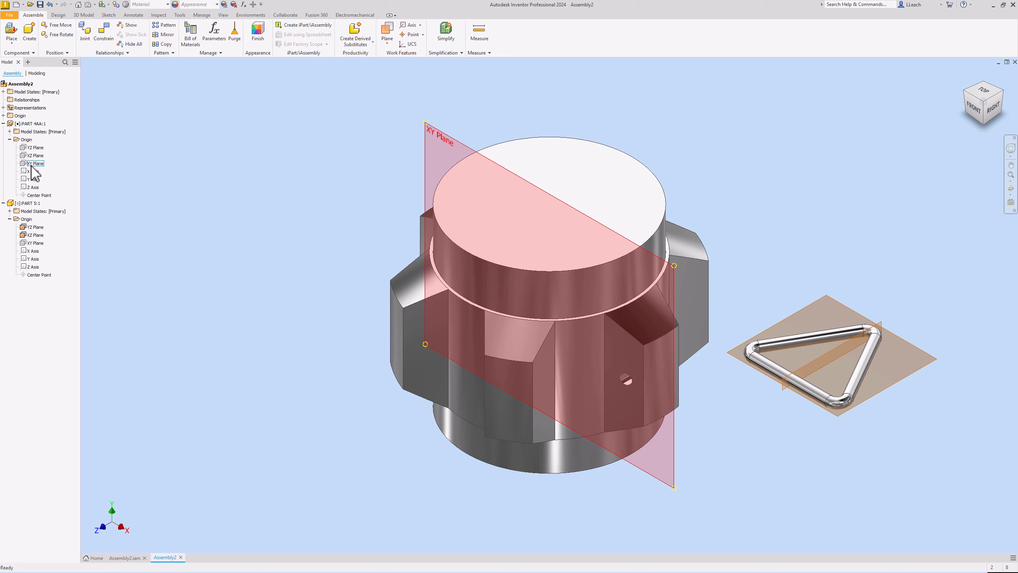
left_click(36, 165)
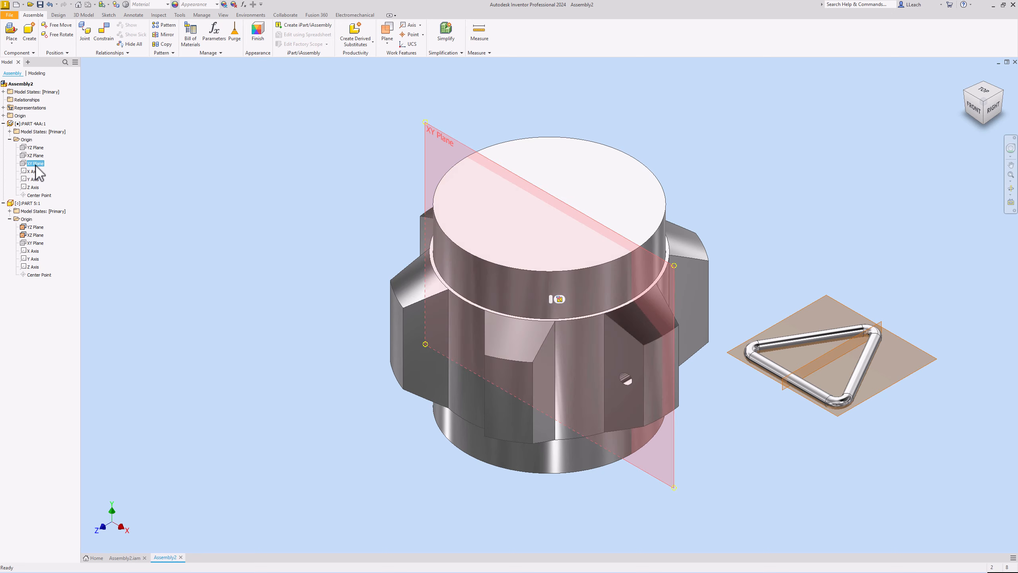
right_click(37, 166)
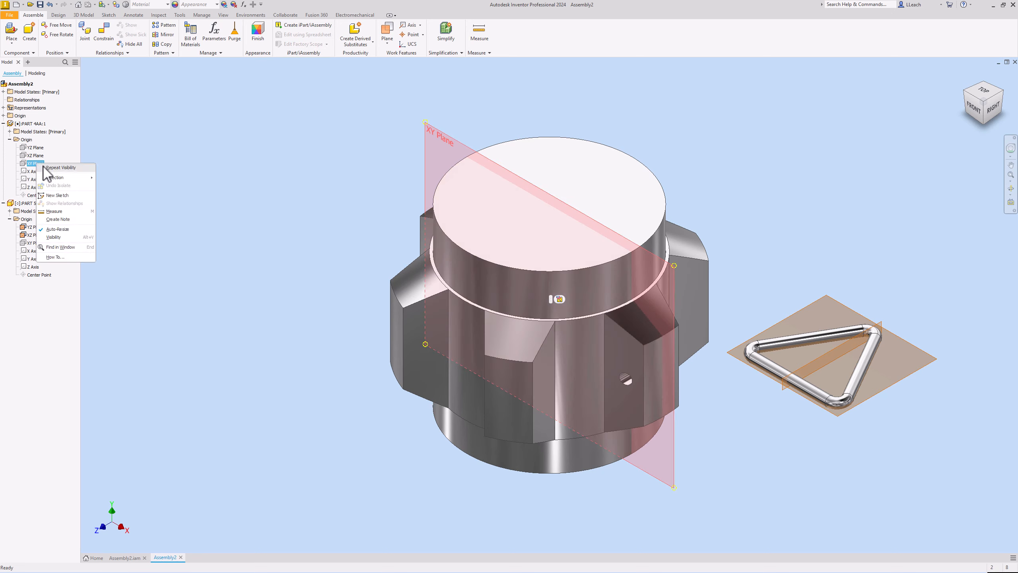
left_click(54, 237)
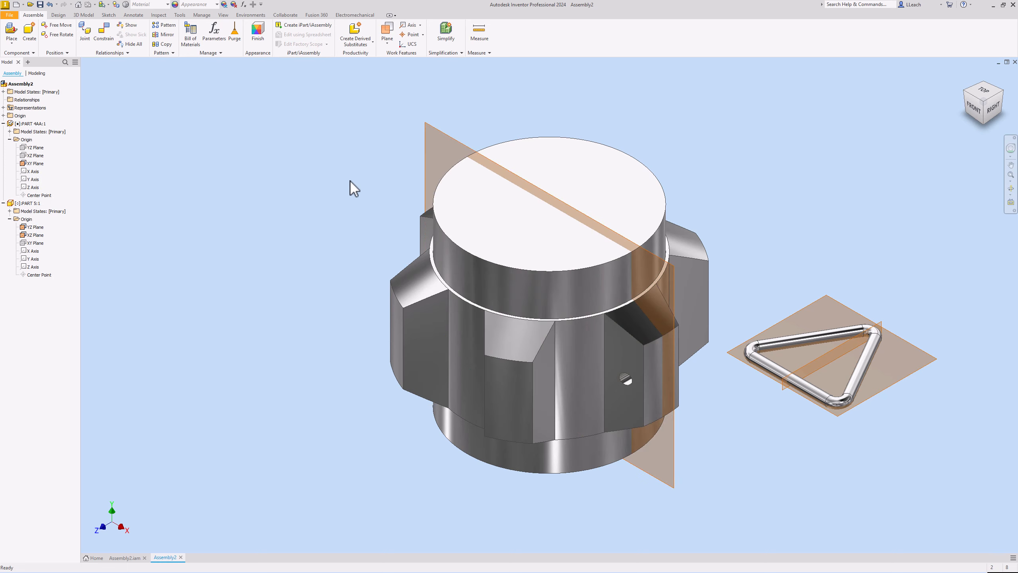
Mate the axis of PART 5's straight side to the axis of the small hole in PART 4AA with zero offset.
left_click(110, 36)
left_click_drag(728, 114, 224, 112)
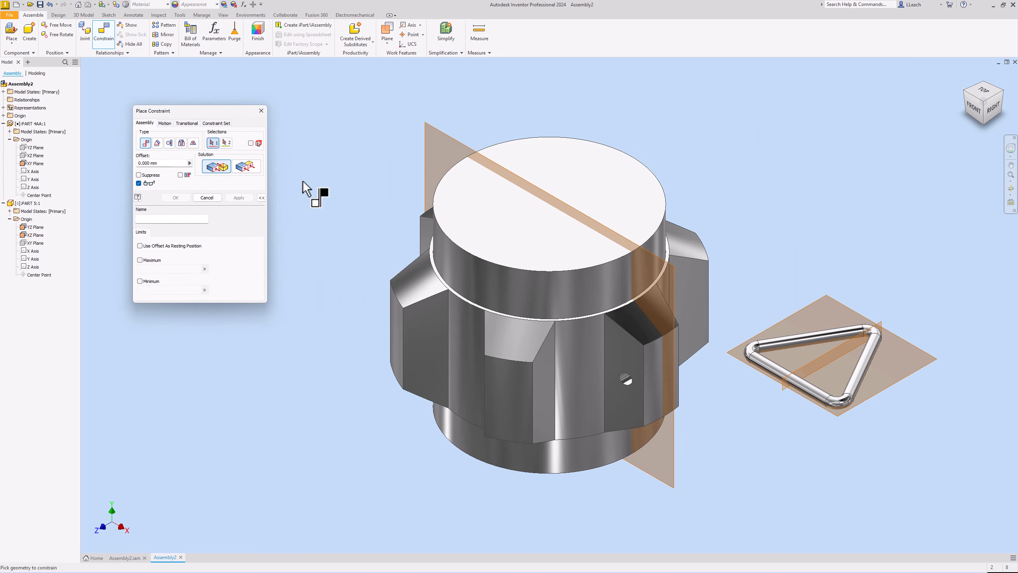
left_click(627, 380)
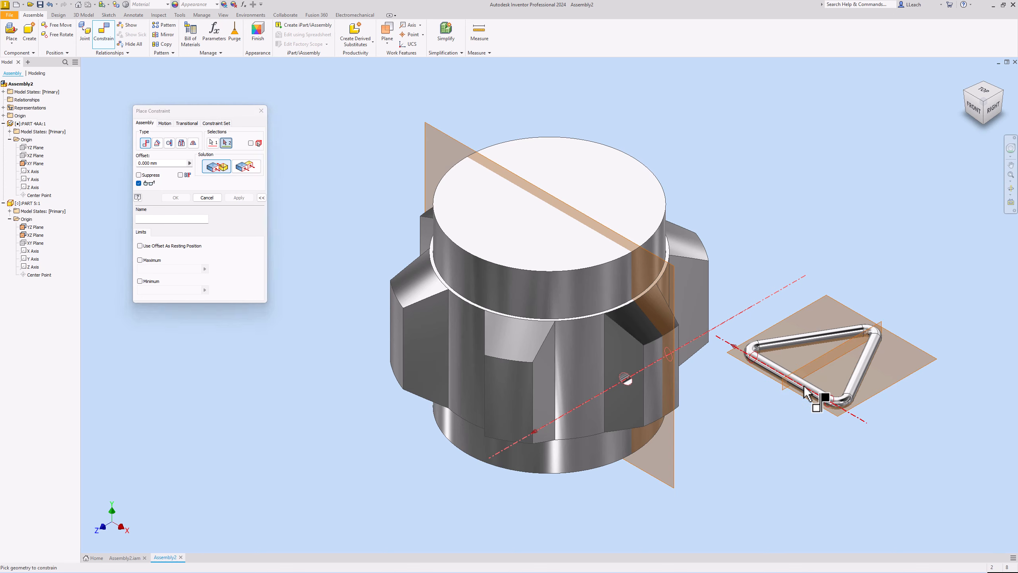
left_click(806, 388)
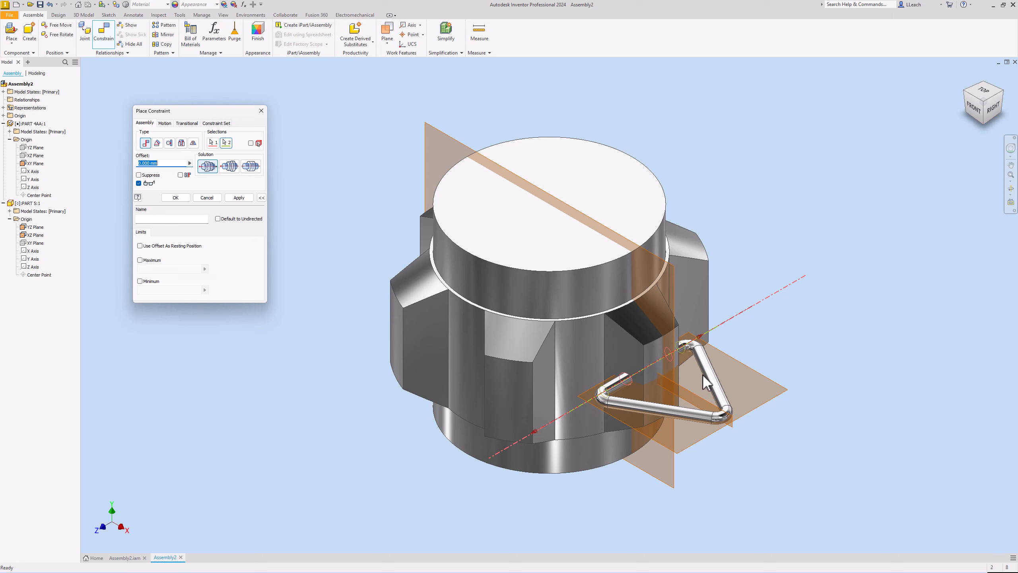
left_click(240, 198)
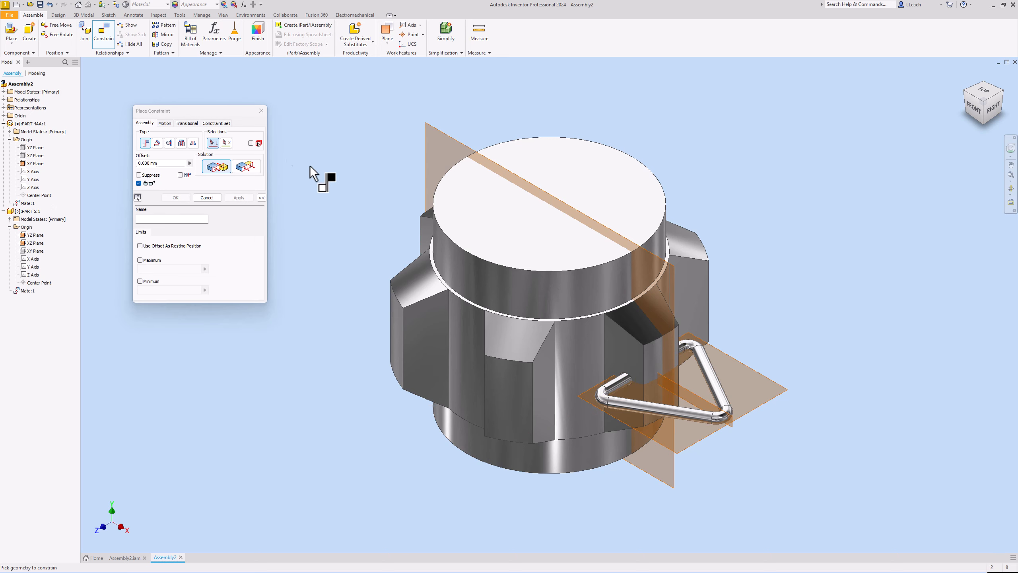
left_click(261, 110)
left_click_drag(622, 388, 706, 436)
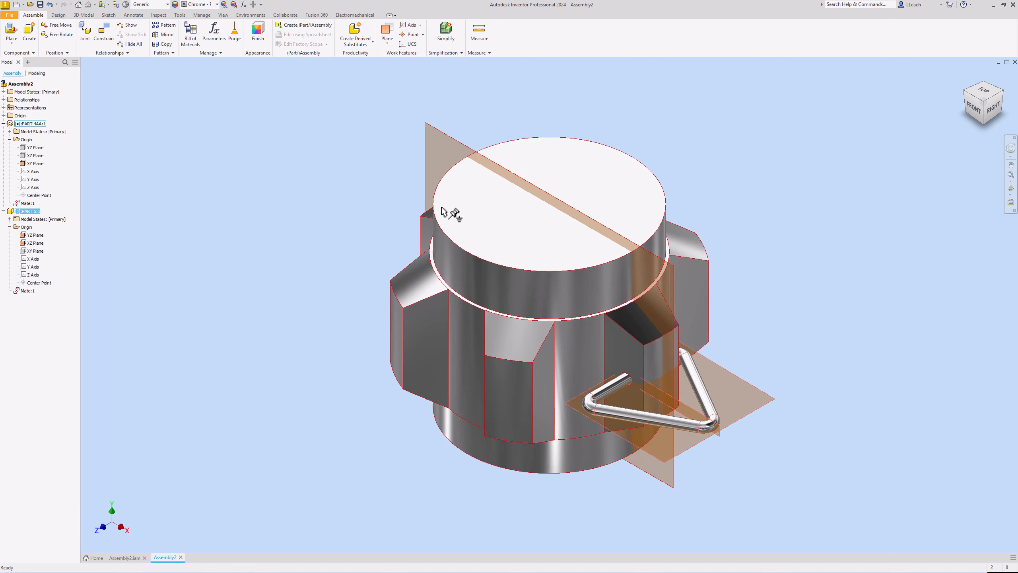
Add a flush constraint between the YZ plane of PART 5 and the XY plane of PART 4AA.
left_click(103, 31)
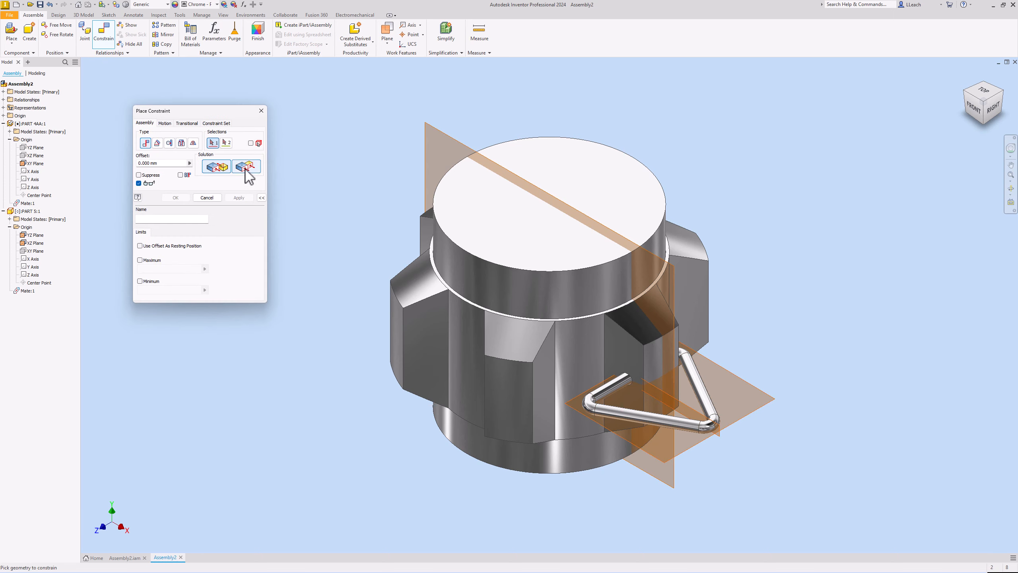
left_click_drag(246, 114, 212, 117)
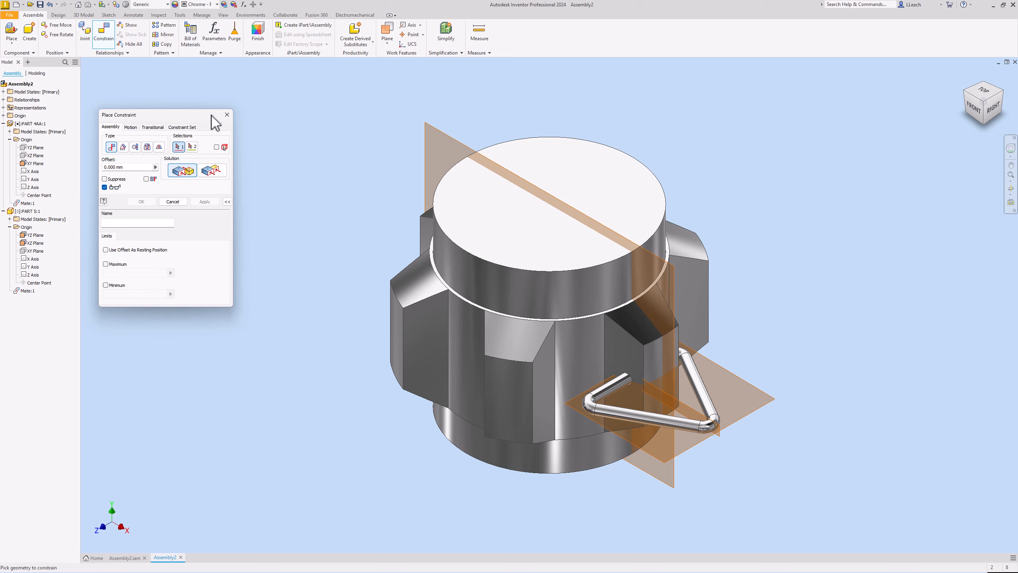
left_click(216, 174)
scroll(721, 420, "down", 3)
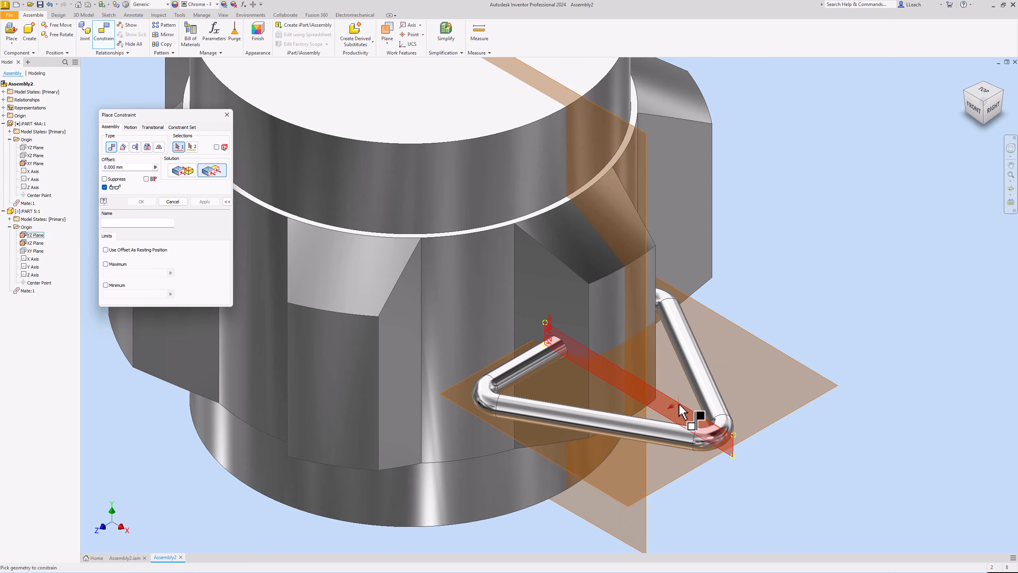
left_click(679, 404)
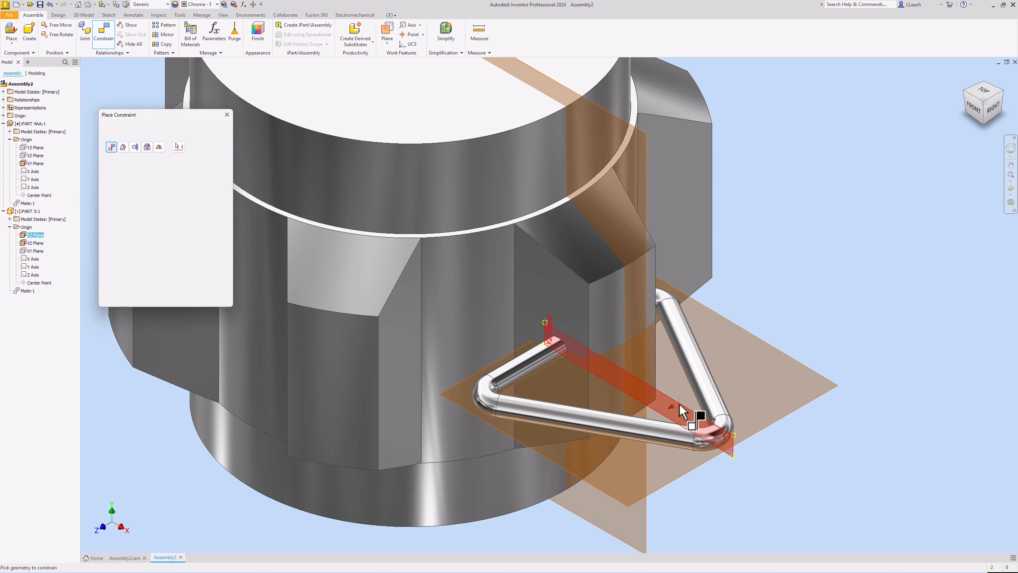
left_click(648, 535)
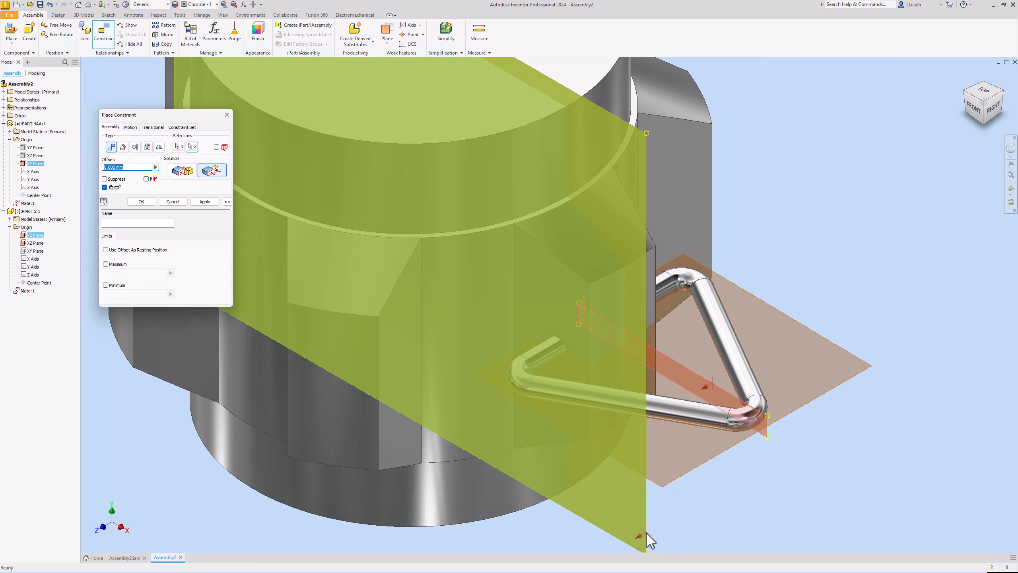
scroll(713, 370, "down", 3)
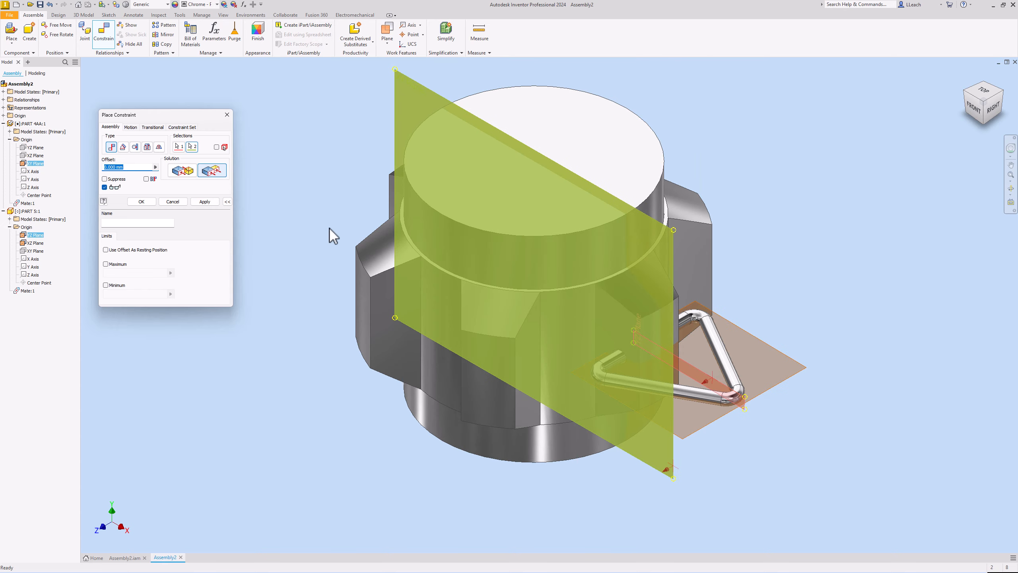
left_click(206, 201)
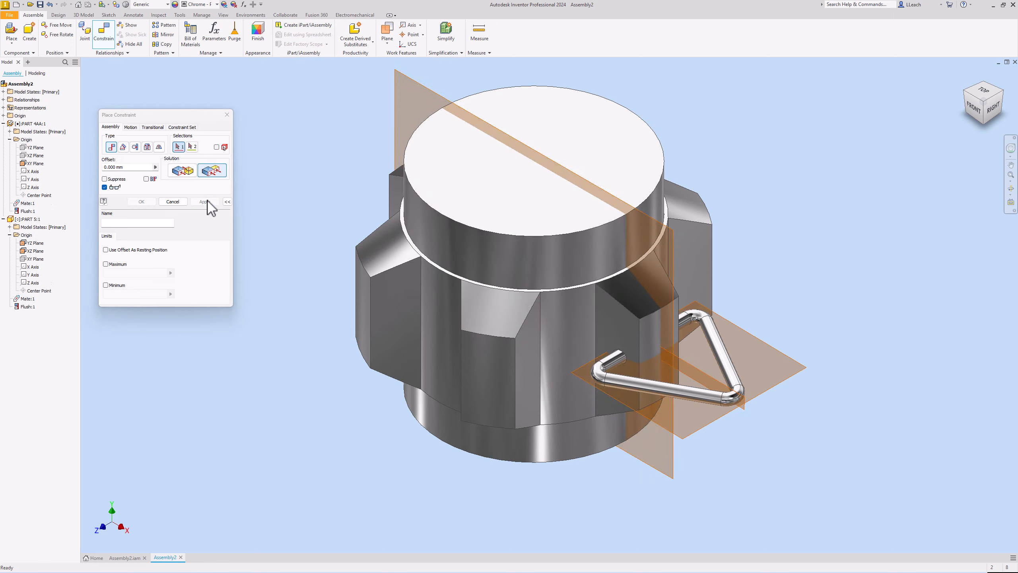
left_click(226, 115)
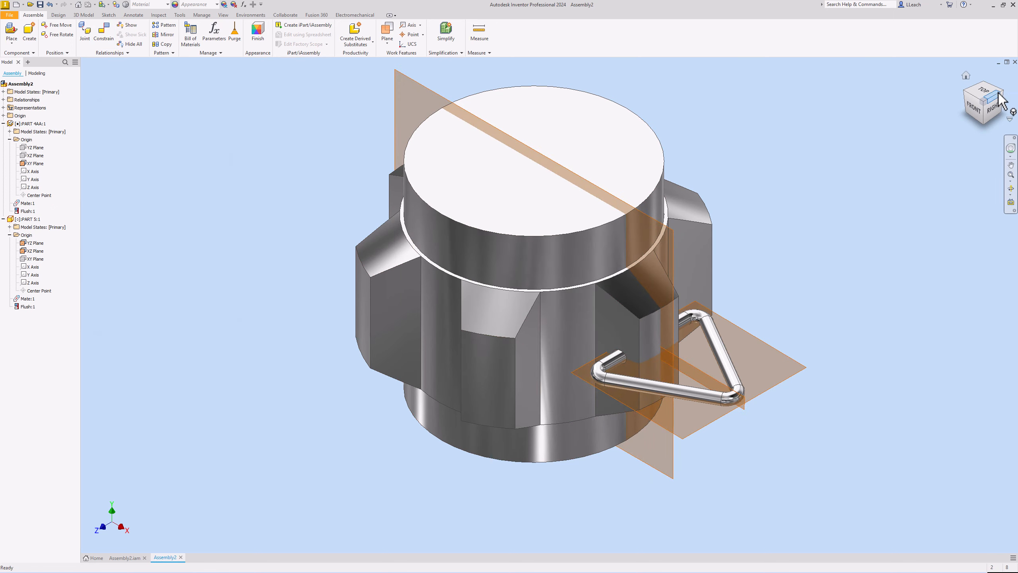
Test the triangular ring's remaining movement by swinging it downward about the hole axis.
left_click(994, 108)
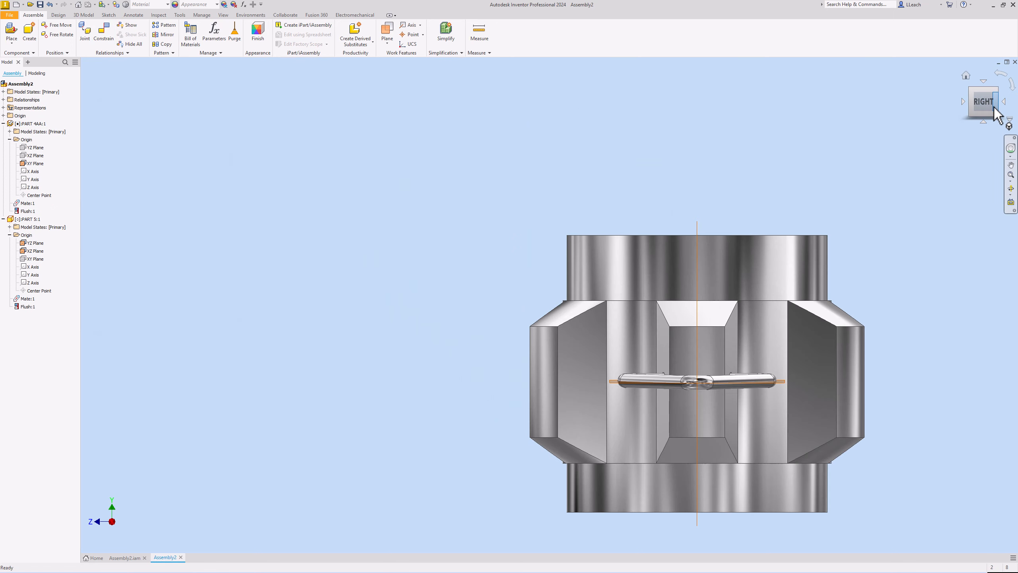
left_click(966, 77)
left_click(681, 383)
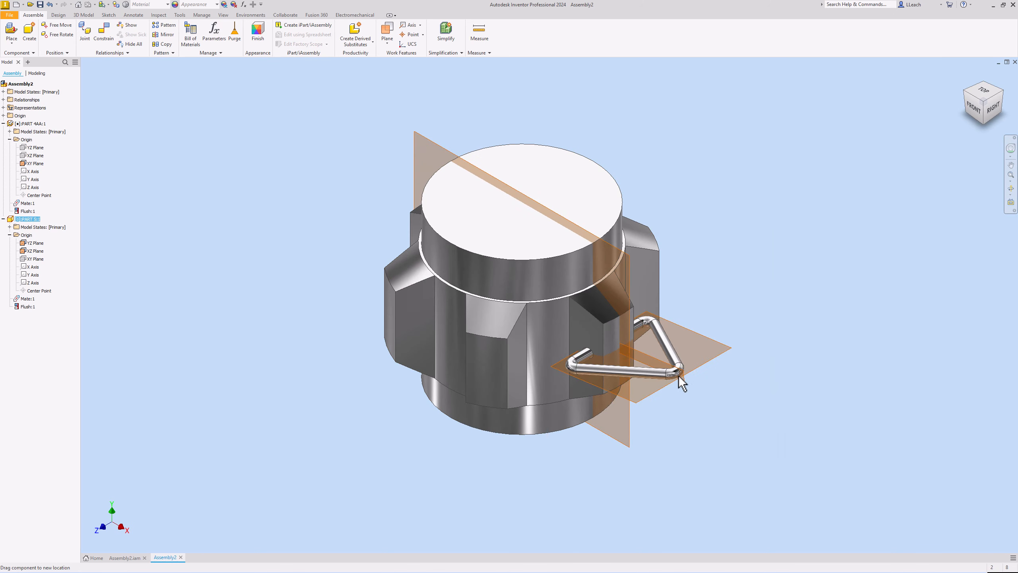
left_click_drag(680, 377, 670, 436)
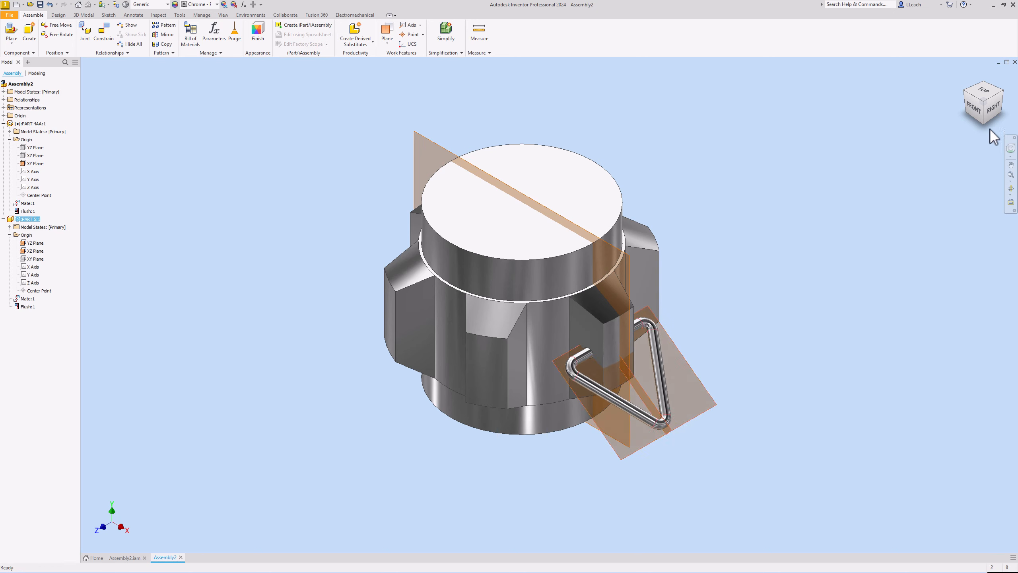
Set up a directed angle constraint between the bottom face of PART 4AA and the XZ plane of PART 5.
left_click(975, 109)
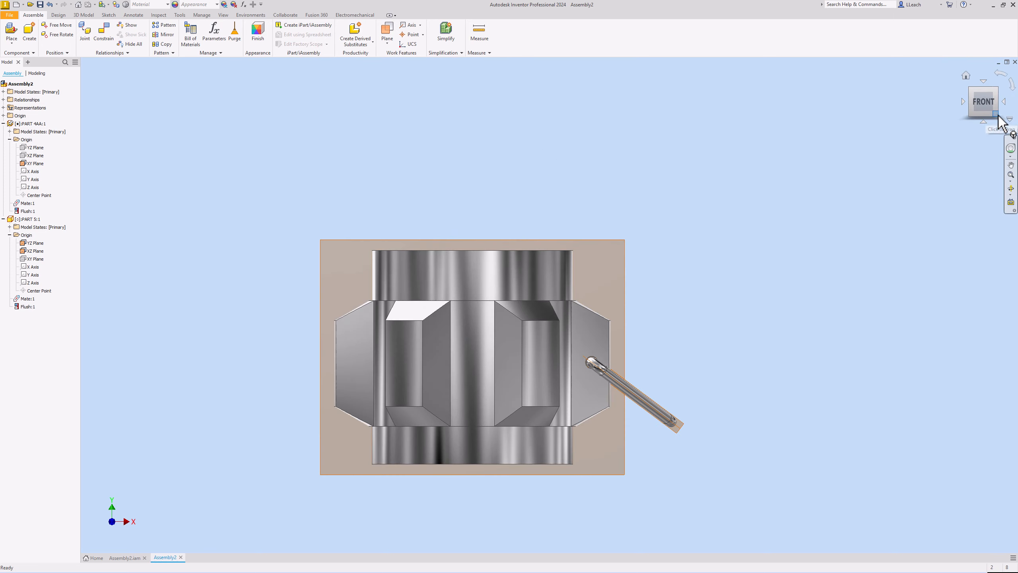
left_click(998, 116)
middle_click_drag(755, 251, 770, 196)
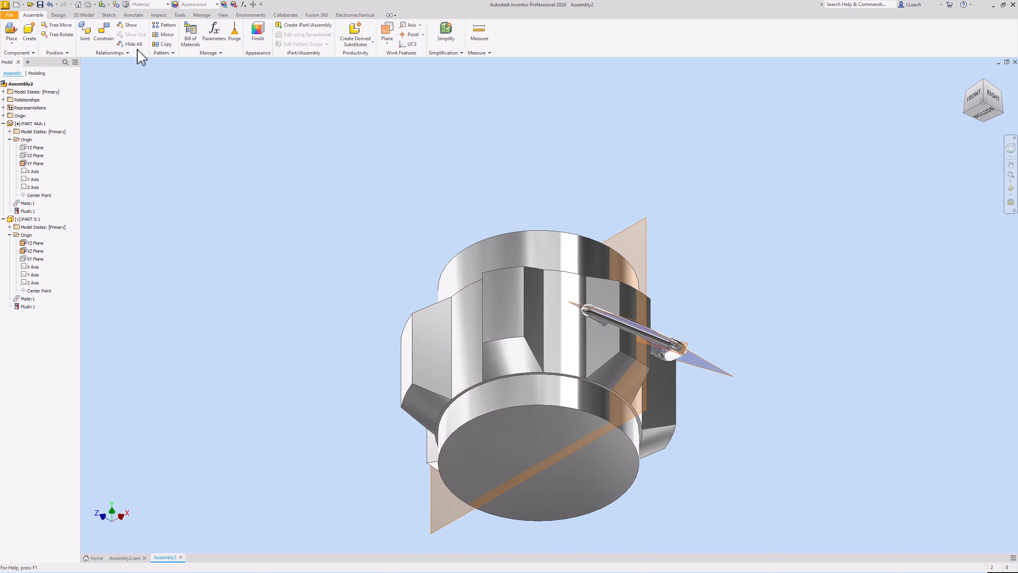
left_click(104, 32)
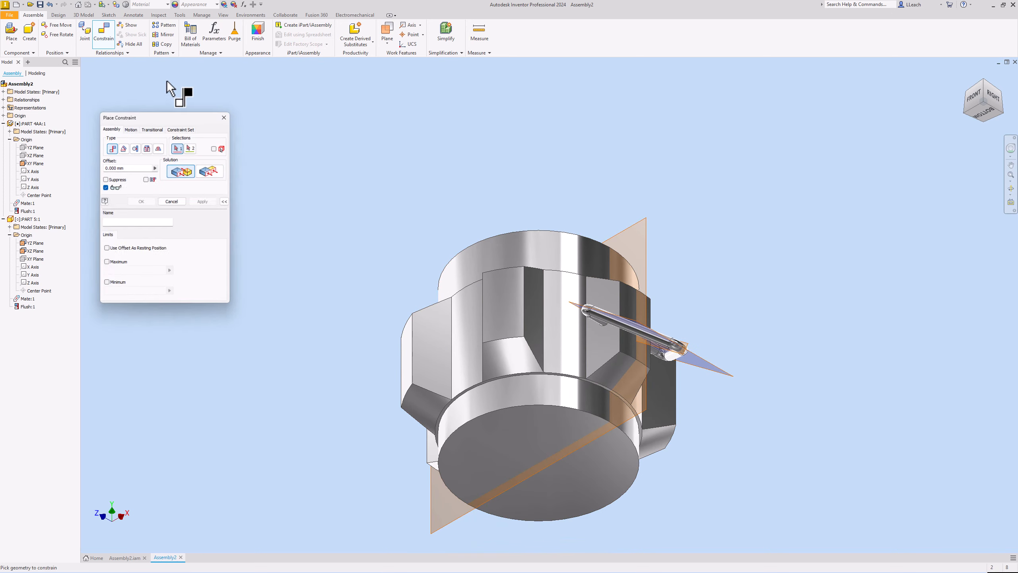
left_click(123, 148)
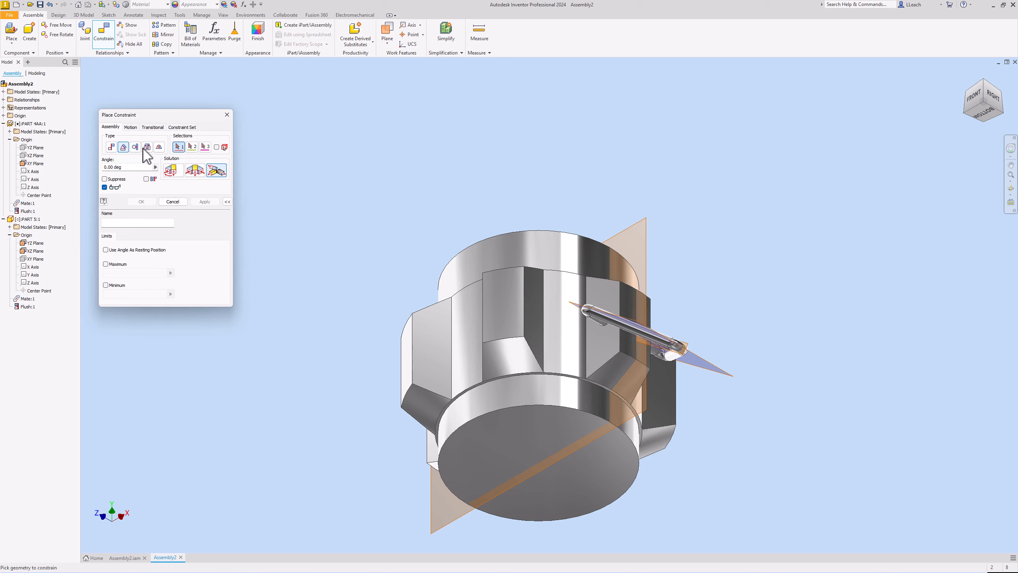
left_click(173, 171)
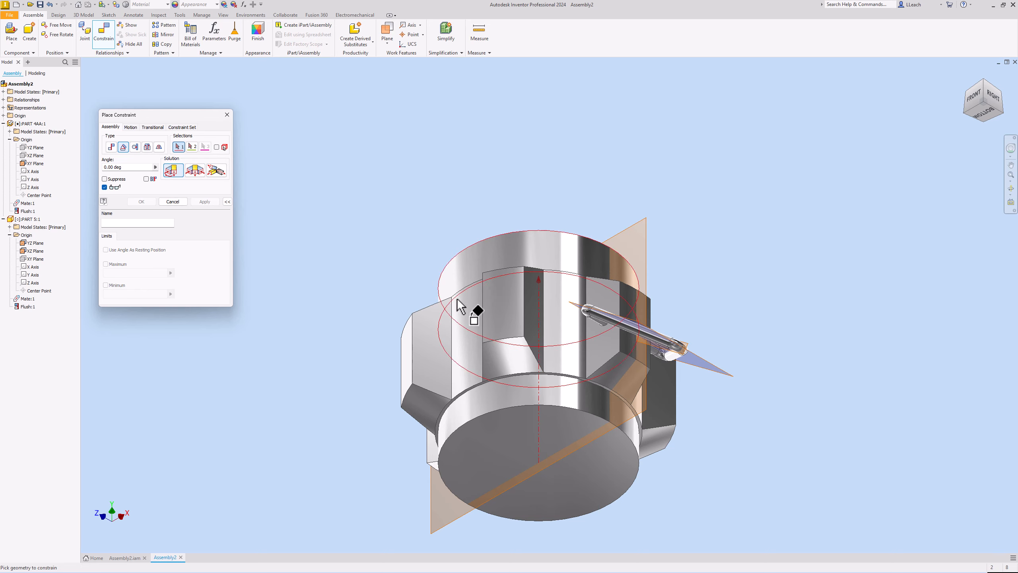
left_click(582, 476)
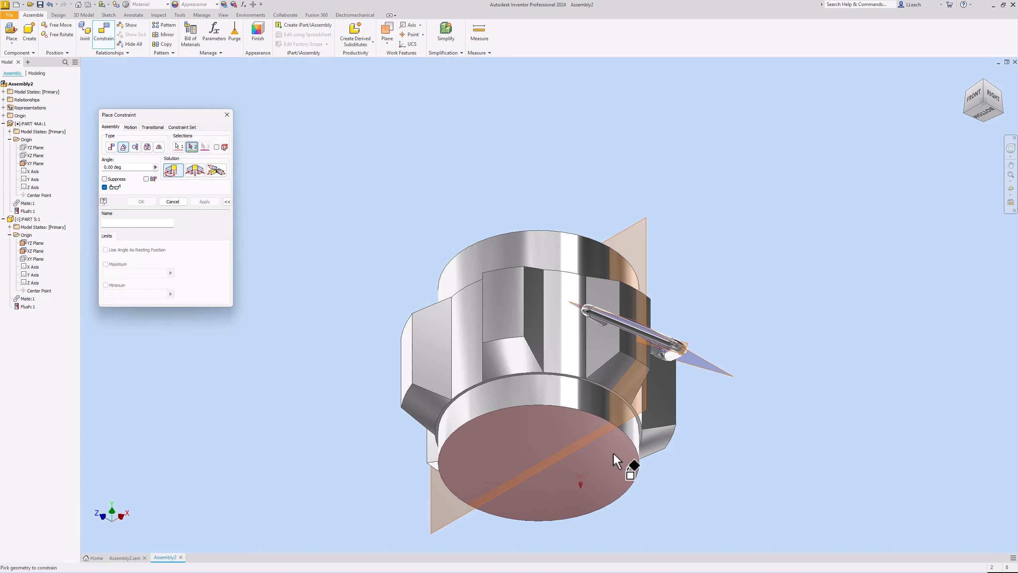
left_click(703, 361)
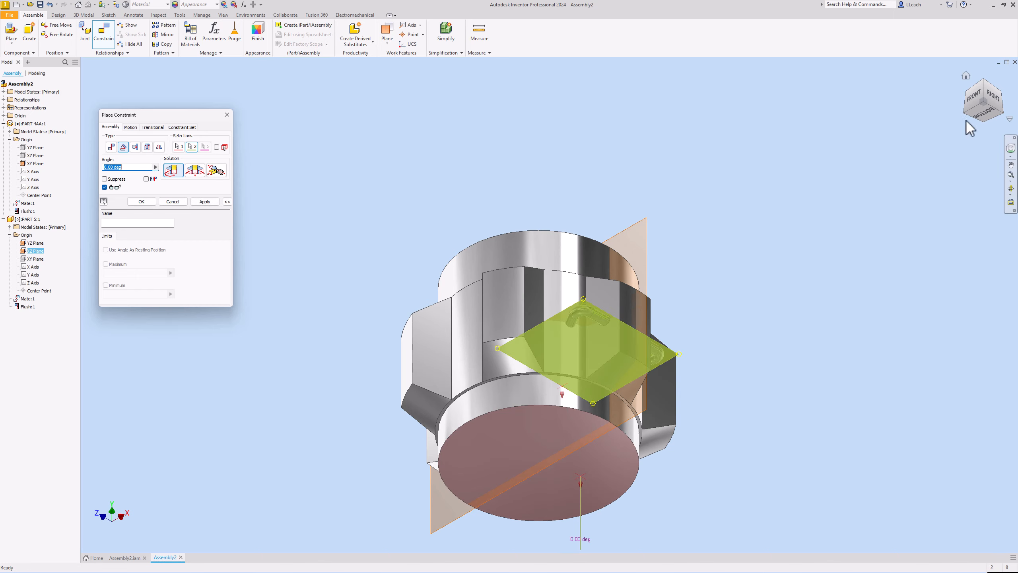
Try constraint angles of -30, 30 and 90 degrees for the ring while viewing it from the front.
left_click(974, 100)
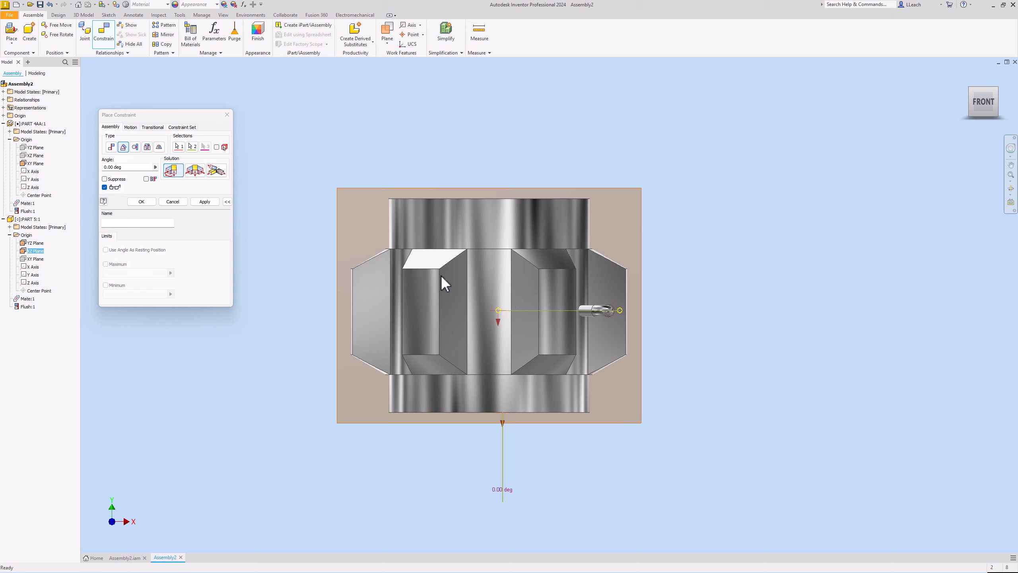
left_click_drag(131, 166, 97, 166)
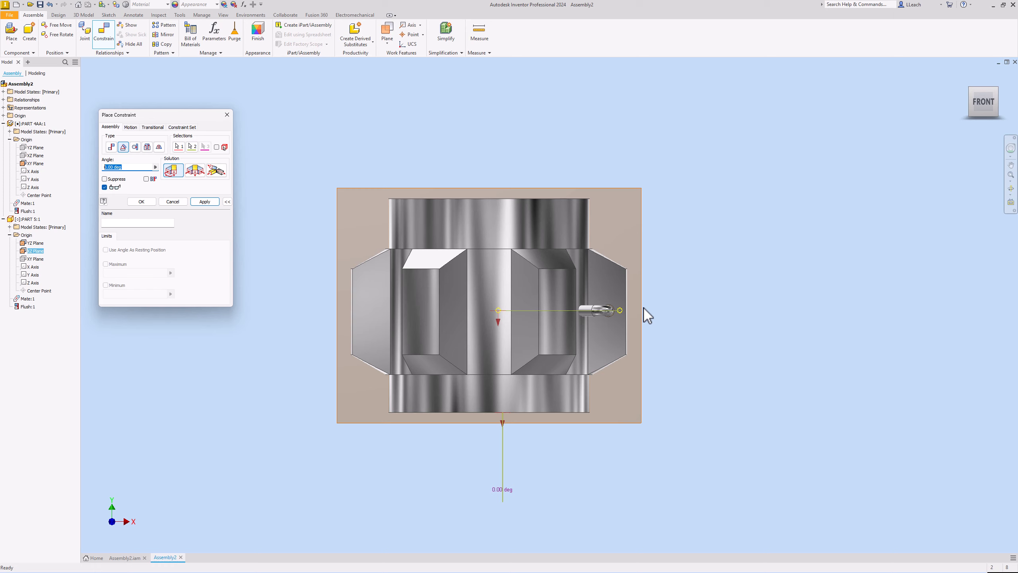
type("0")
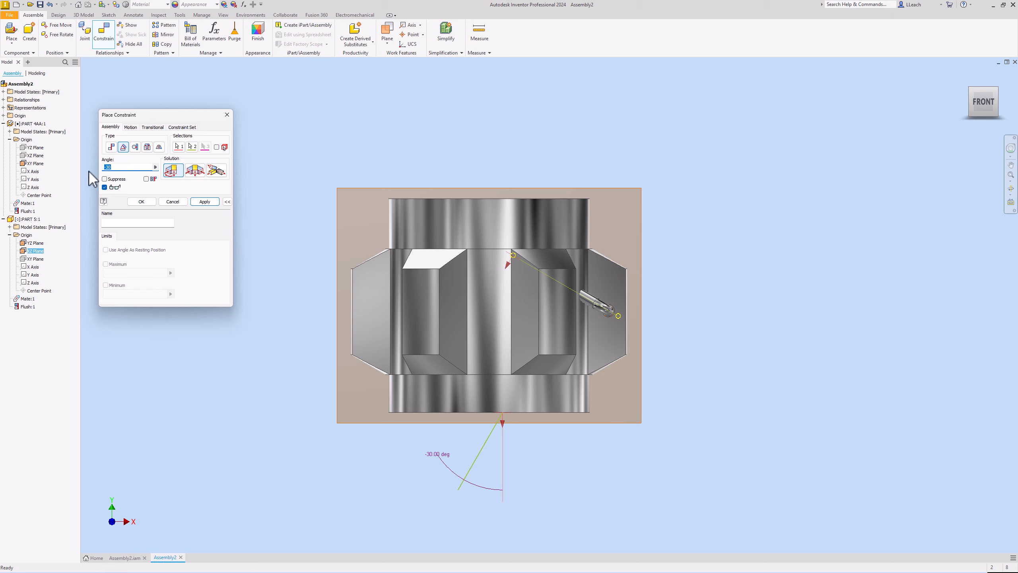
type("30")
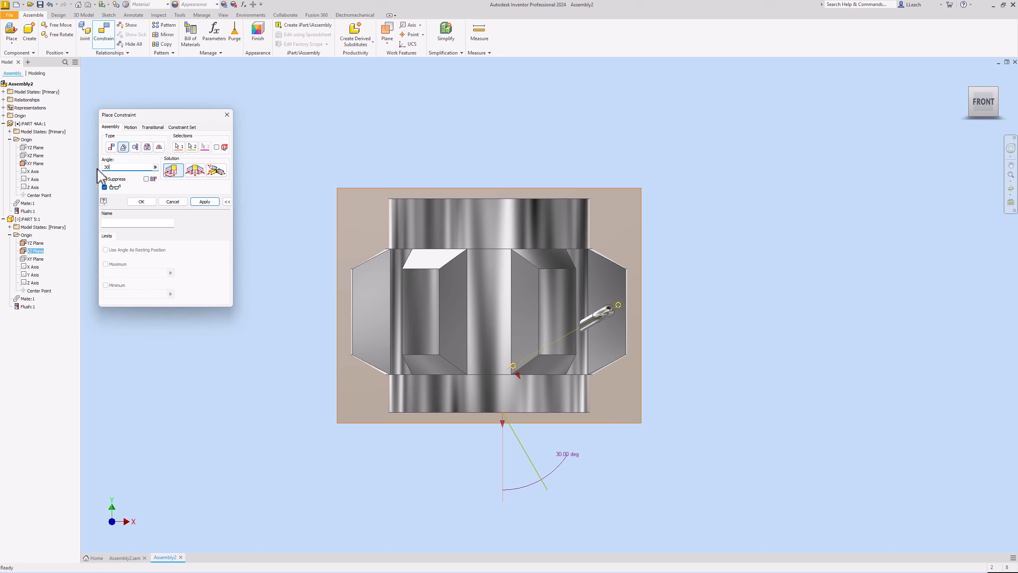
type("90")
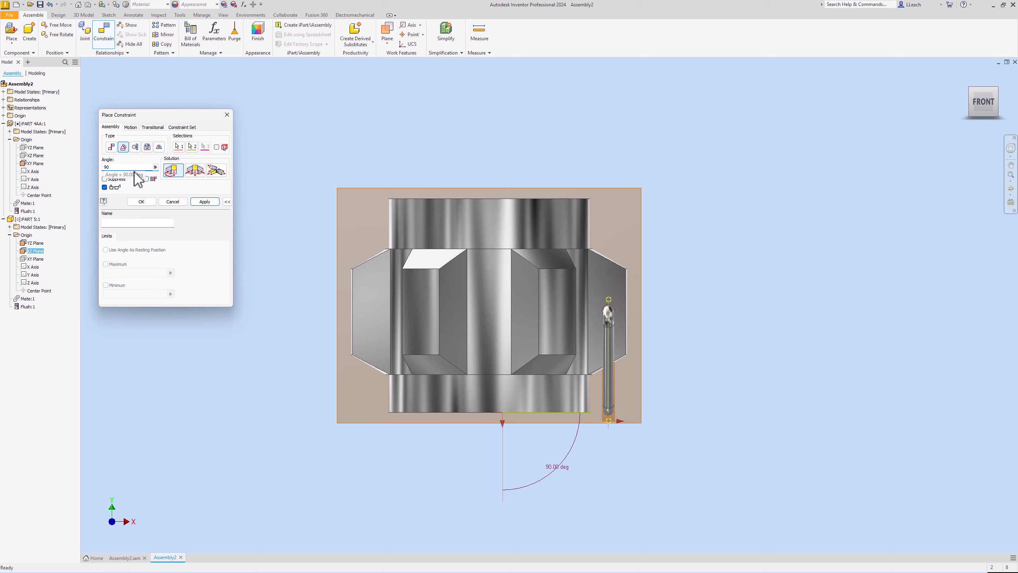
Set the ring's constraint angle to 120 degrees and apply it.
type("120")
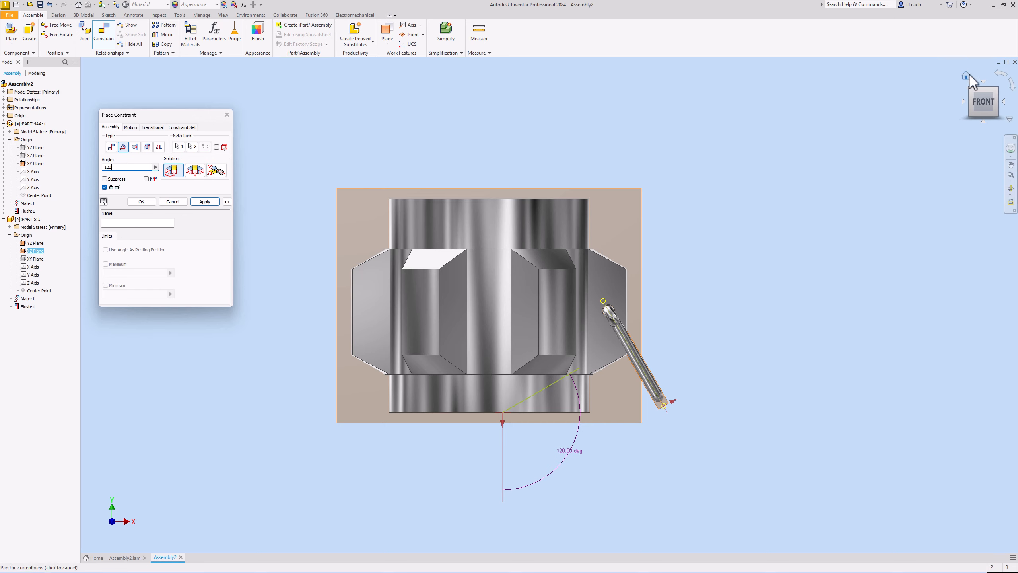
left_click(992, 81)
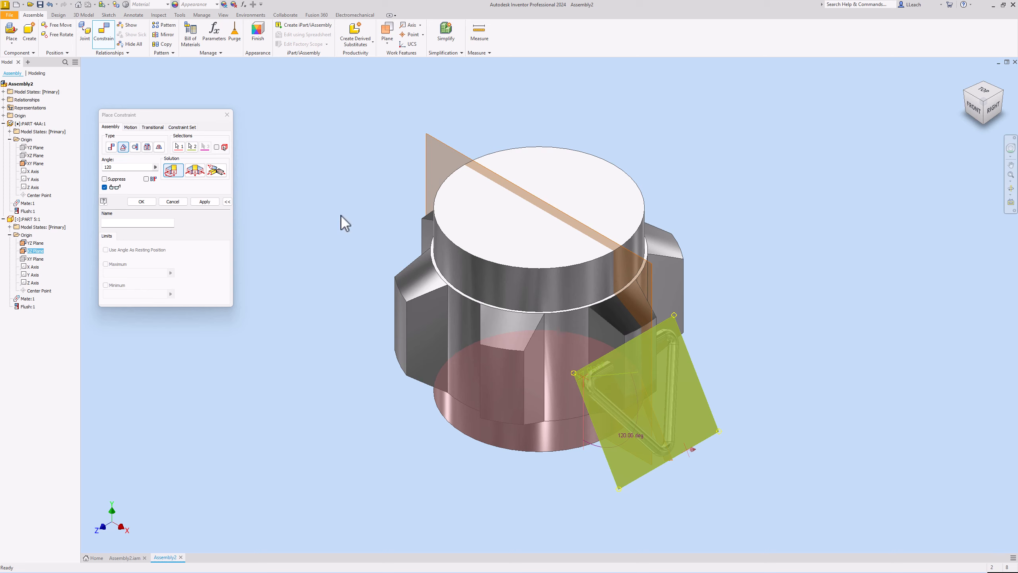
left_click(202, 202)
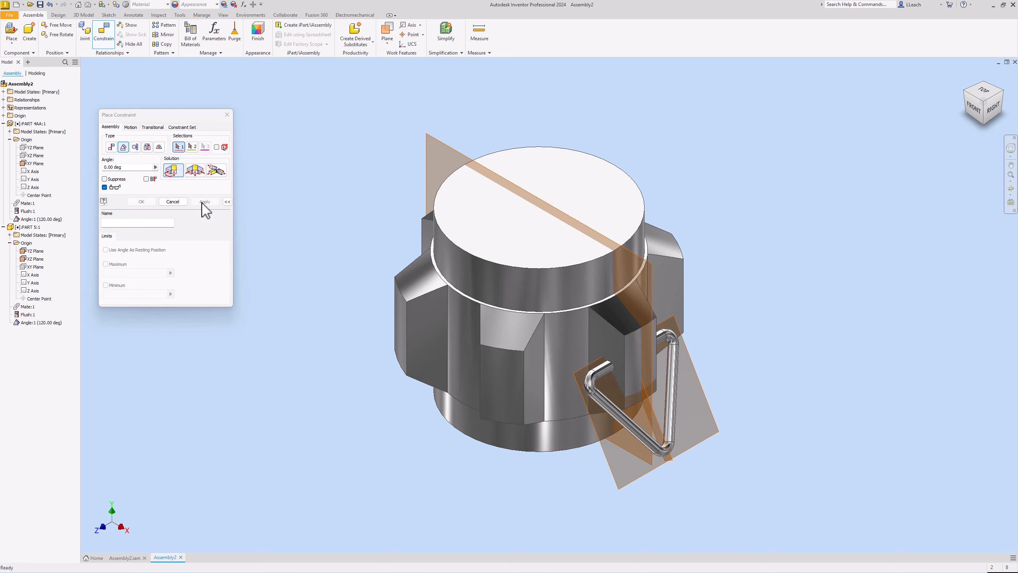
left_click(226, 114)
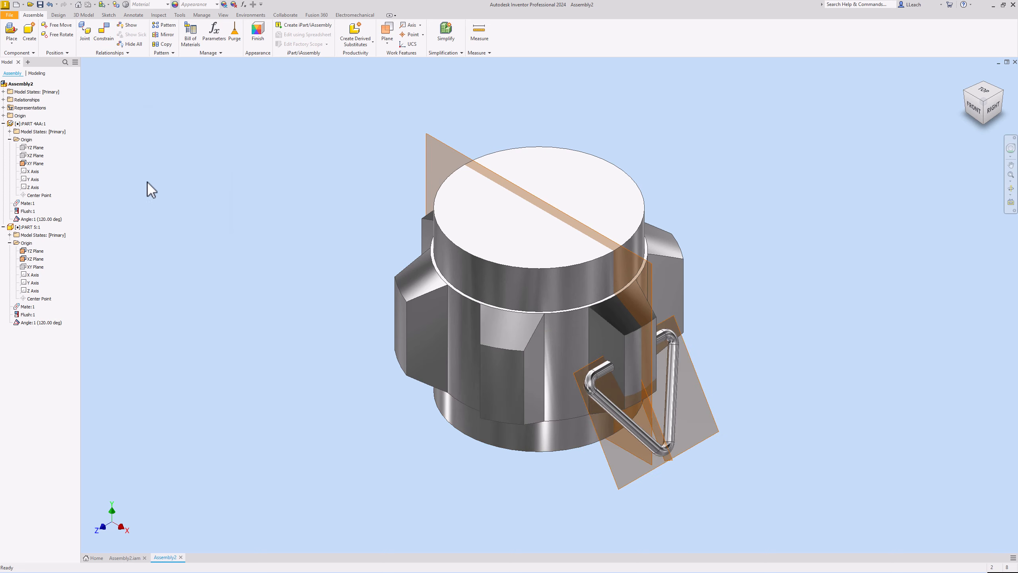
Hide the XY origin plane of PART 4AA and the YZ origin plane of PART 5.
right_click(40, 163)
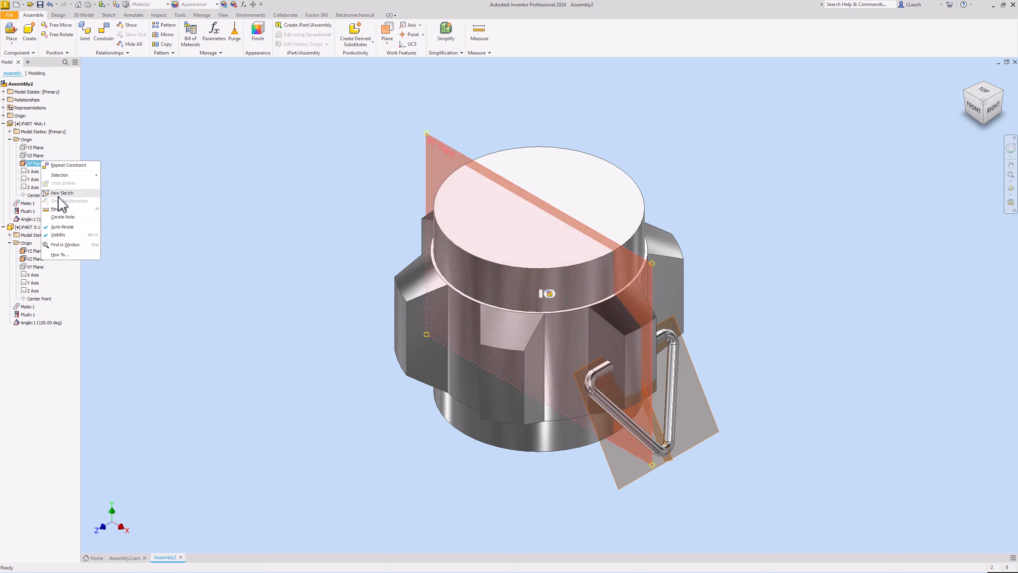
left_click(60, 235)
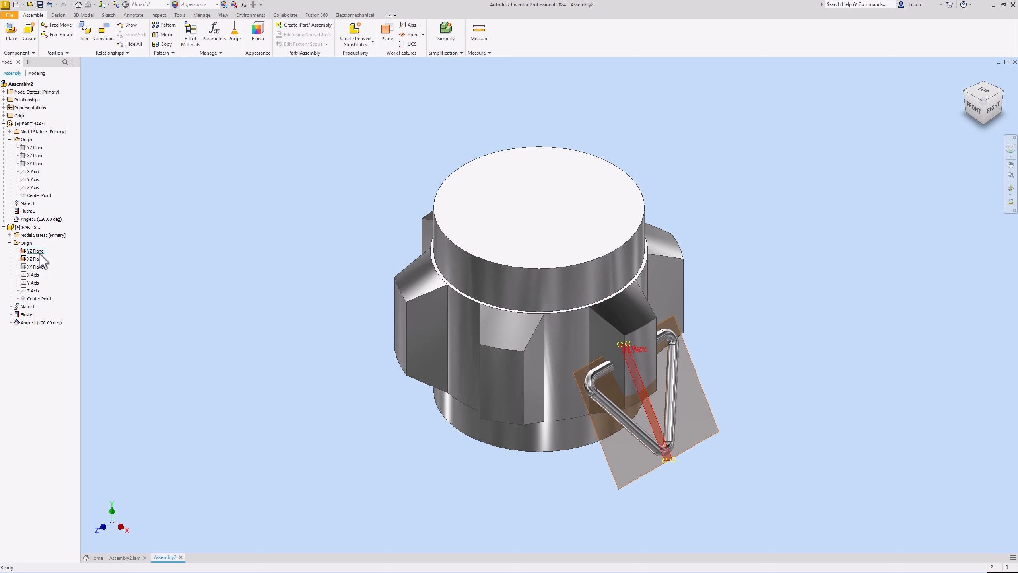
right_click(38, 251)
left_click(56, 325)
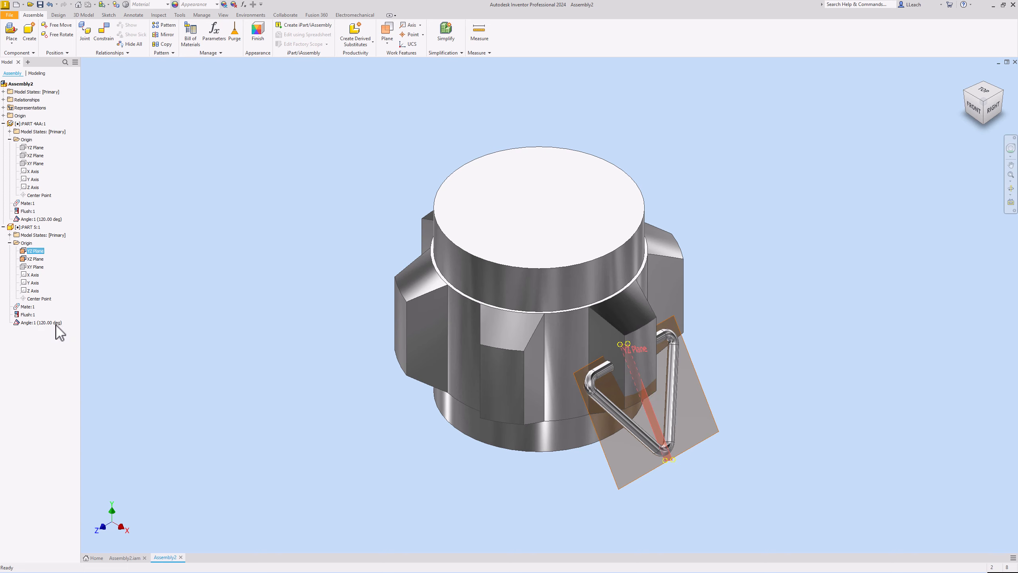
Hide the XZ origin plane of PART 5.
left_click(37, 258)
right_click(38, 259)
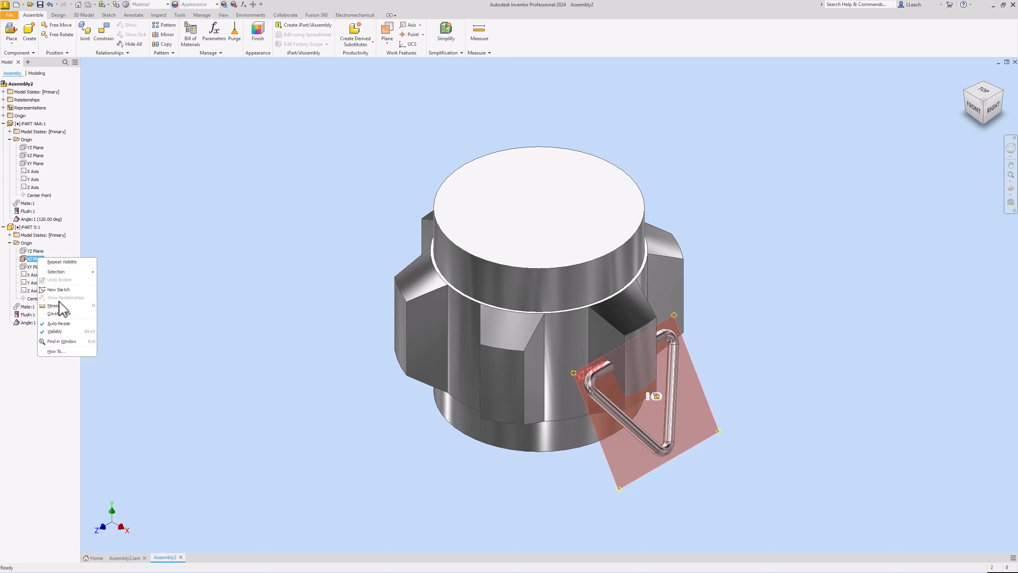
left_click(59, 333)
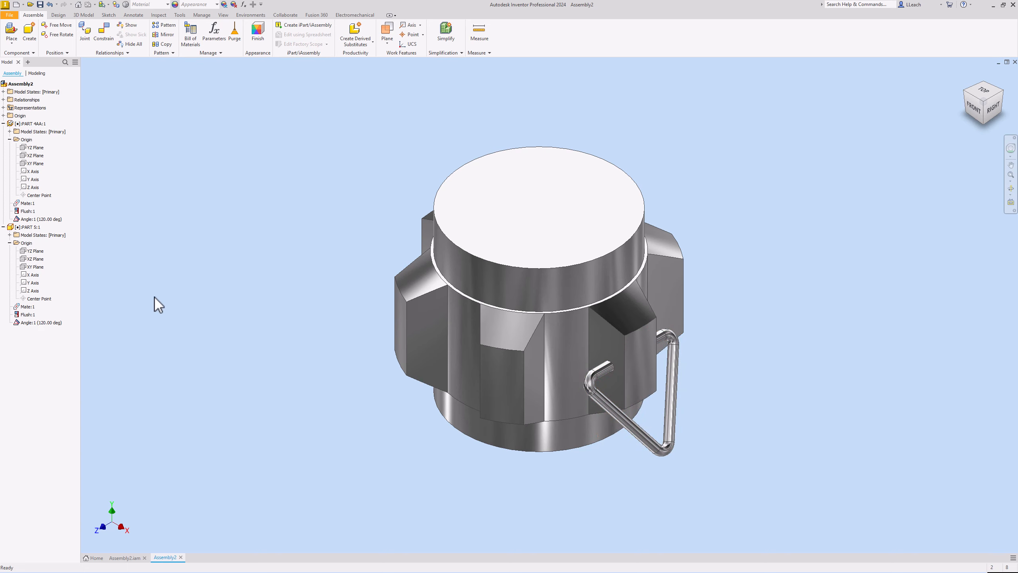
left_click(993, 110)
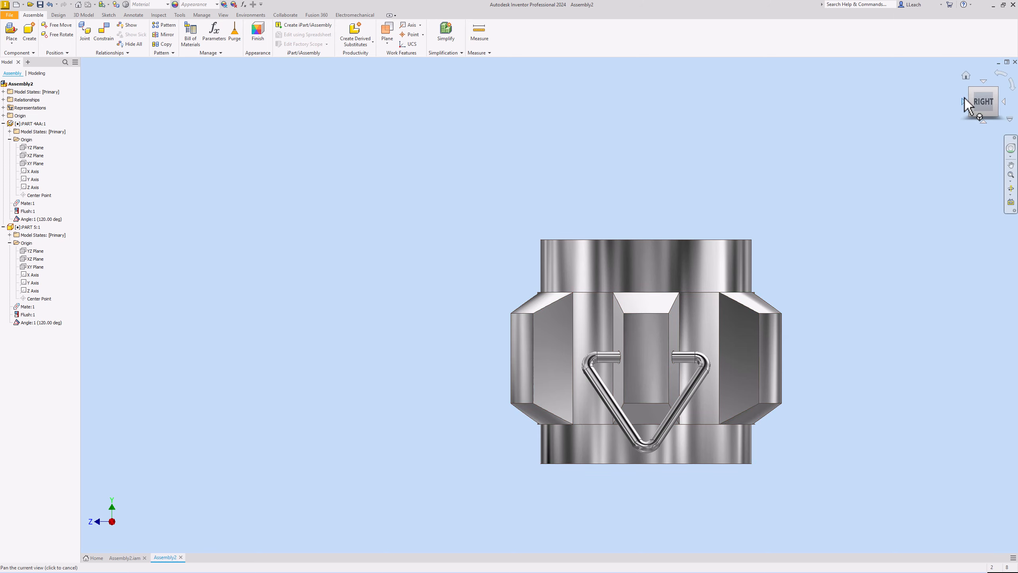
left_click(964, 99)
left_click(965, 99)
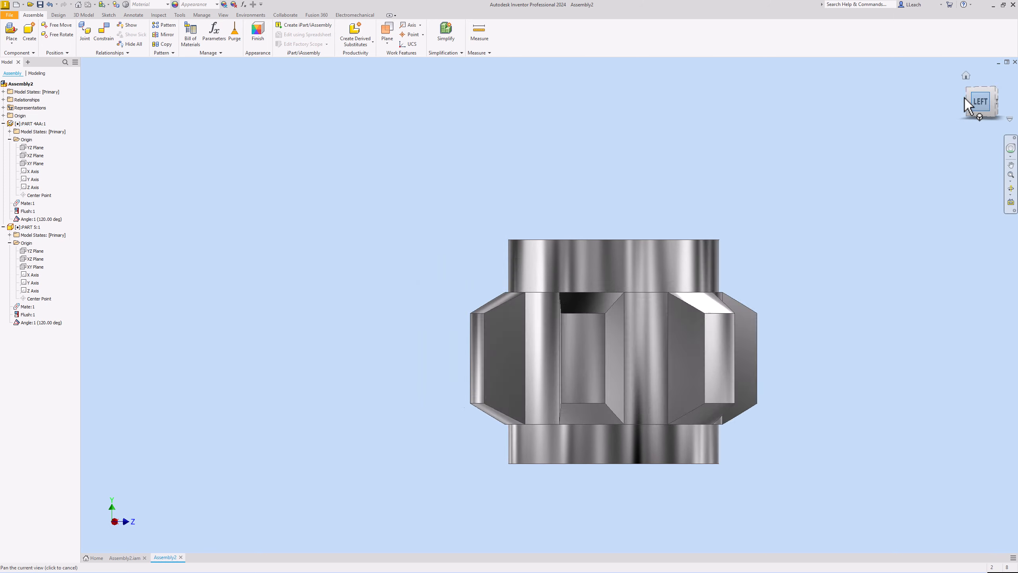
left_click(965, 99)
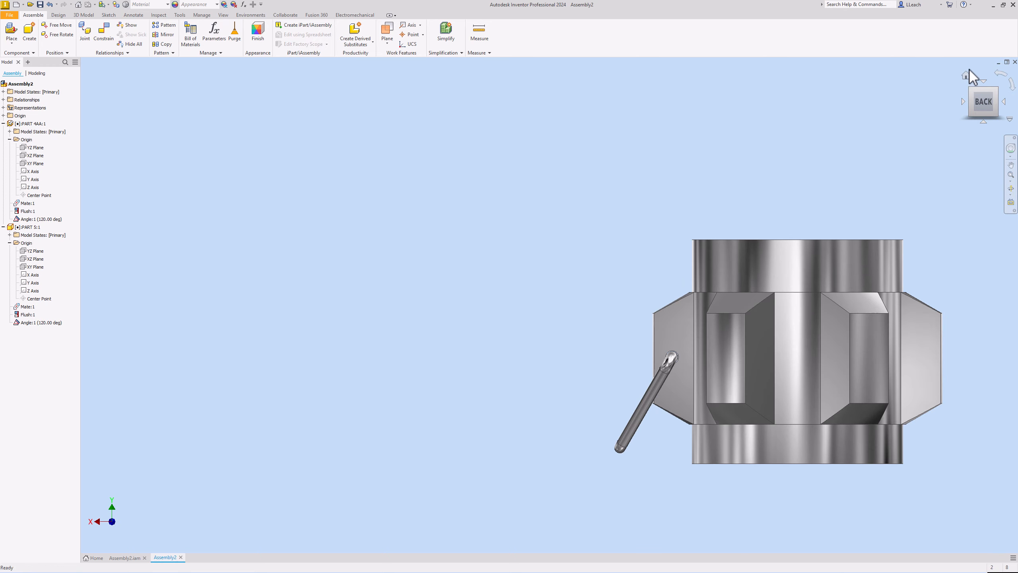
left_click(966, 75)
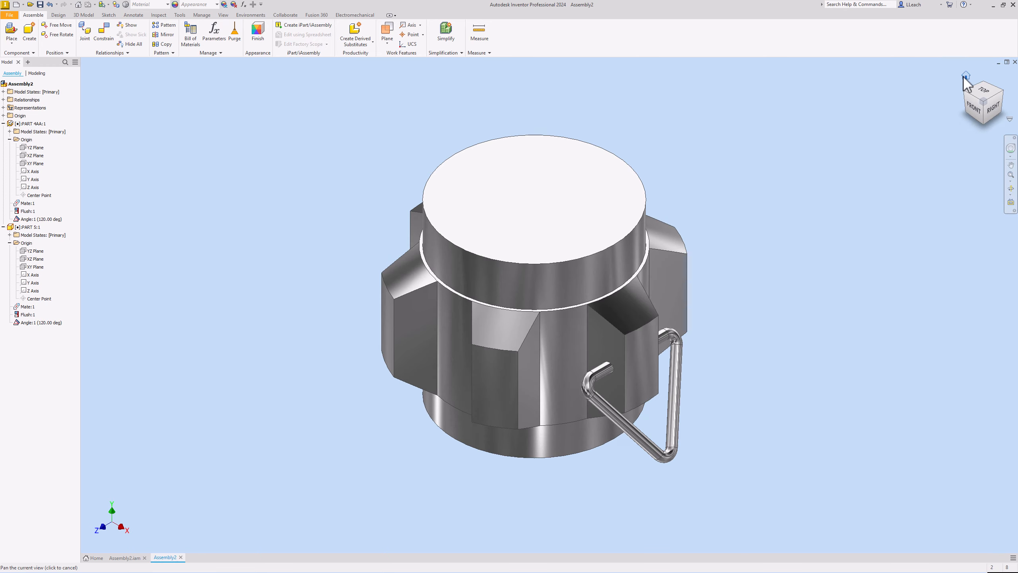
Save the assembly as SUBASSEMBLY 1 together with its changed parts, and close it.
left_click(9, 15)
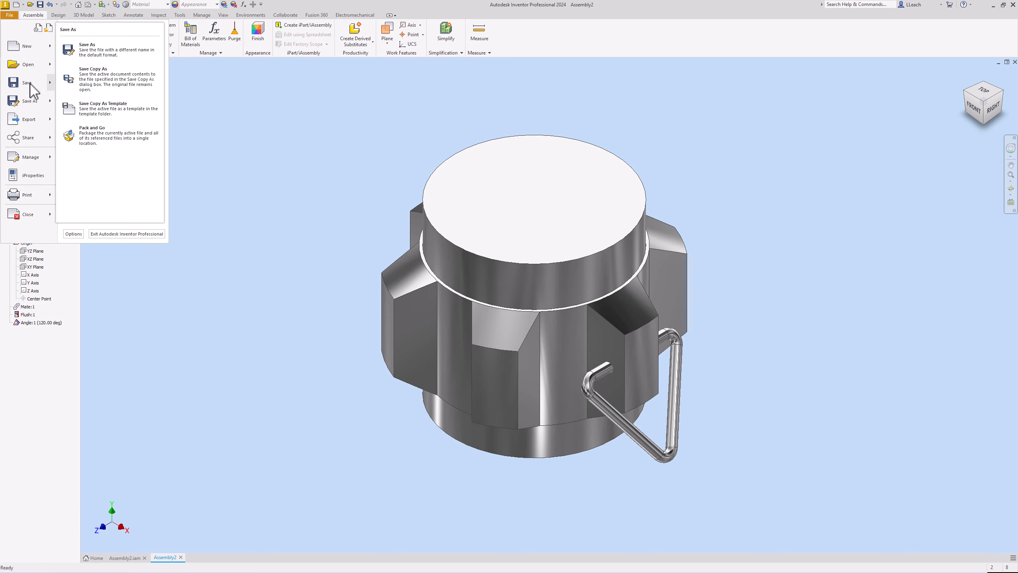
left_click(29, 83)
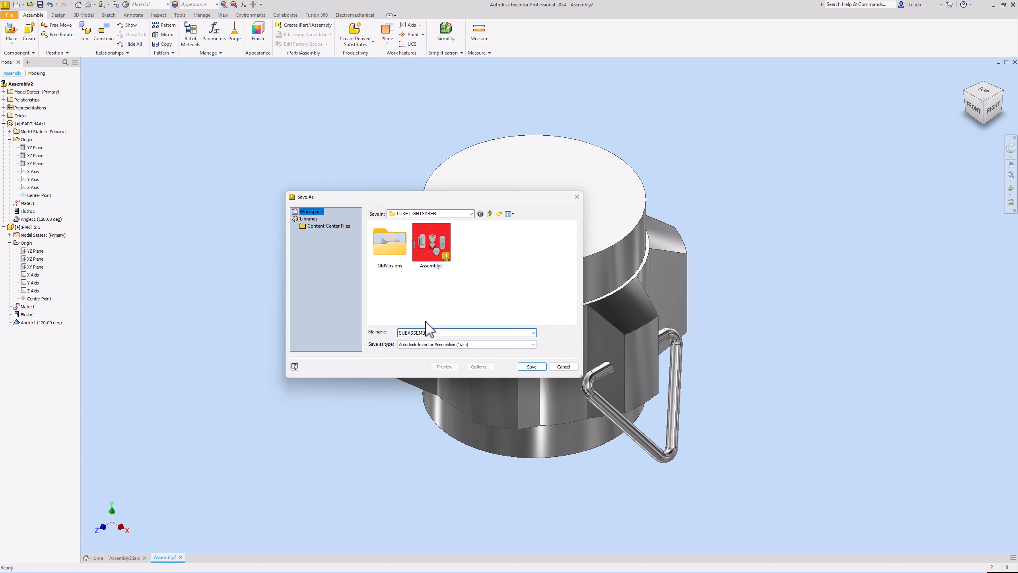
left_click(530, 366)
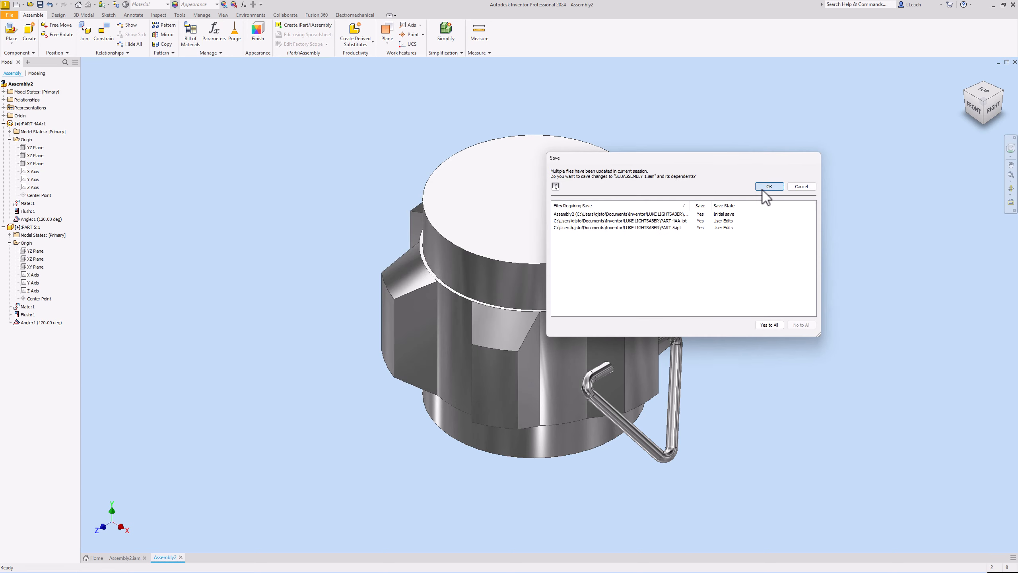
left_click(764, 187)
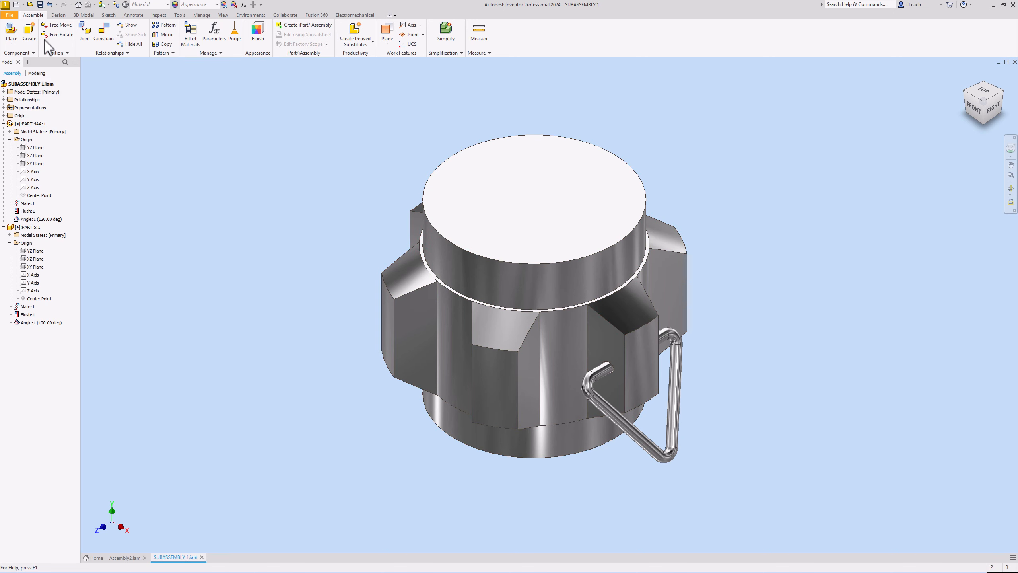
left_click(10, 16)
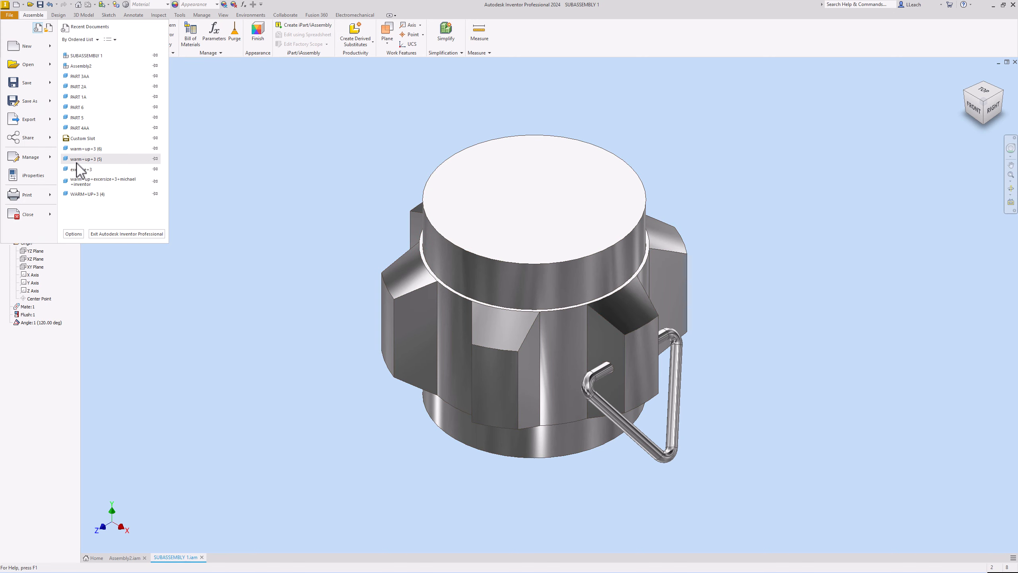
left_click(20, 220)
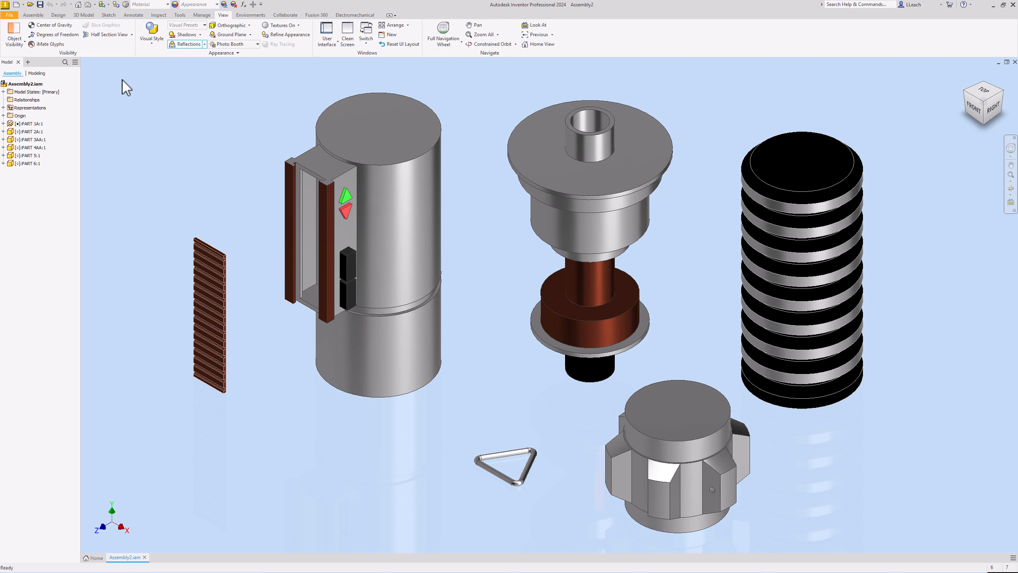
Create a new assembly from the metric Standard (mm).iam template.
left_click(11, 15)
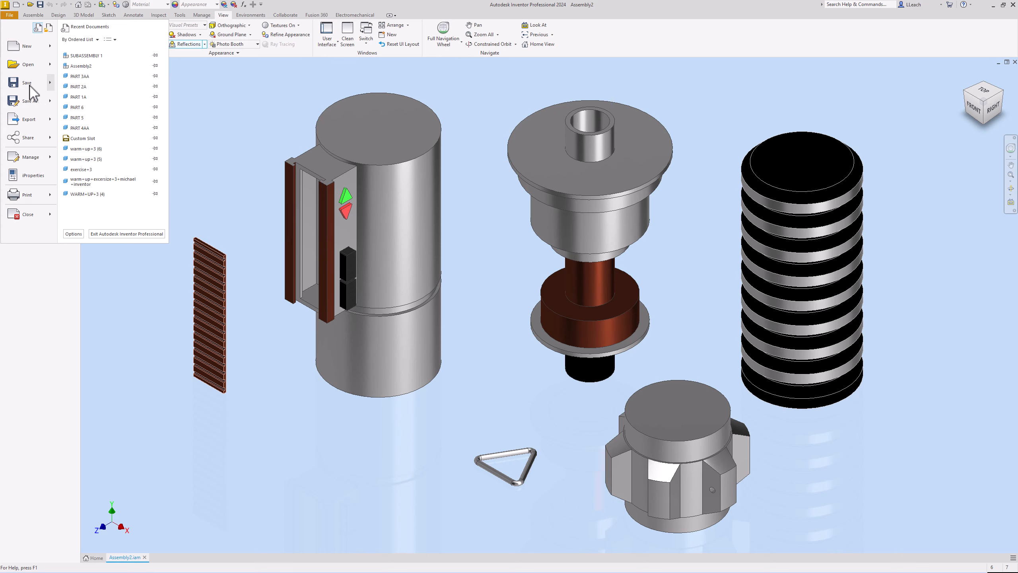
left_click(27, 46)
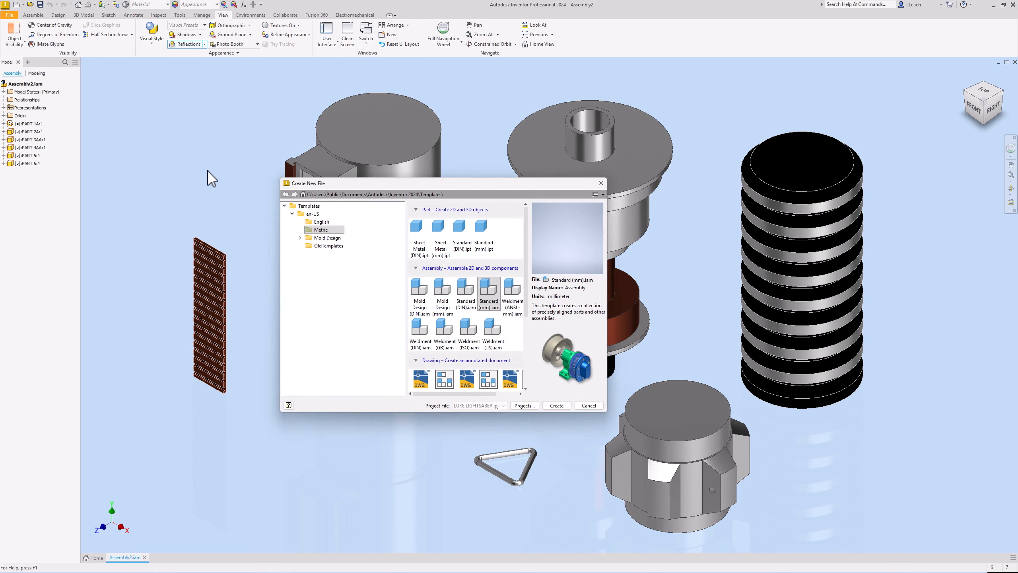
left_click(322, 229)
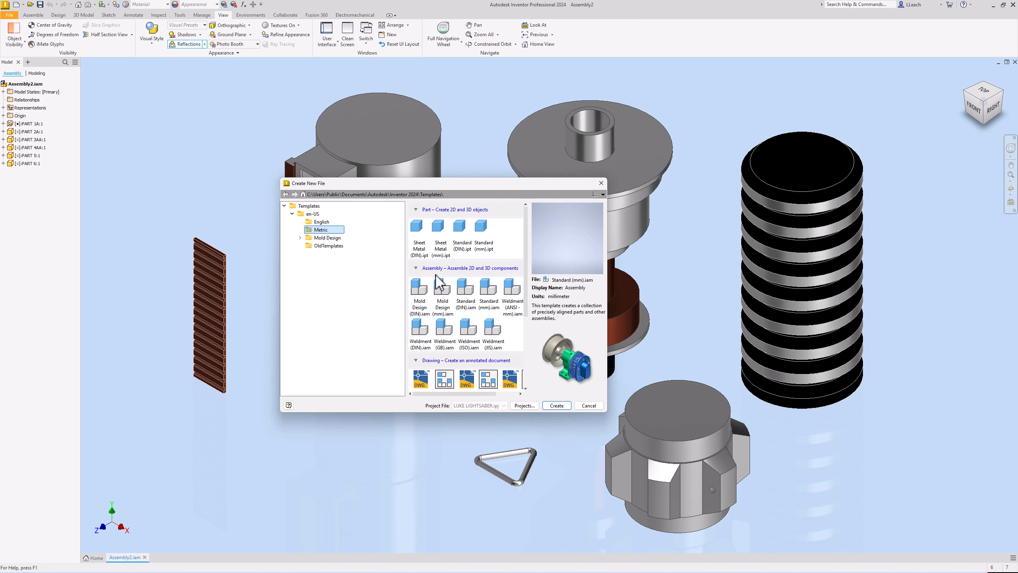
left_click(496, 303)
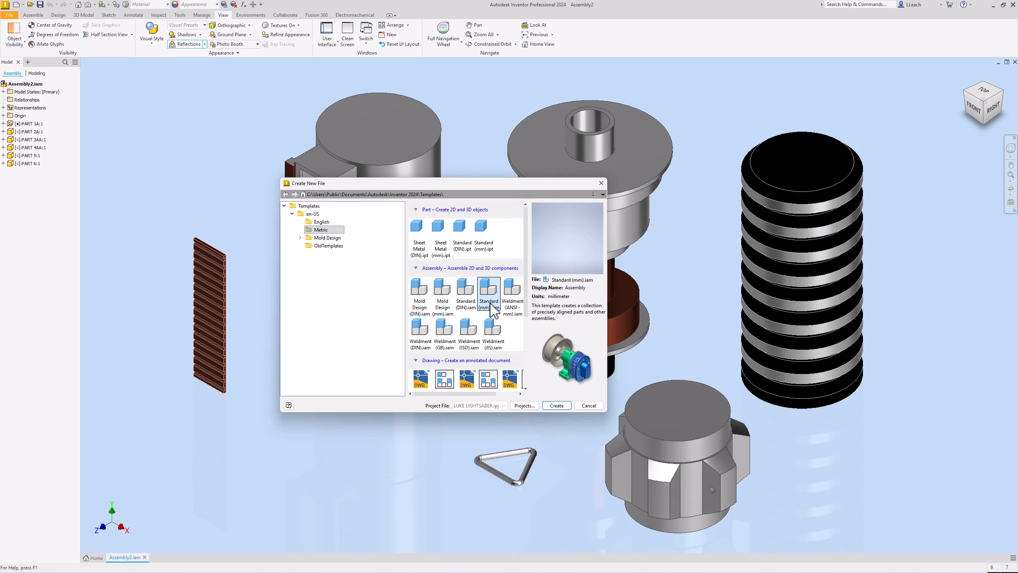
left_click(557, 405)
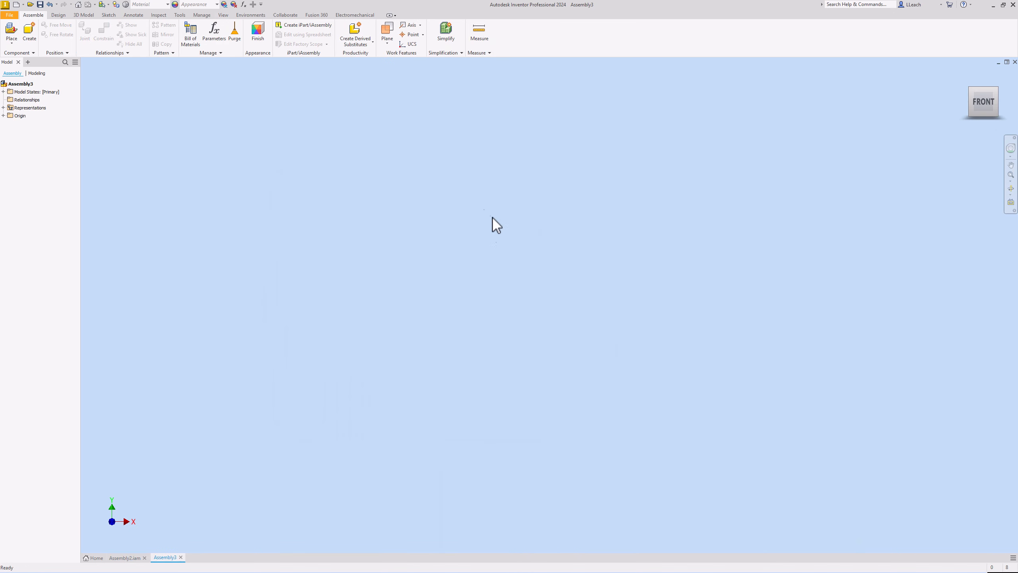
Place one PART 3AA grounded at the origin of the new assembly.
left_click(11, 31)
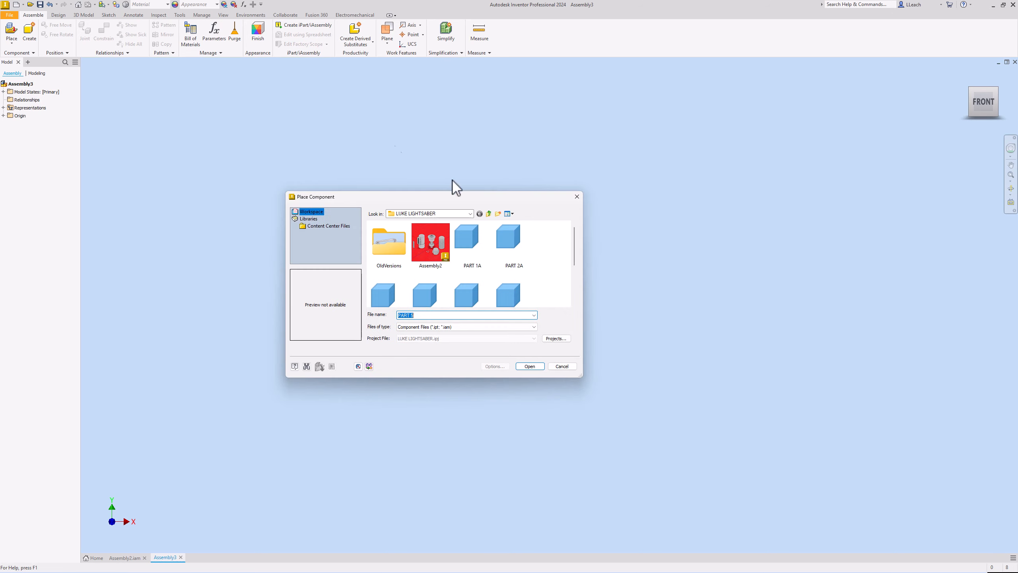
left_click(402, 302)
scroll(465, 299, "down", 1)
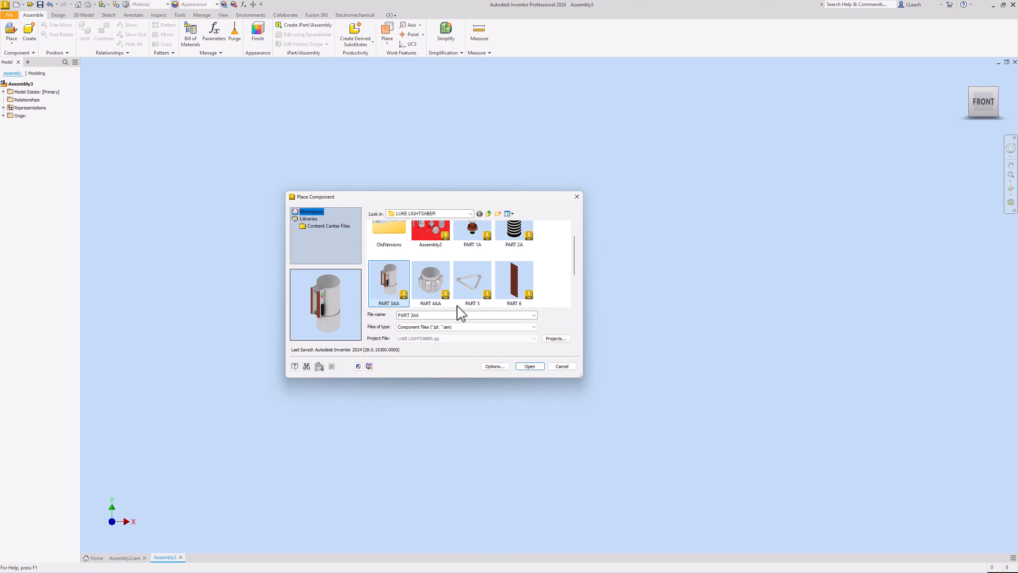
left_click(524, 366)
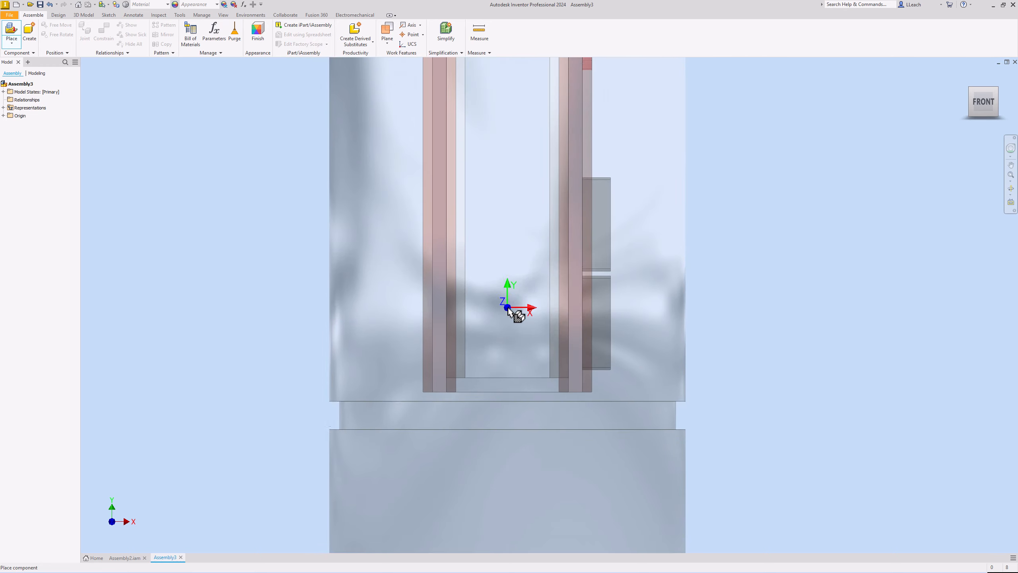
right_click(508, 263)
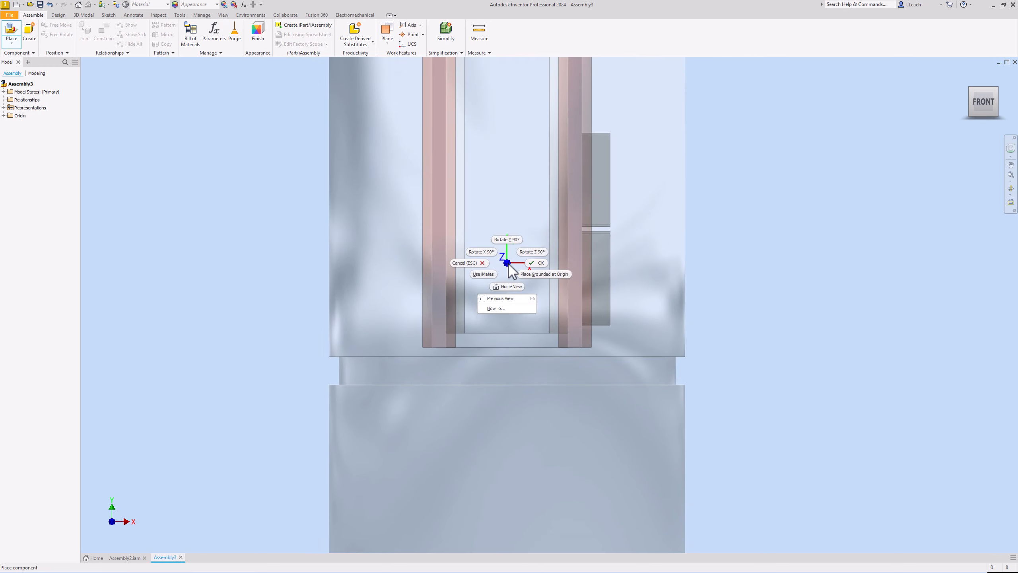
left_click(553, 276)
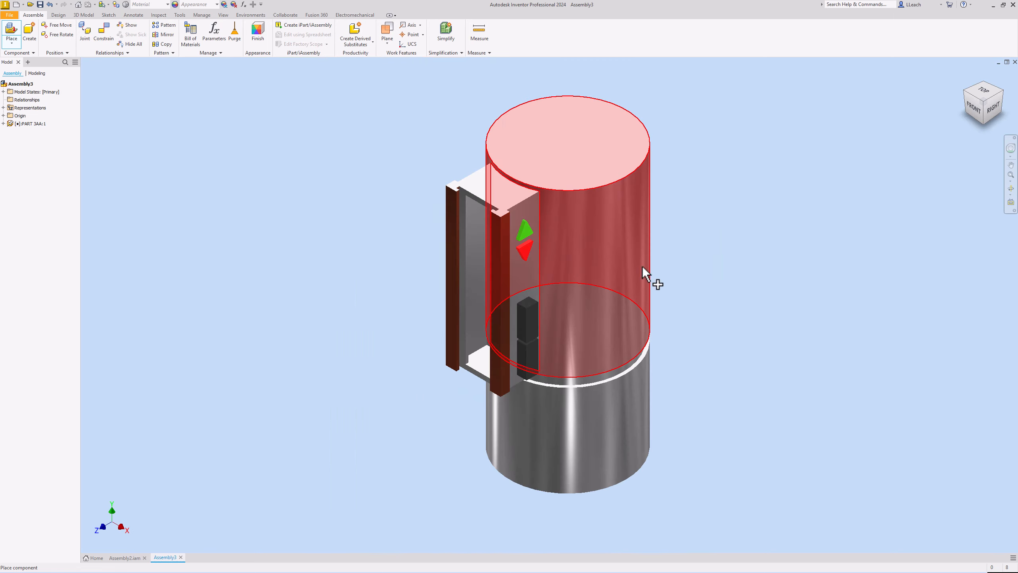
right_click(341, 284)
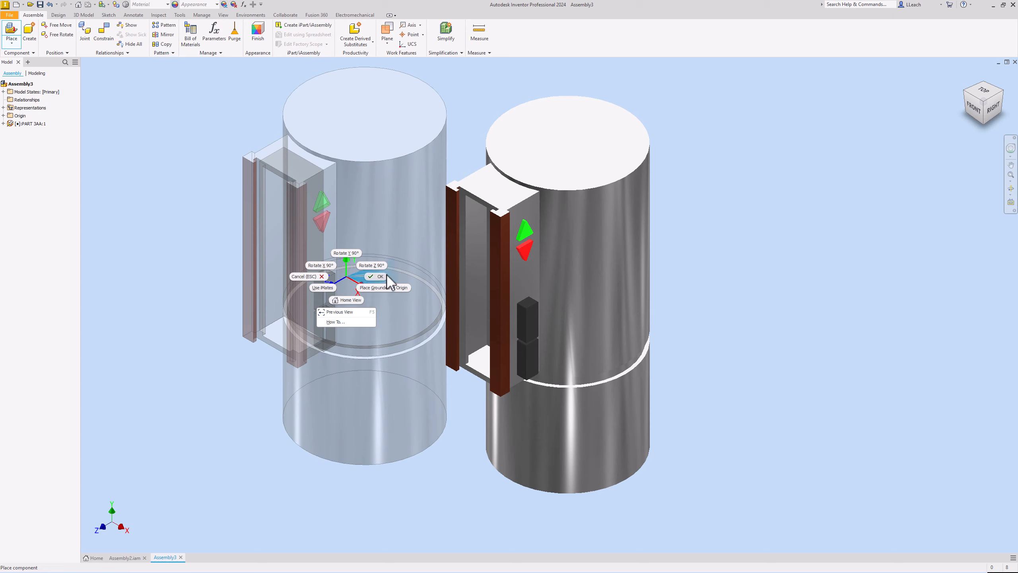
left_click(374, 277)
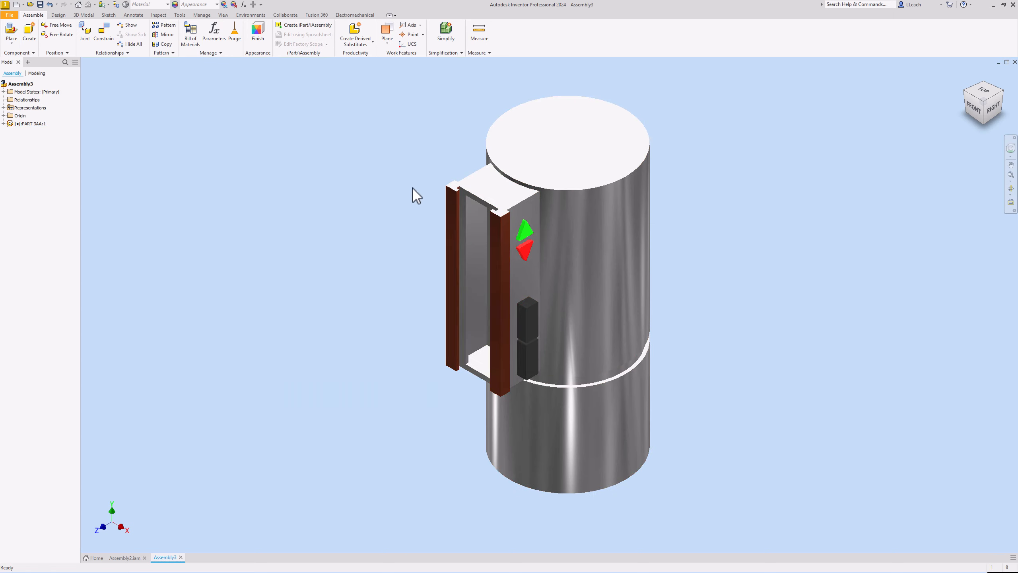
Place one PART 6 in free space beside the slotted frame of PART 3AA.
left_click(11, 32)
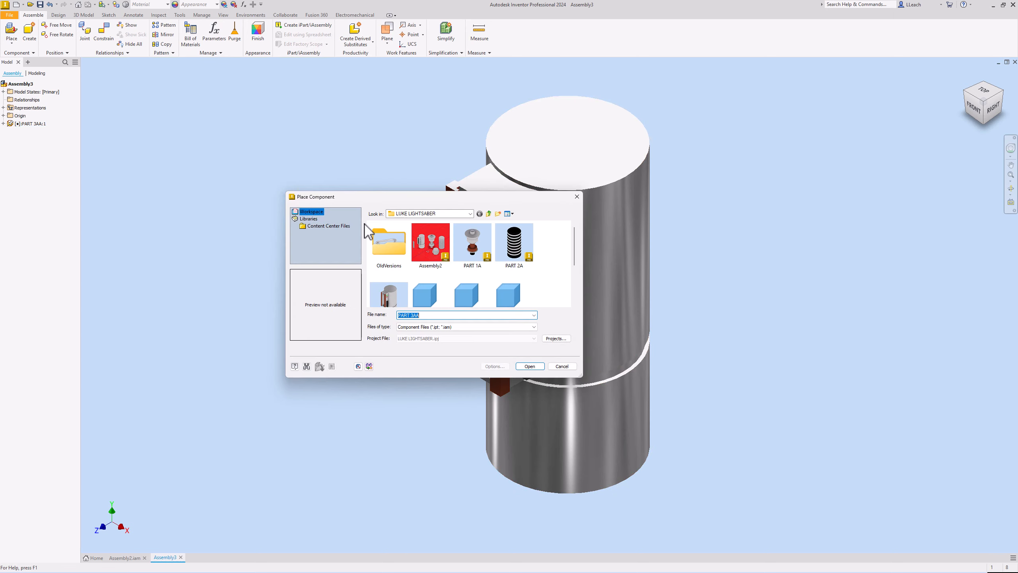
scroll(535, 289, "down", 1)
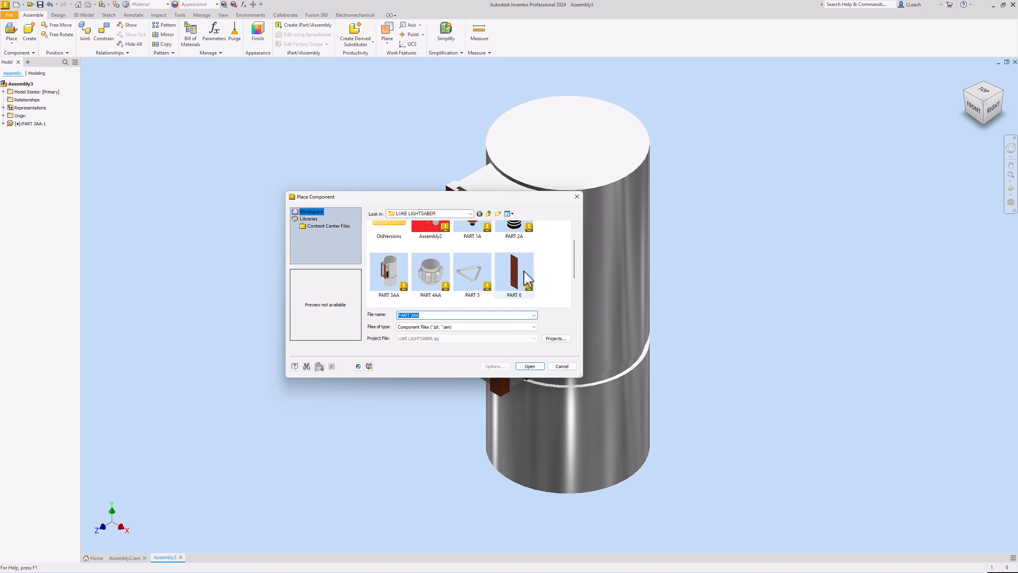
left_click(528, 277)
left_click(529, 367)
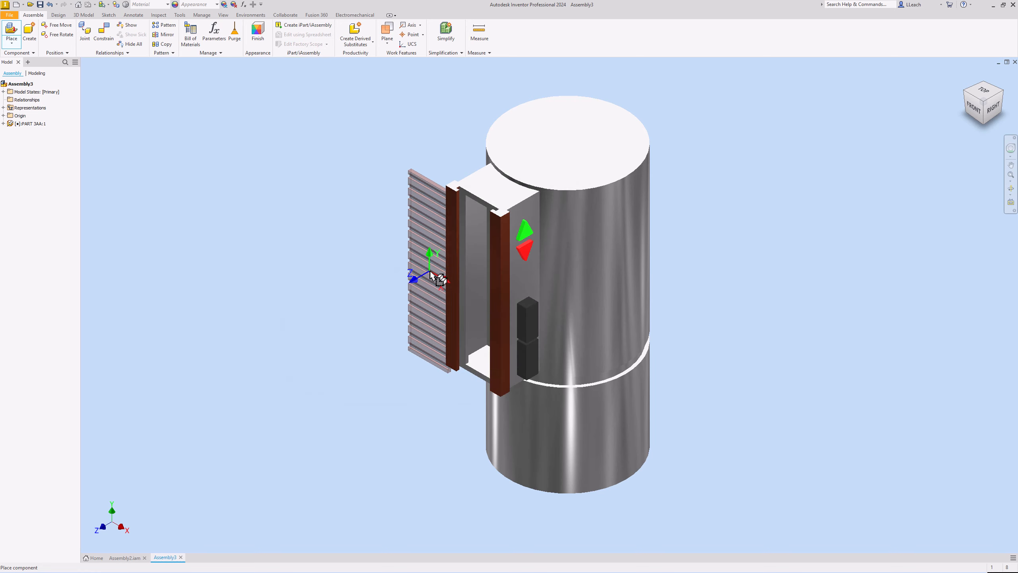
left_click(315, 270)
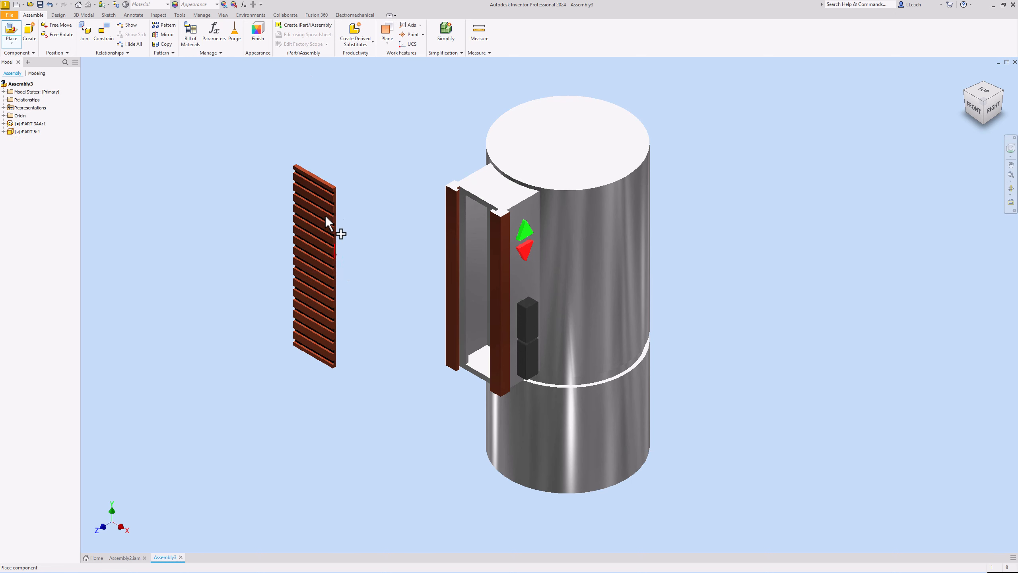
right_click(210, 231)
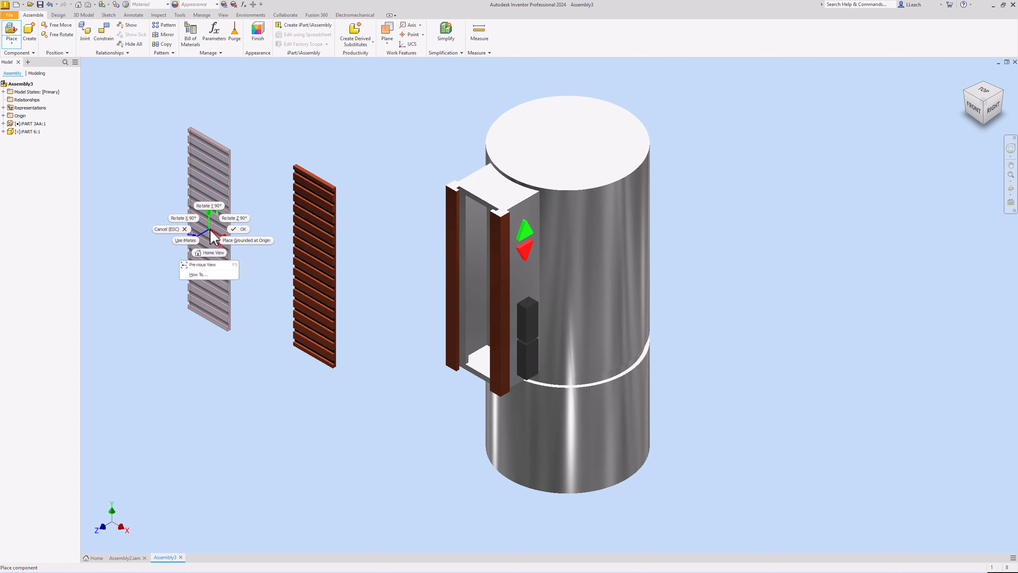
left_click(241, 232)
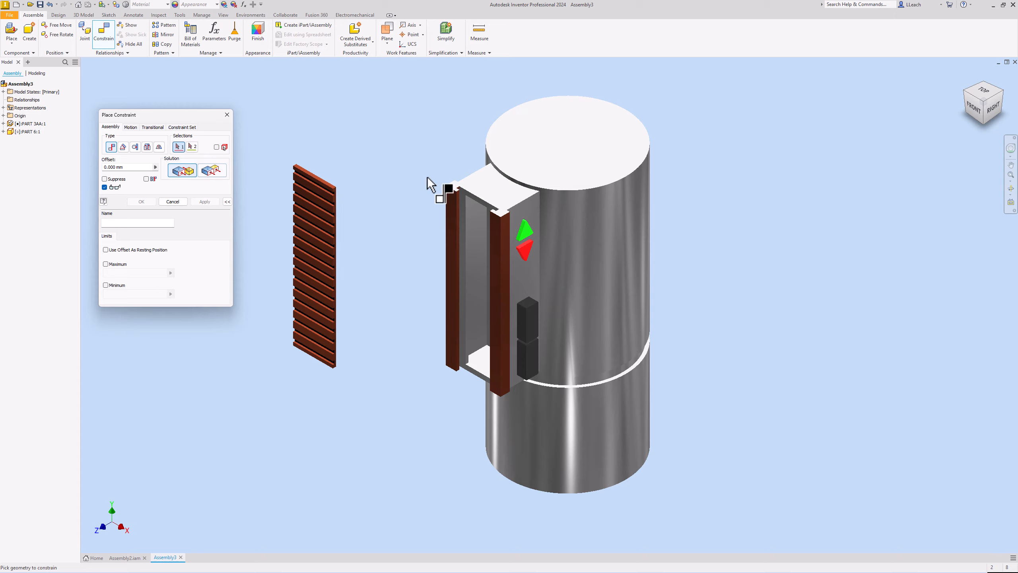
Mate the flat back of PART 6 to the recessed front face of PART 3AA's frame at 0 mm offset, and slide it clear.
scroll(432, 186, "up", 5)
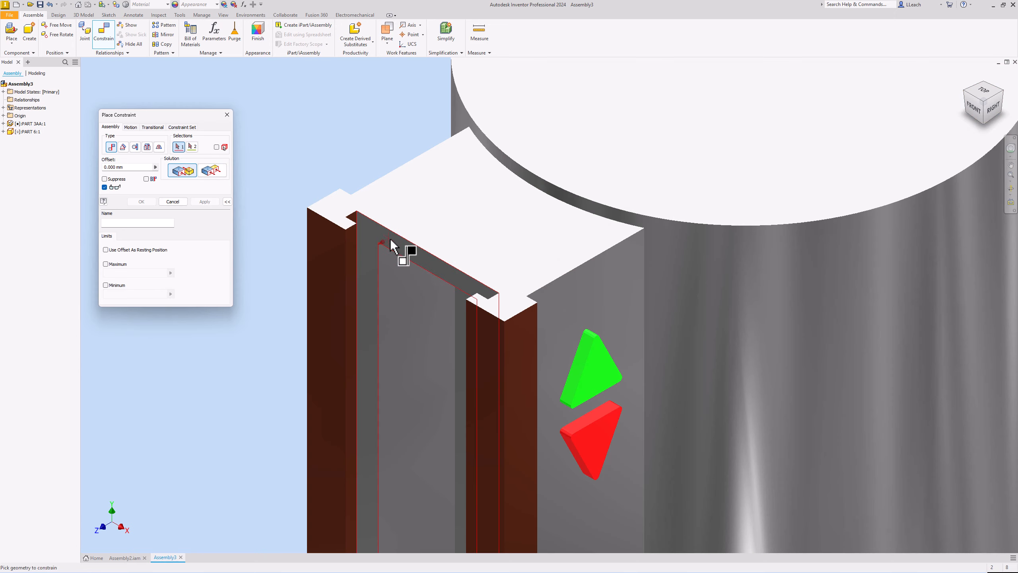
left_click(370, 236)
scroll(431, 189, "down", 5)
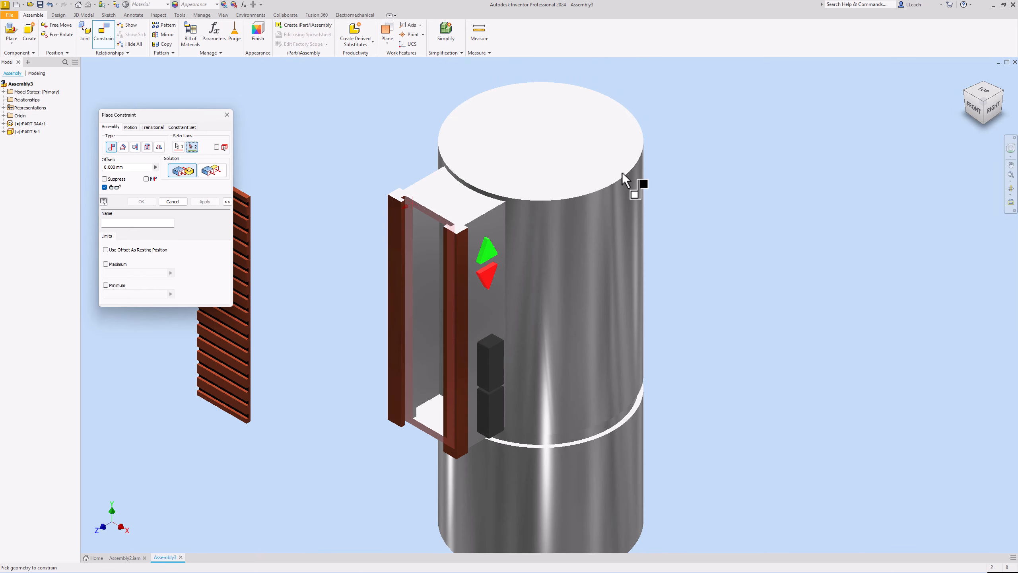
left_click_drag(1003, 97, 574, 129)
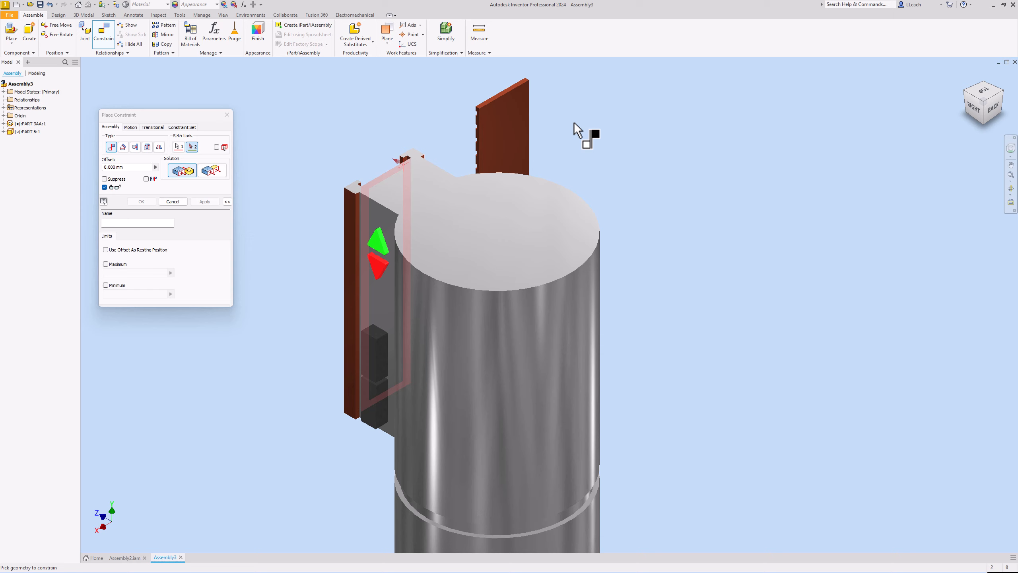
left_click(511, 116)
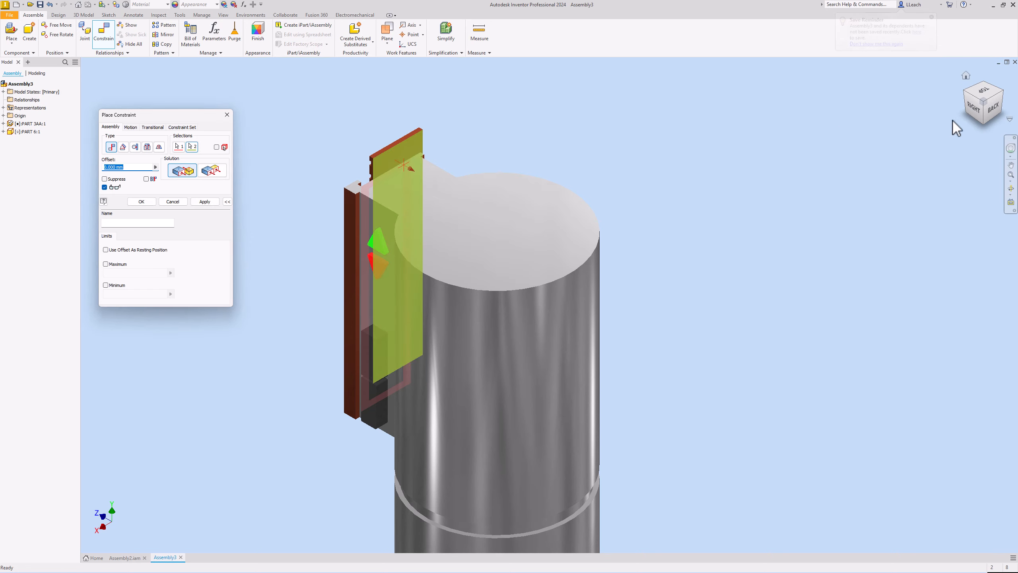
left_click(984, 92)
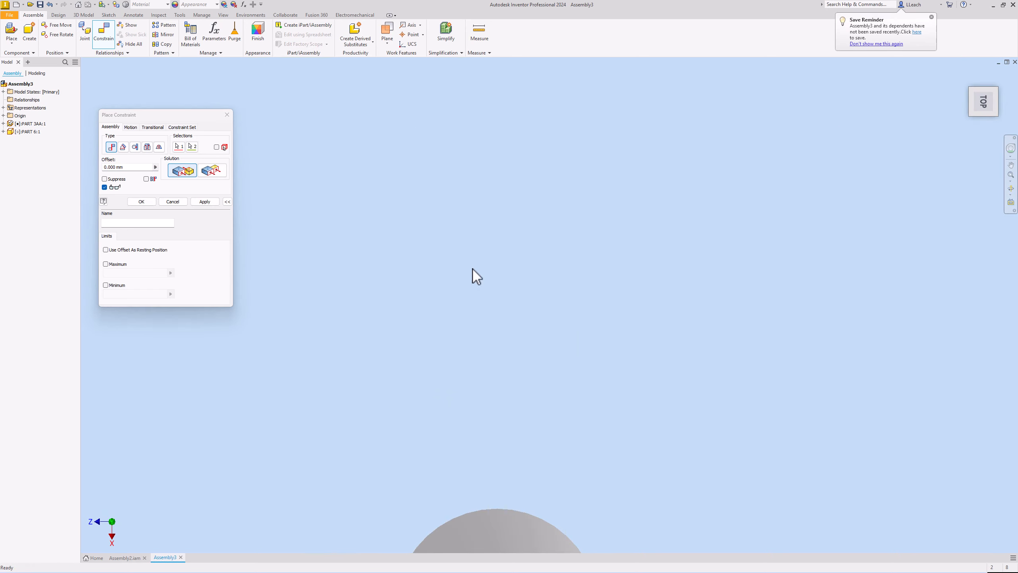
middle_click_drag(473, 269, 532, 107)
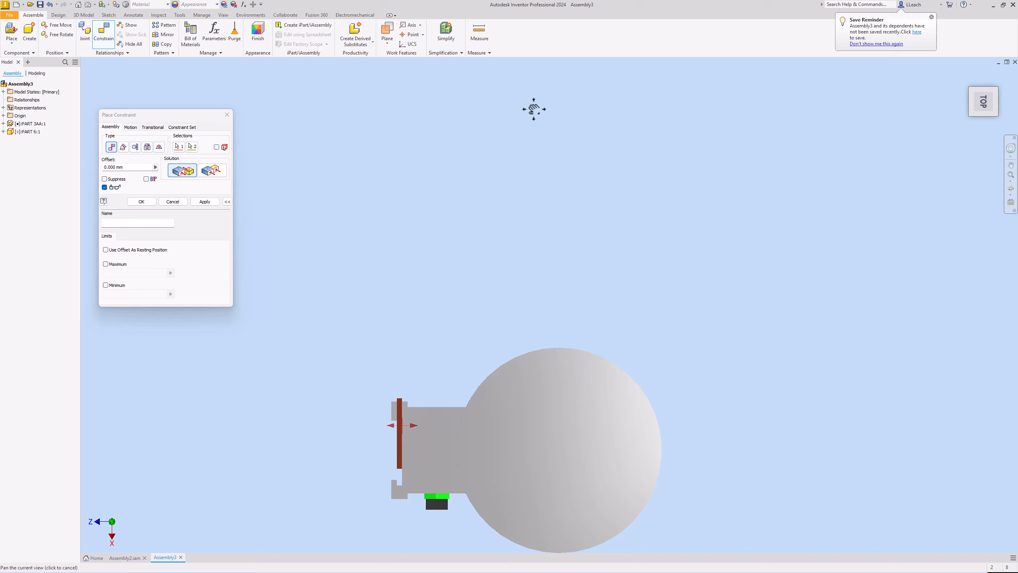
left_click(202, 202)
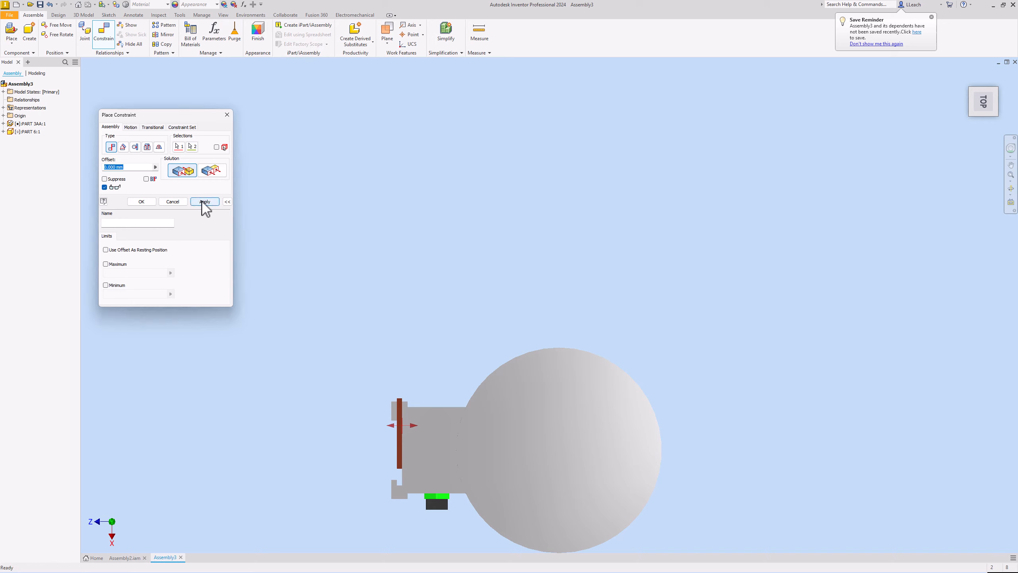
left_click(227, 115)
mouse_move(400, 427)
left_mouse_down()
mouse_move(401, 444)
mouse_move(404, 412)
left_mouse_up()
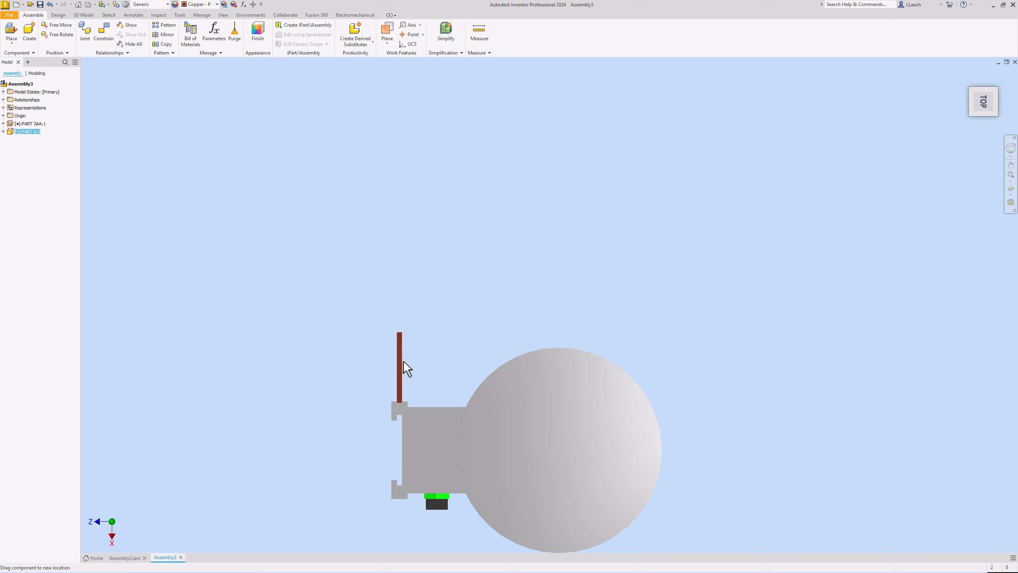
left_click_drag(403, 360, 404, 342)
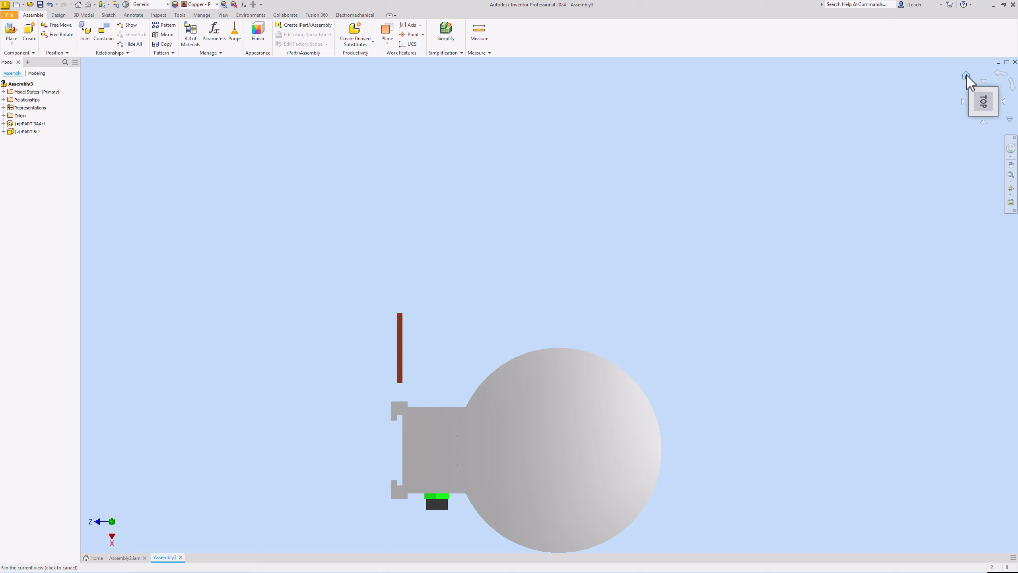
Constrain the top face of PART 6 flush with the top face of PART 3AA's frame at 0 mm offset.
left_click(967, 75)
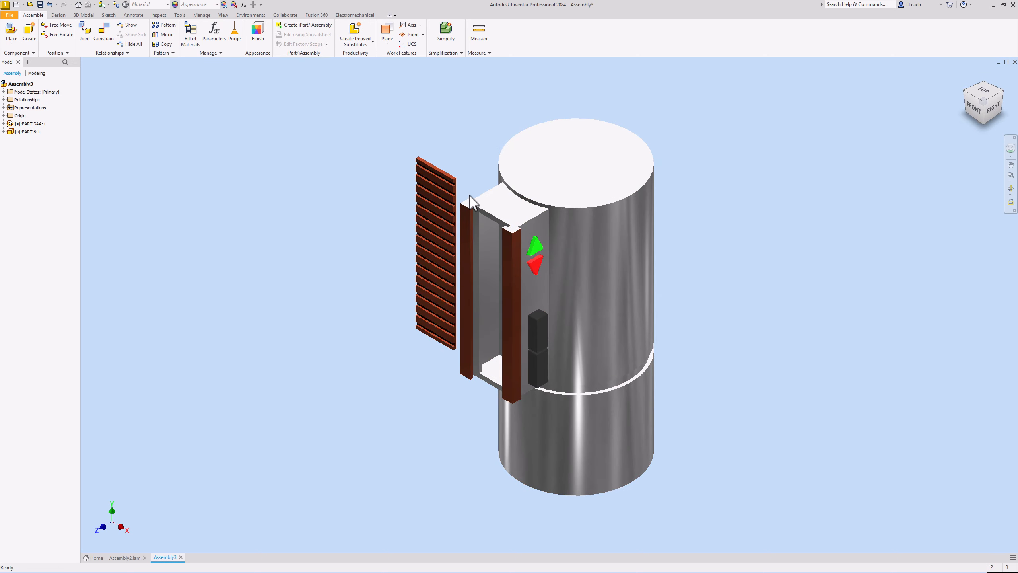
scroll(494, 200, "up", 3)
scroll(494, 200, "down", 4)
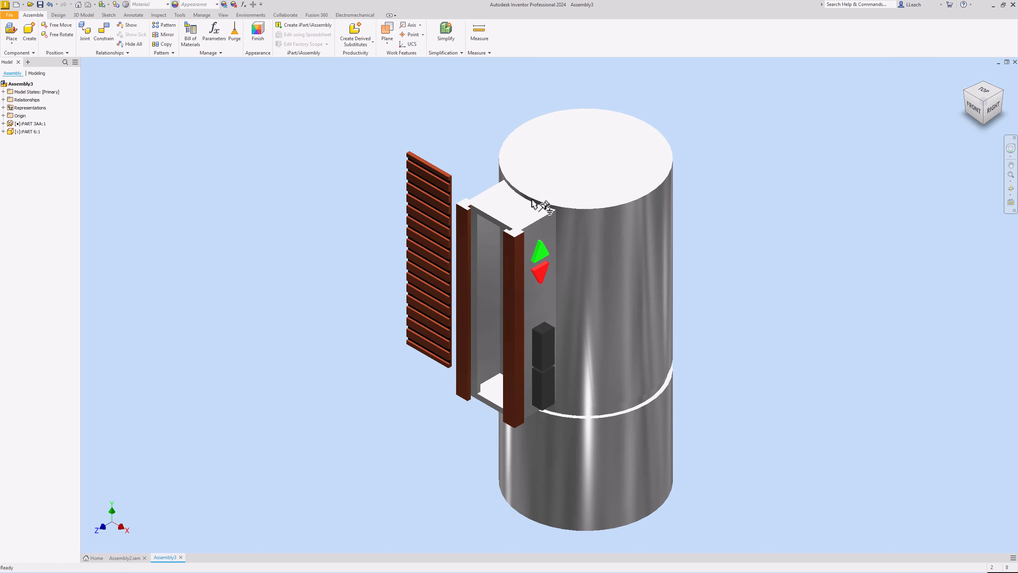
left_click(104, 31)
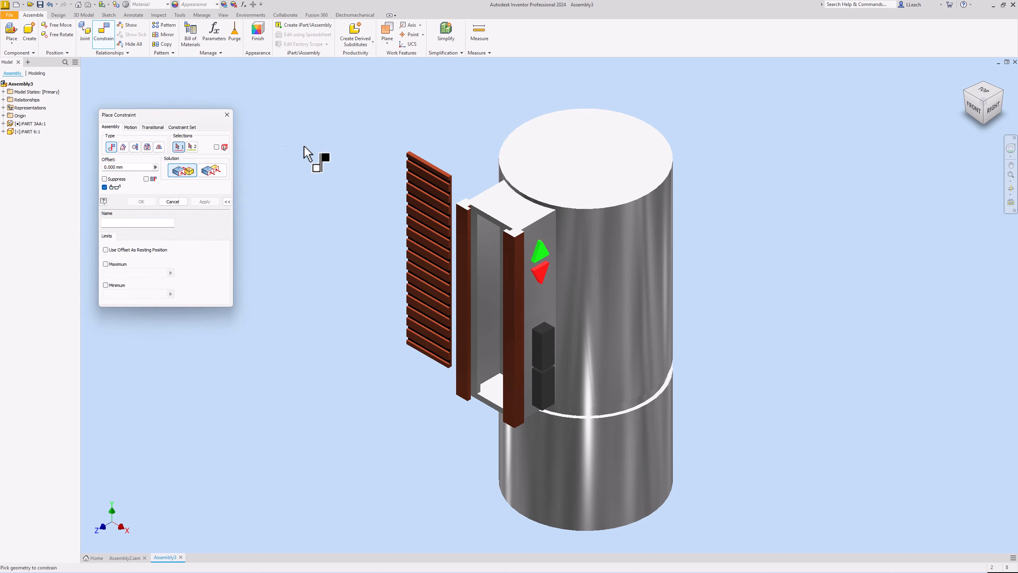
left_click(211, 170)
scroll(475, 194, "down", 4)
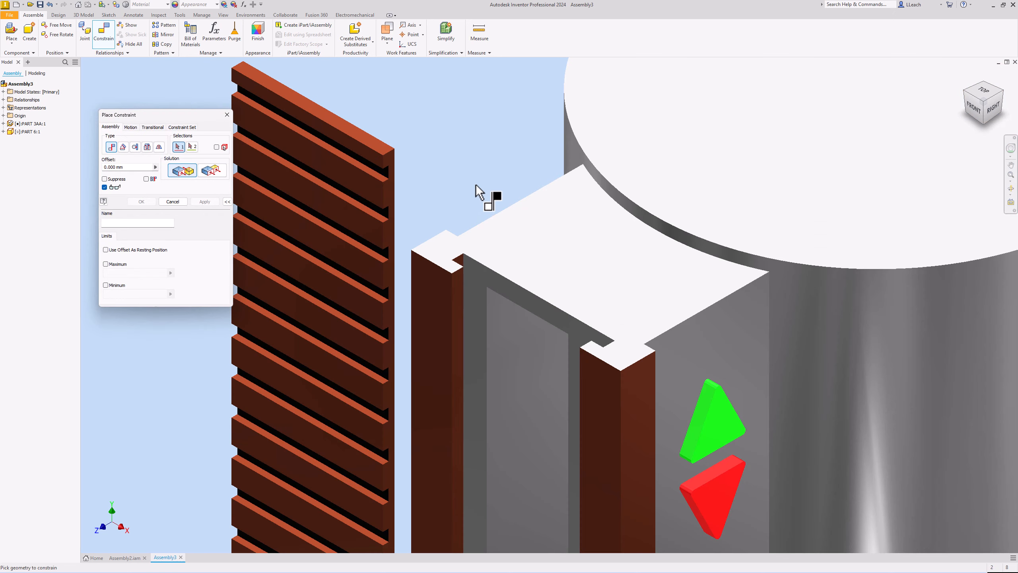
scroll(472, 194, "up", 2)
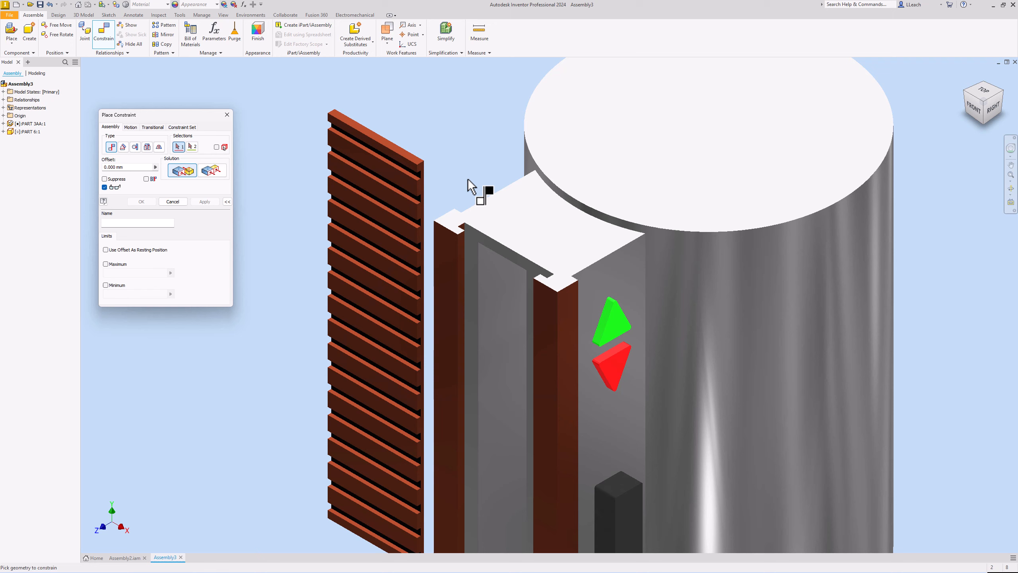
left_click(522, 218)
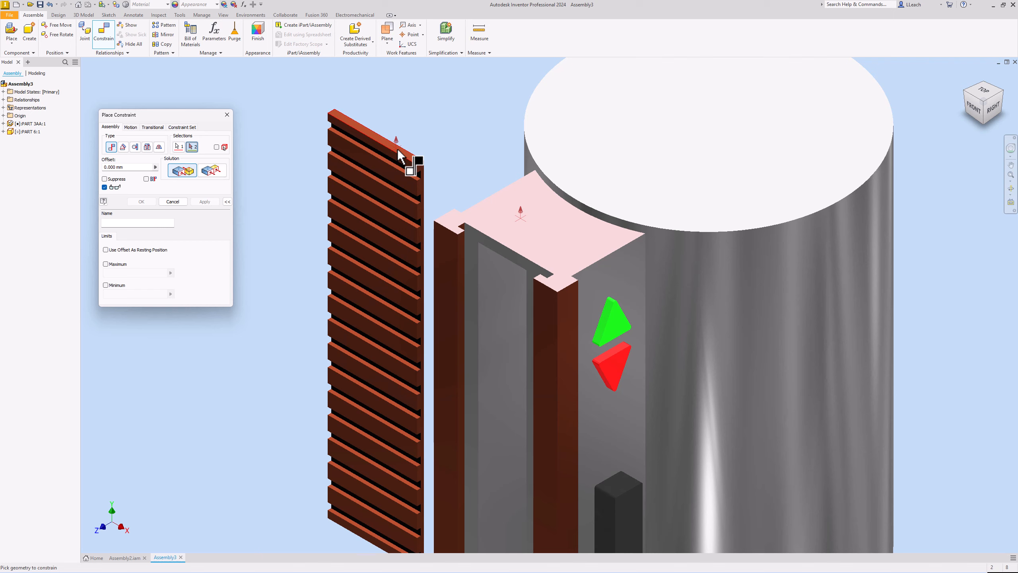
left_click(216, 172)
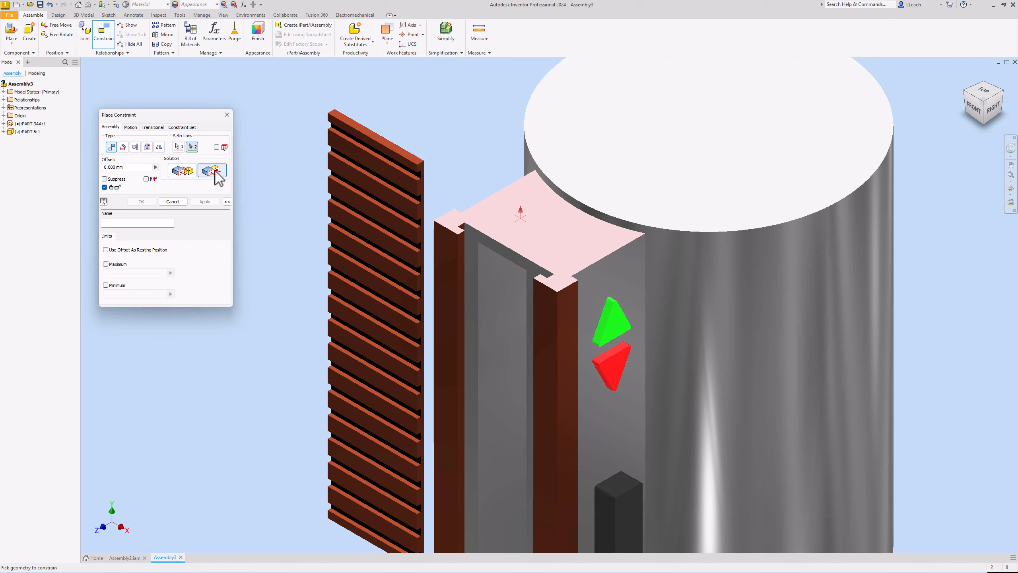
left_click(370, 132)
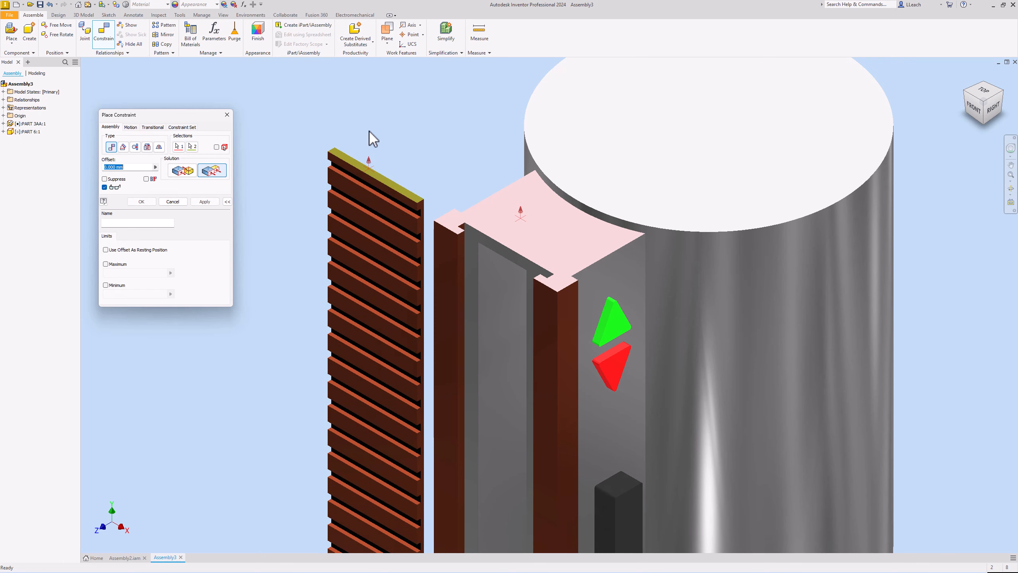
left_click(205, 201)
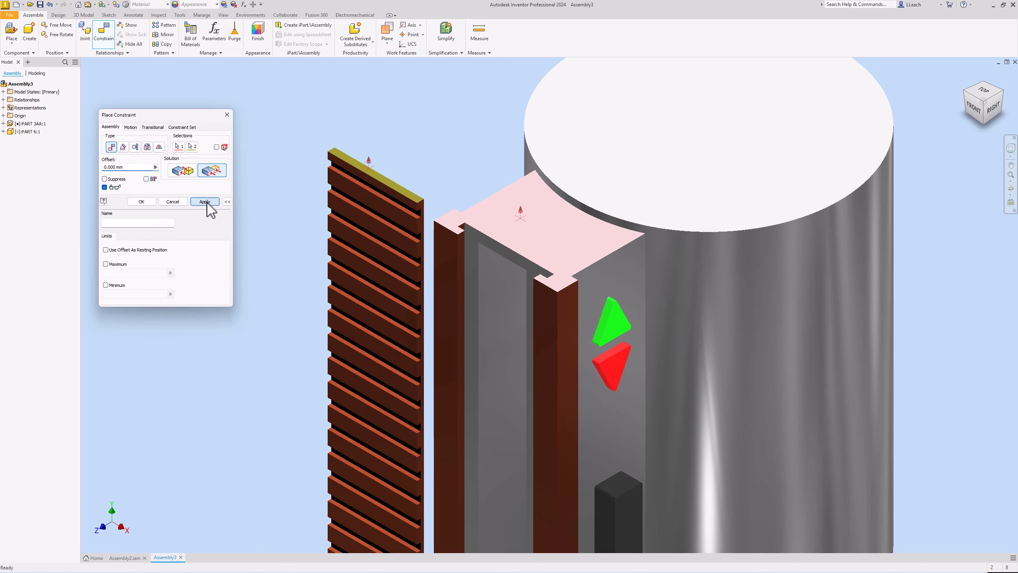
left_click(227, 115)
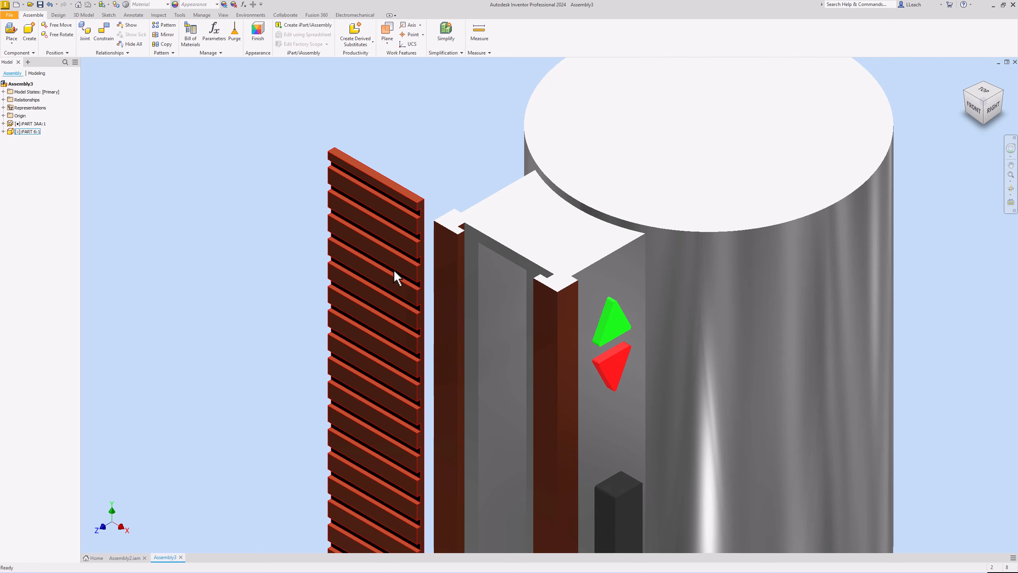
Move PART 6 away from the frame and mate its narrow side face to the inner side wall of the frame's slot at 0 mm offset.
left_click_drag(393, 270, 261, 169)
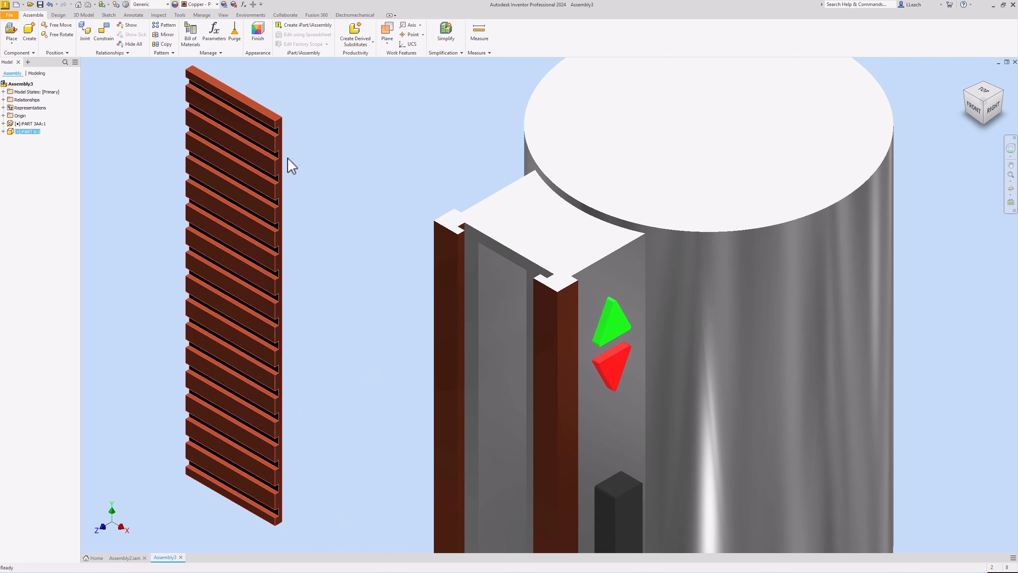
left_click(106, 38)
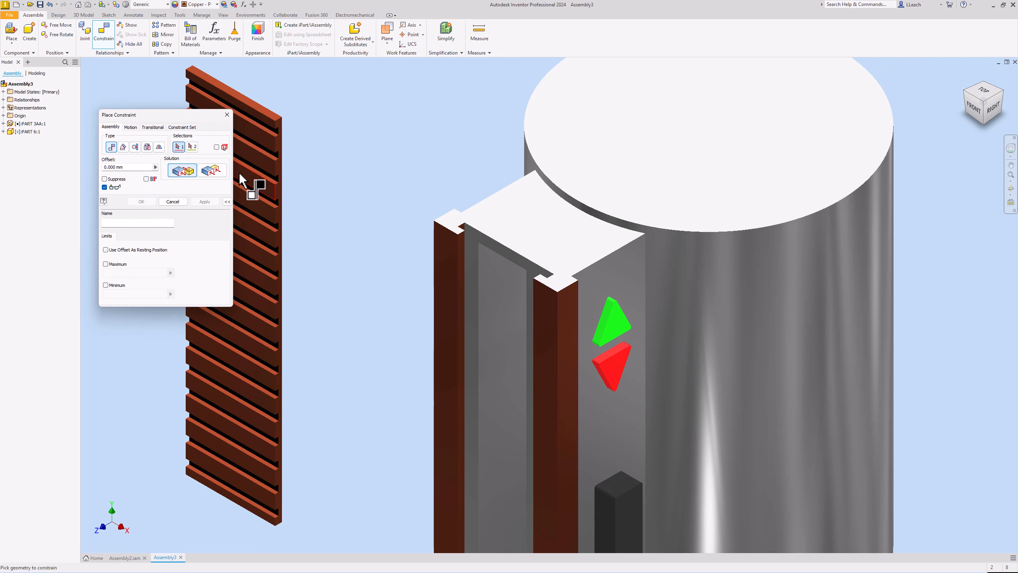
scroll(282, 129, "up", 3)
scroll(282, 129, "down", 5)
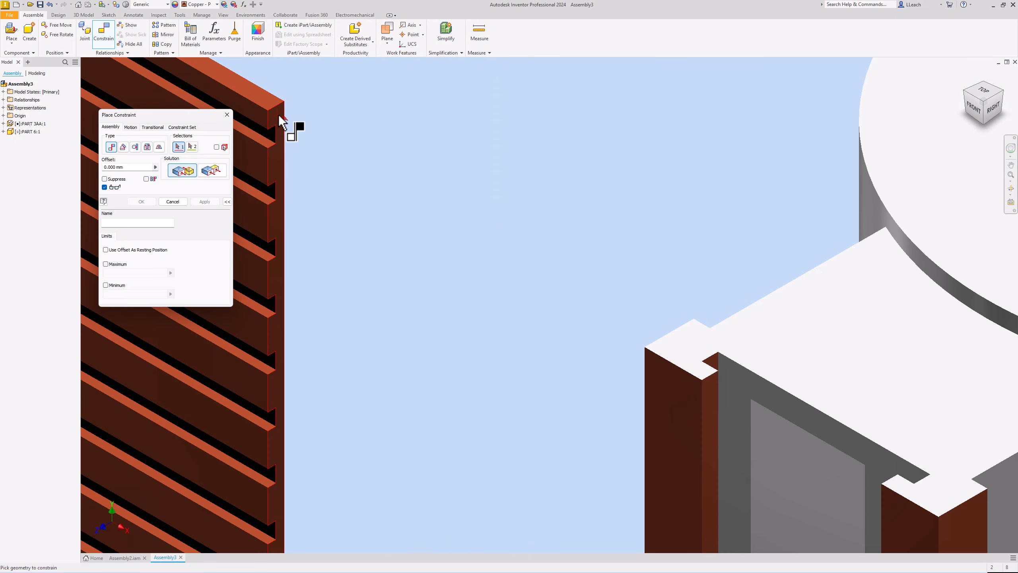
left_click(279, 114)
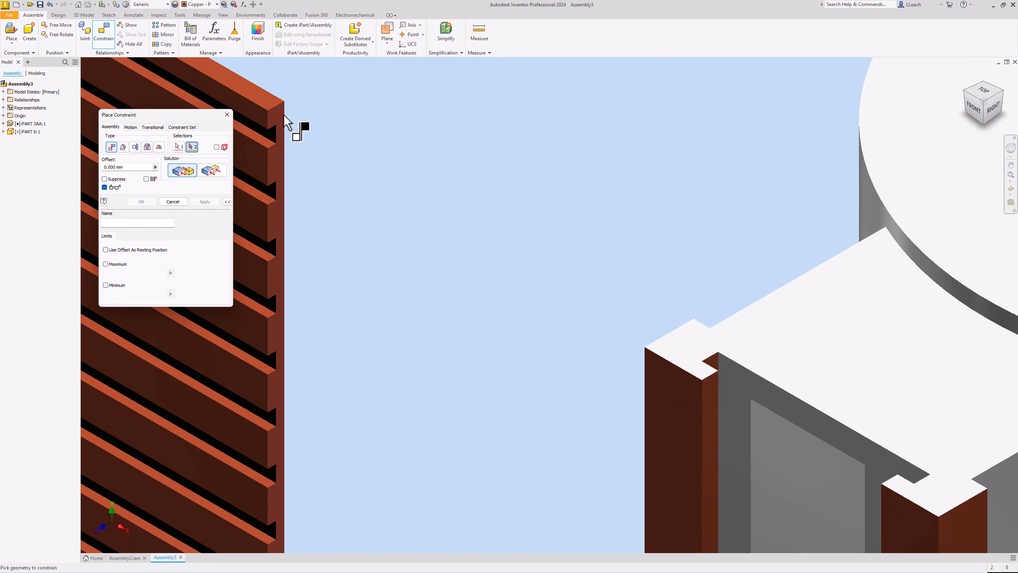
scroll(427, 226, "up", 3)
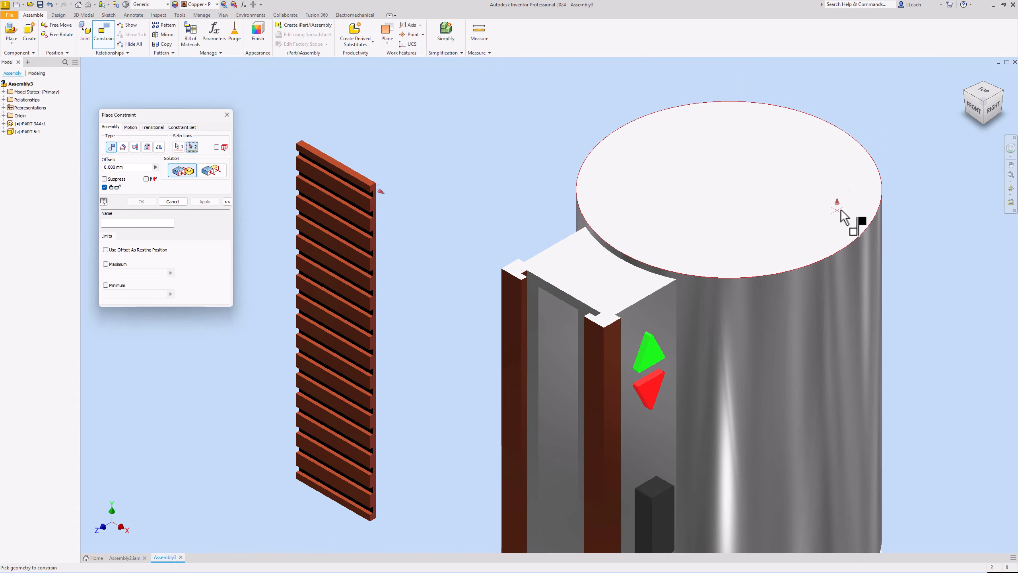
left_click(966, 104)
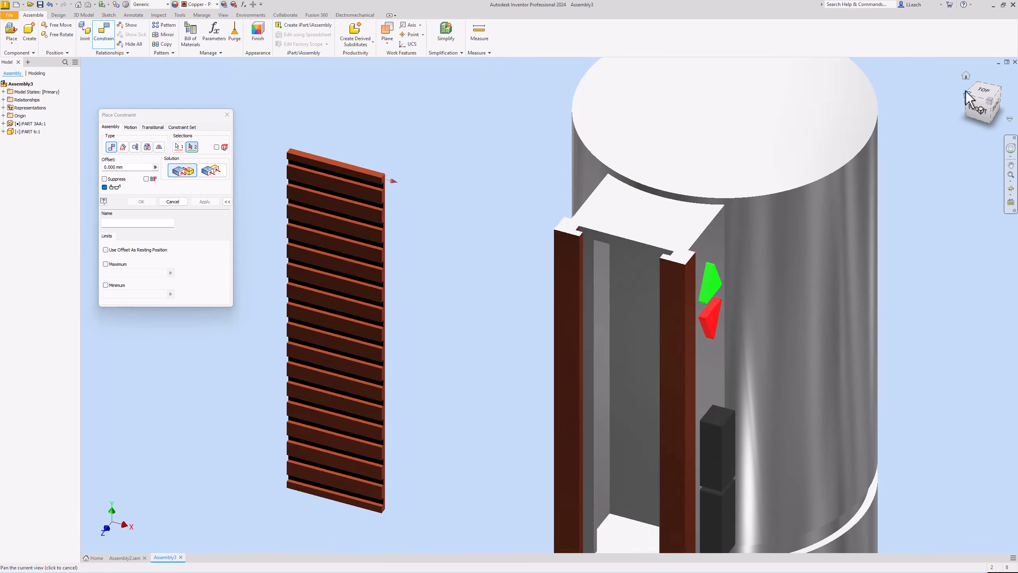
middle_click_drag(623, 325, 578, 514)
scroll(561, 204, "up", 1)
scroll(554, 197, "down", 8)
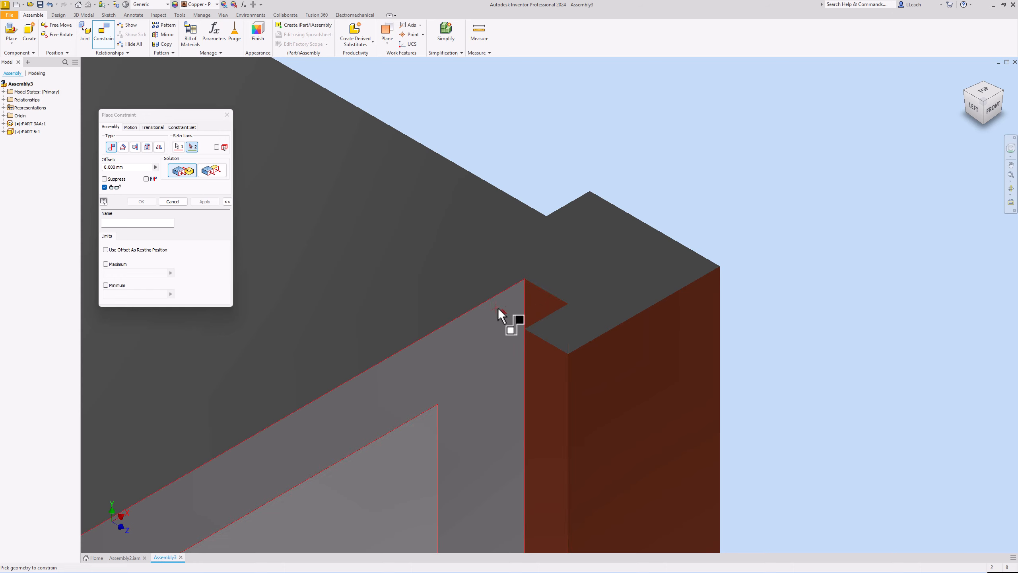
left_click(538, 302)
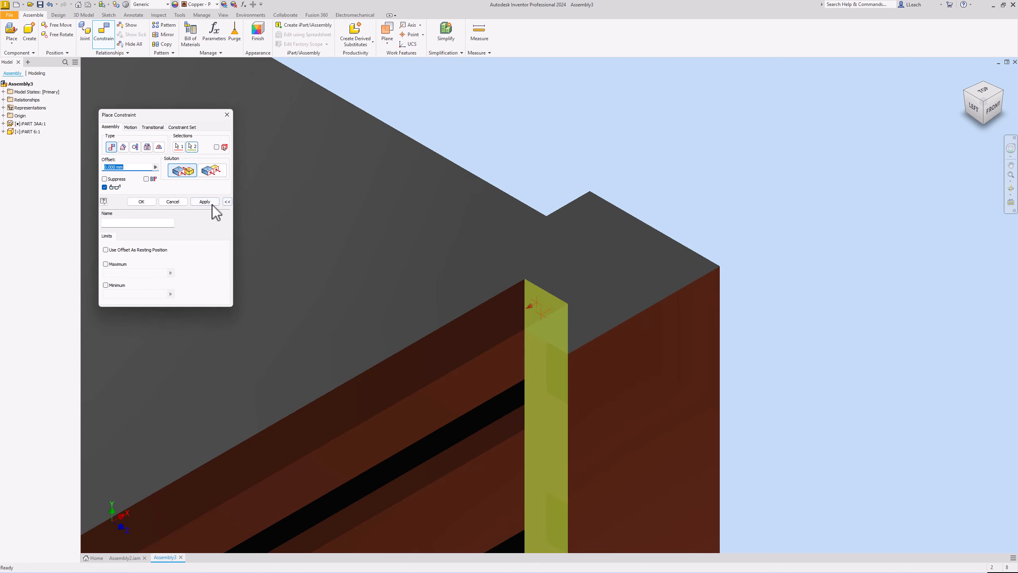
left_click(213, 202)
left_click(231, 116)
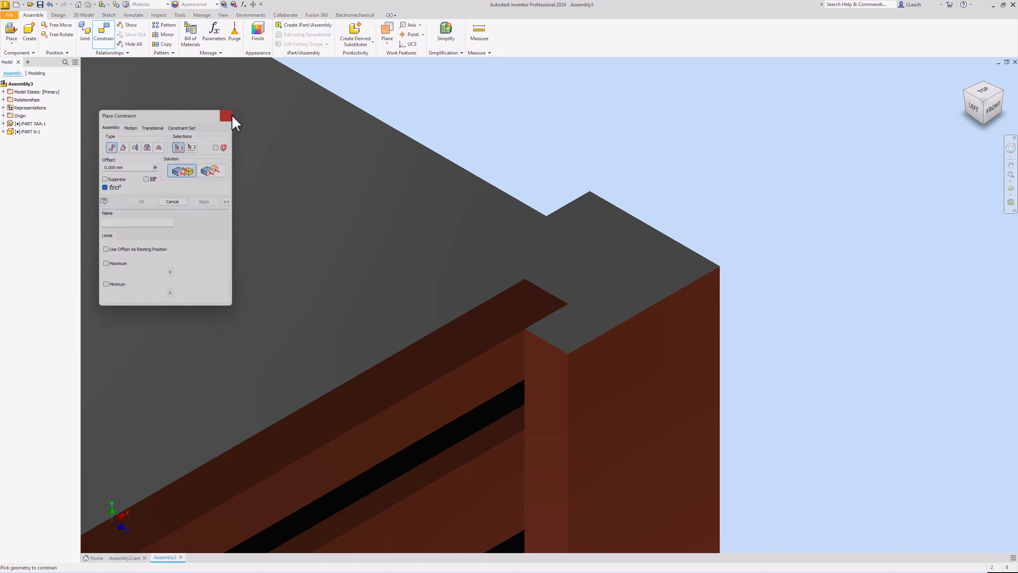
Save the assembly of PART 3AA and PART 6 as SUBASSEMBLY 2 in the LUKE LIGHTSABER folder, and close it.
scroll(519, 186, "down", 5)
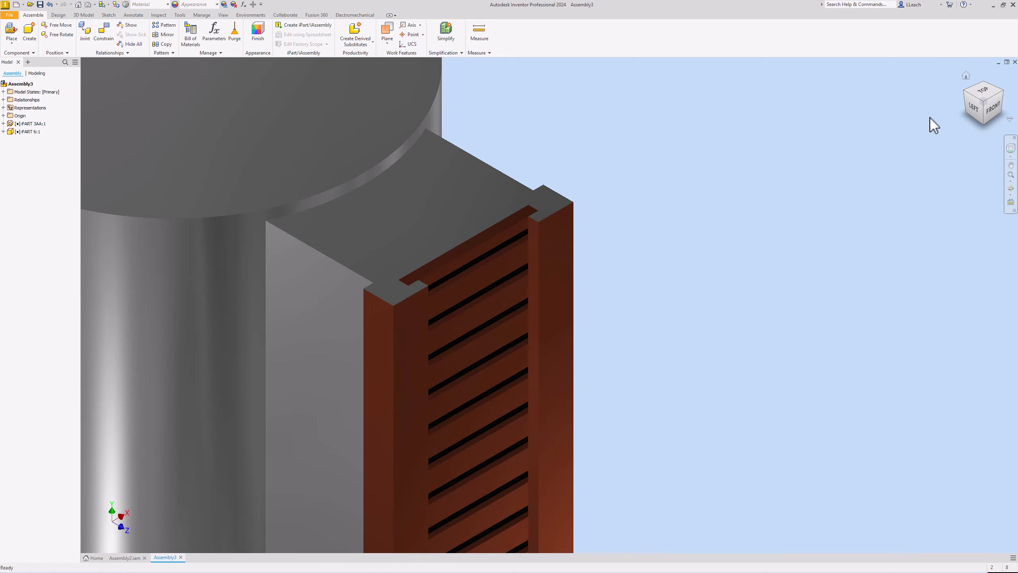
left_click(964, 78)
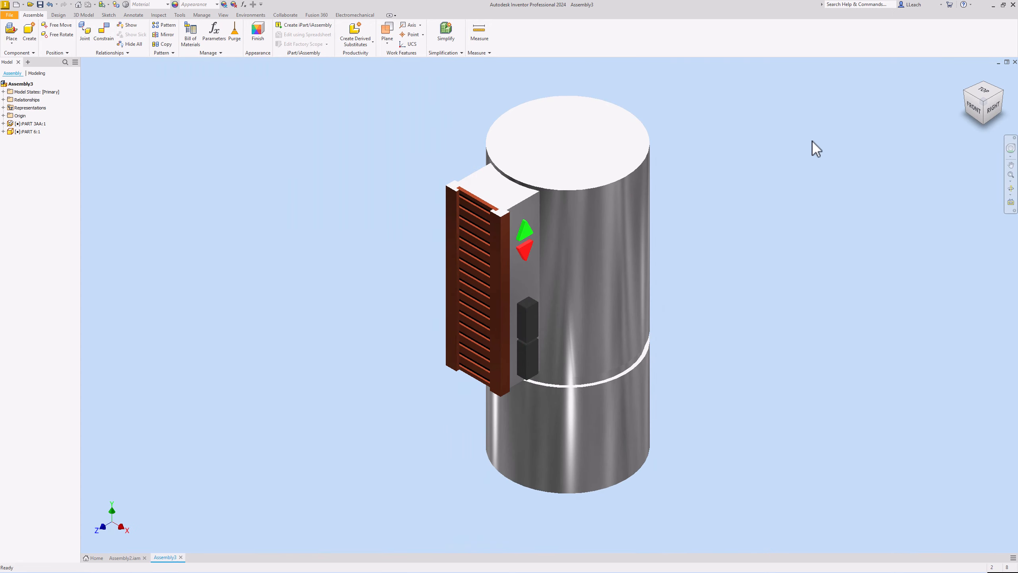
left_click_drag(564, 232, 505, 273)
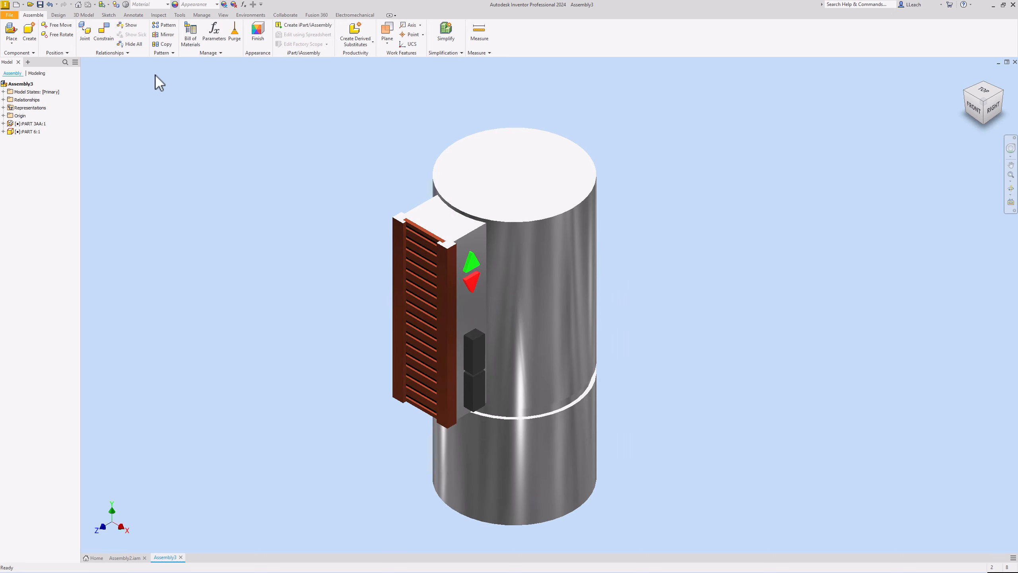
left_click(10, 15)
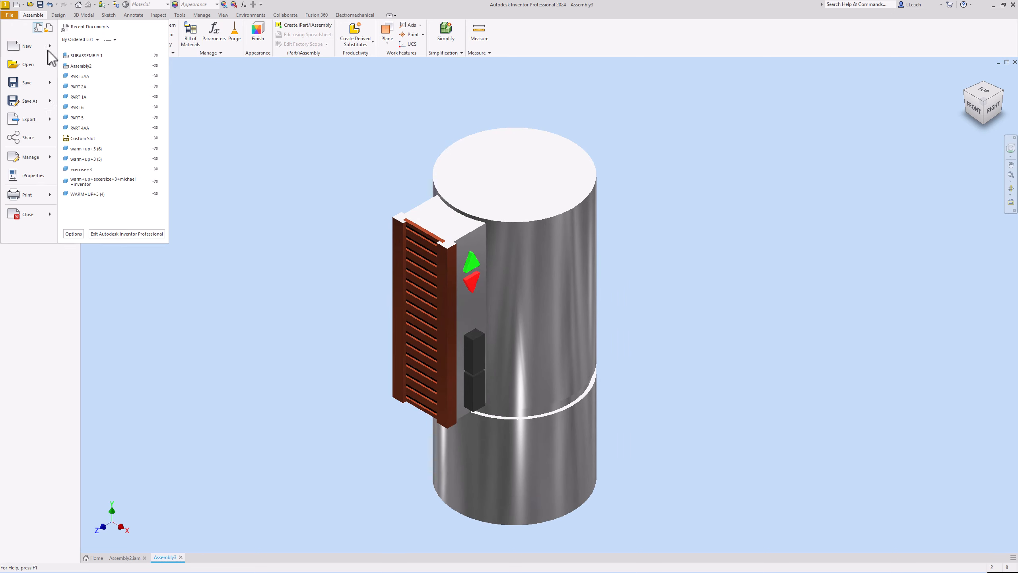
left_click(32, 87)
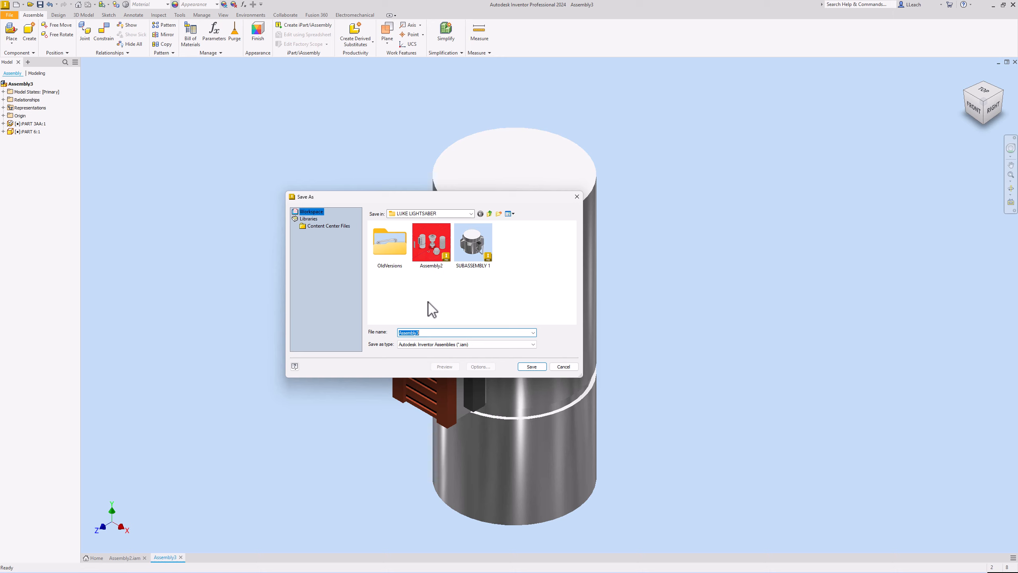
type("SUBASSEMBLY")
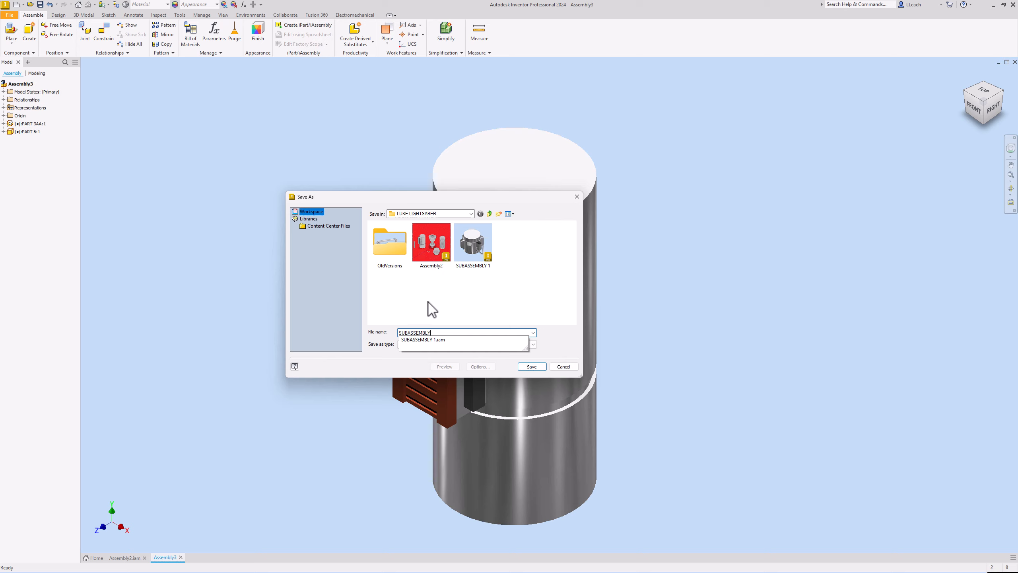
type("2")
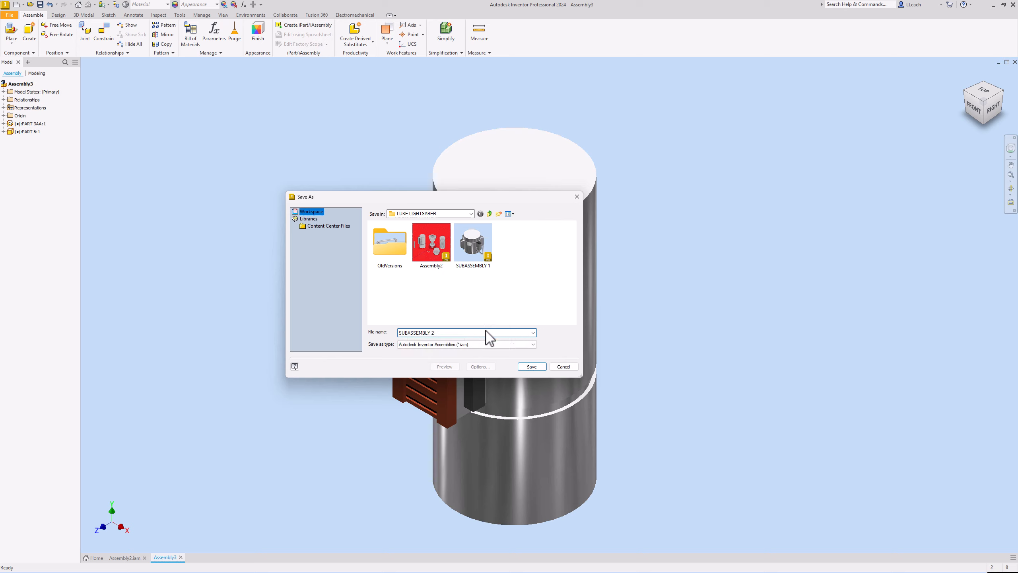
left_click(532, 367)
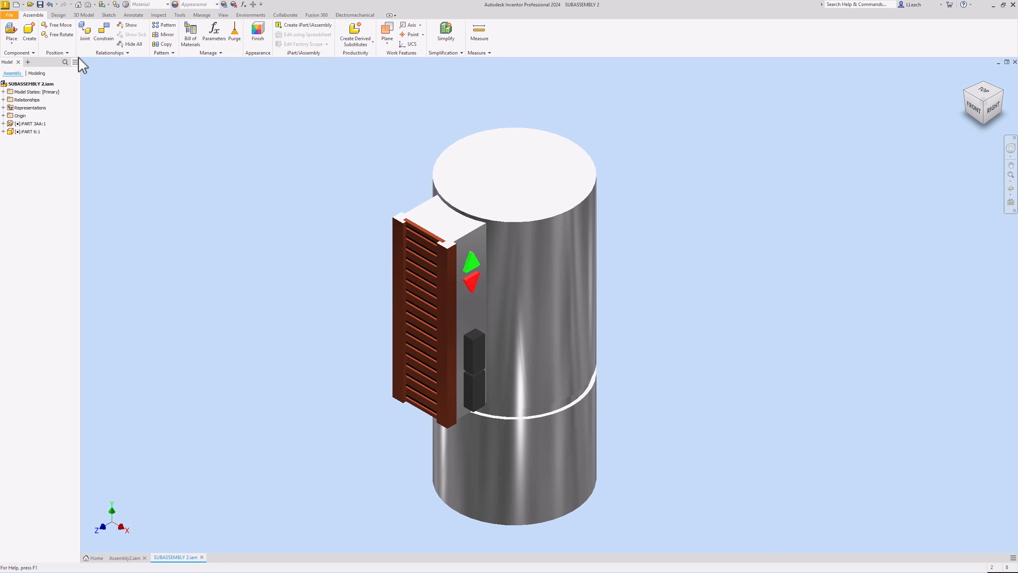
left_click(9, 15)
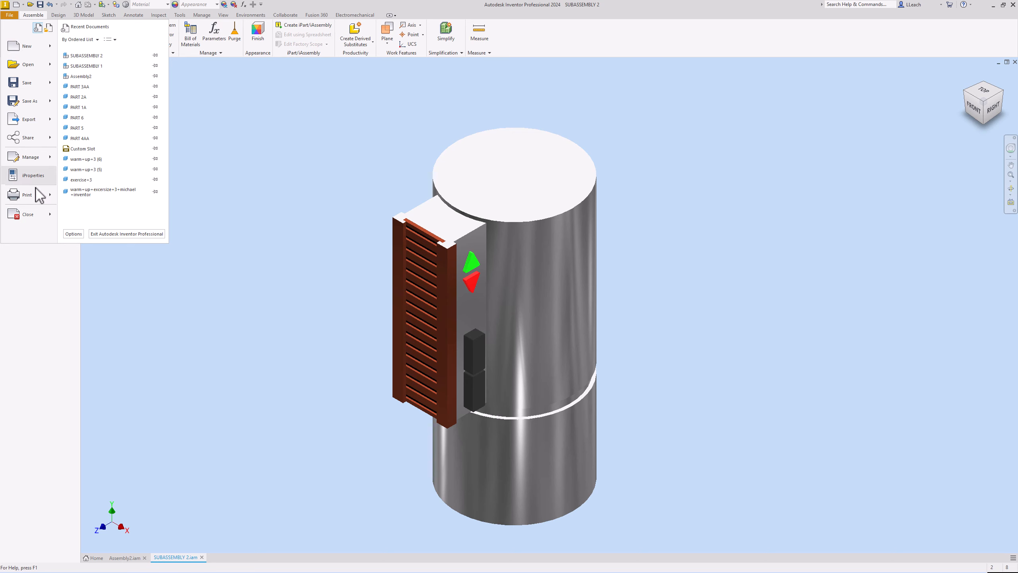
left_click(28, 217)
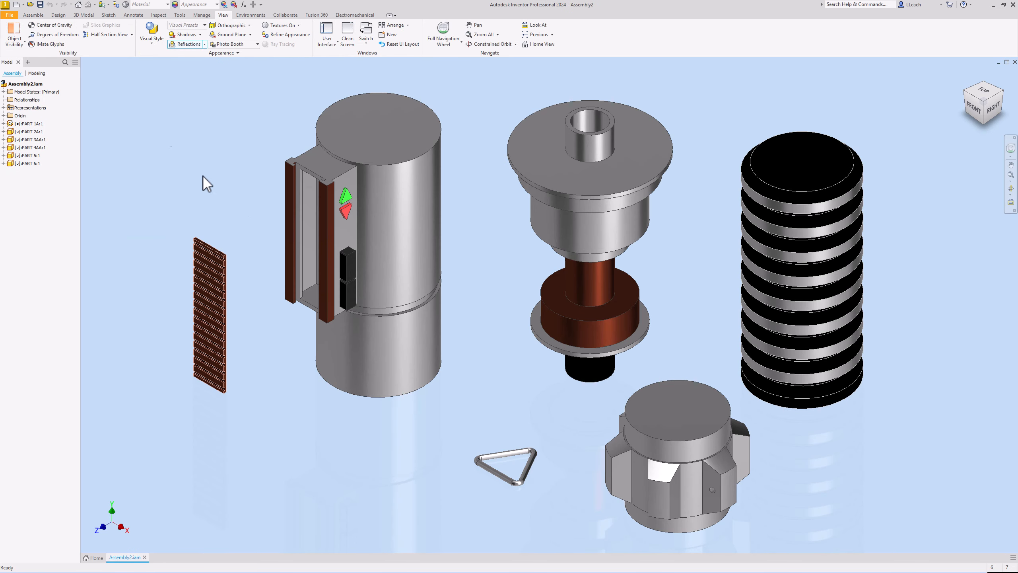
Create a new assembly file from the Metric template Standard (mm).iam.
left_click(9, 14)
left_click(27, 47)
left_click(320, 230)
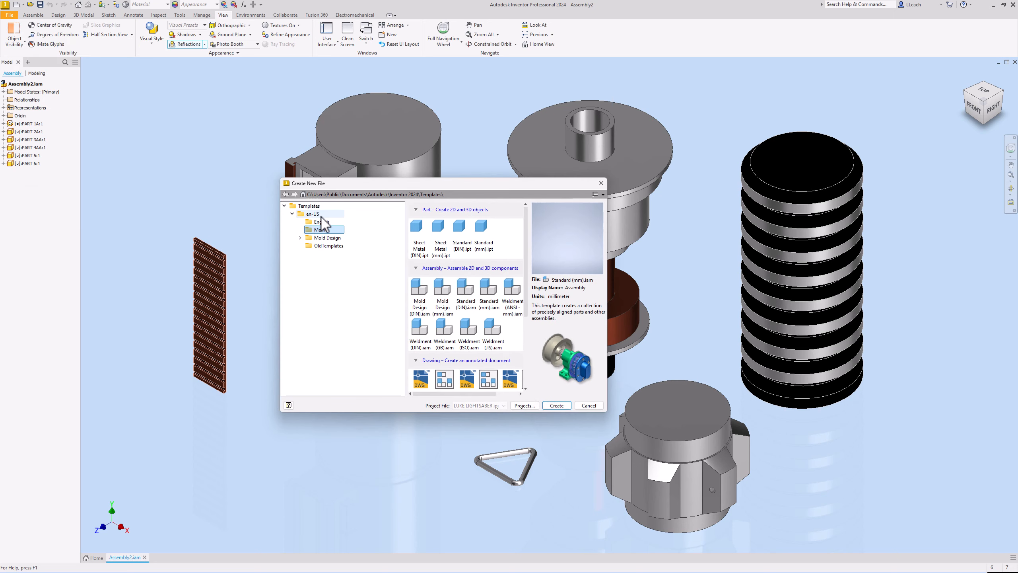
left_click(489, 291)
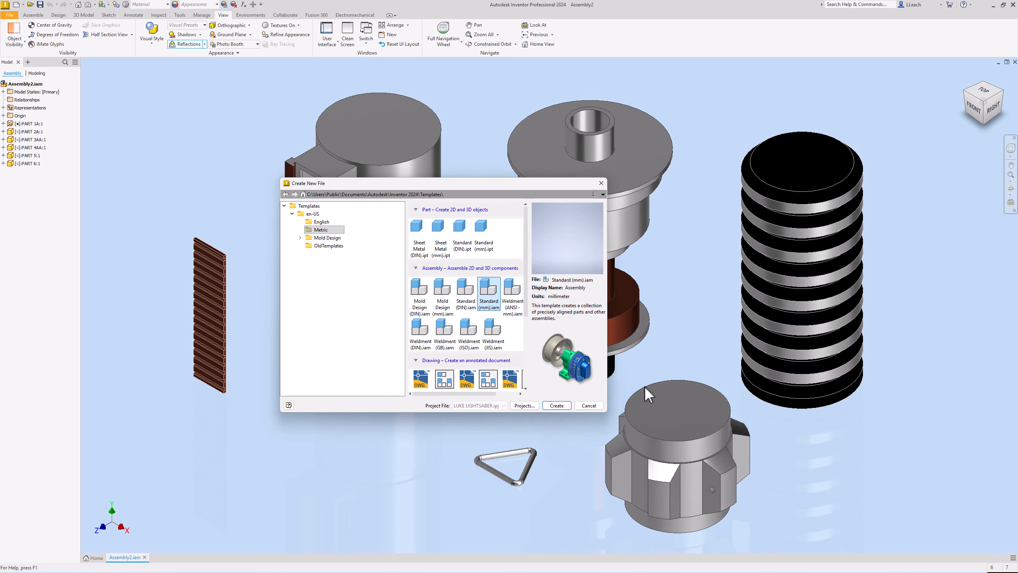
left_click(556, 405)
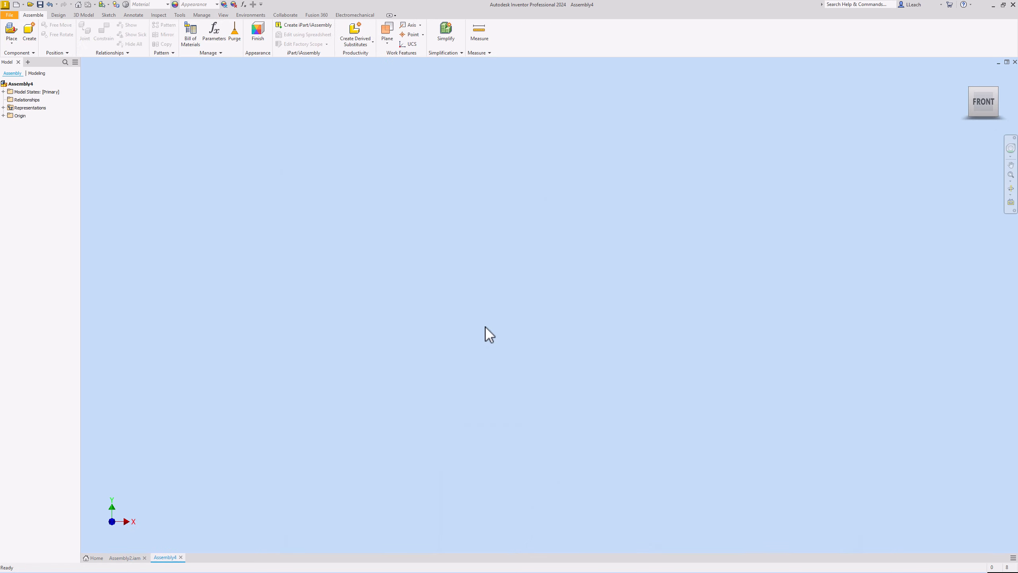
Place one SUBASSEMBLY 1 grounded at the origin of the new assembly, shown in the home view.
left_click(11, 30)
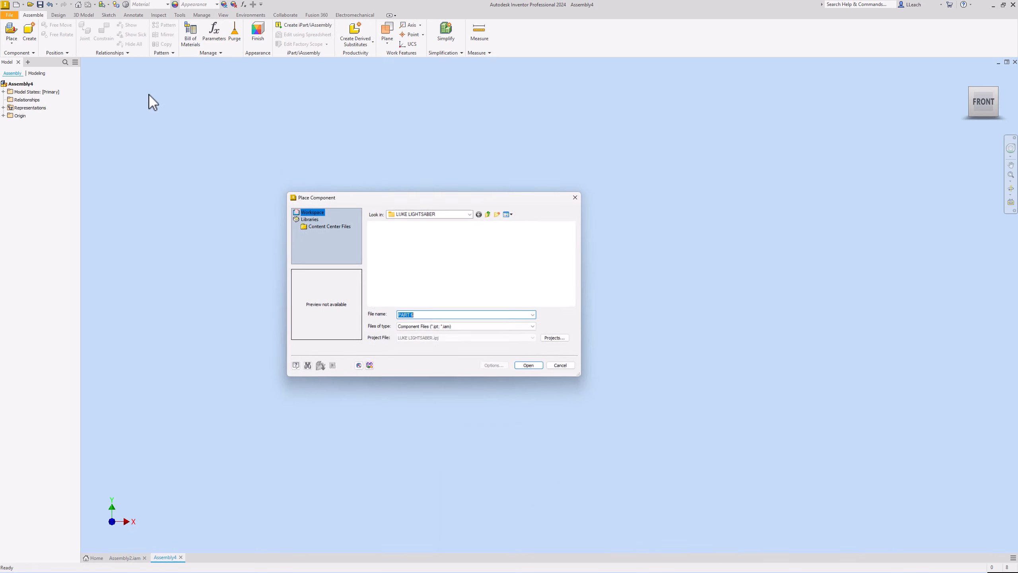
scroll(505, 273, "down", 1)
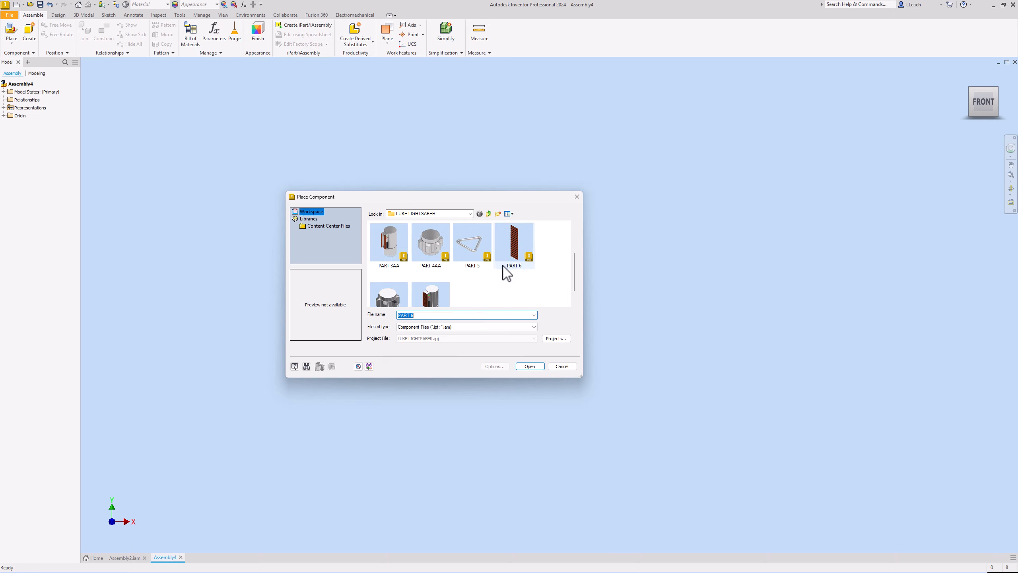
scroll(506, 273, "down", 1)
left_click(401, 293)
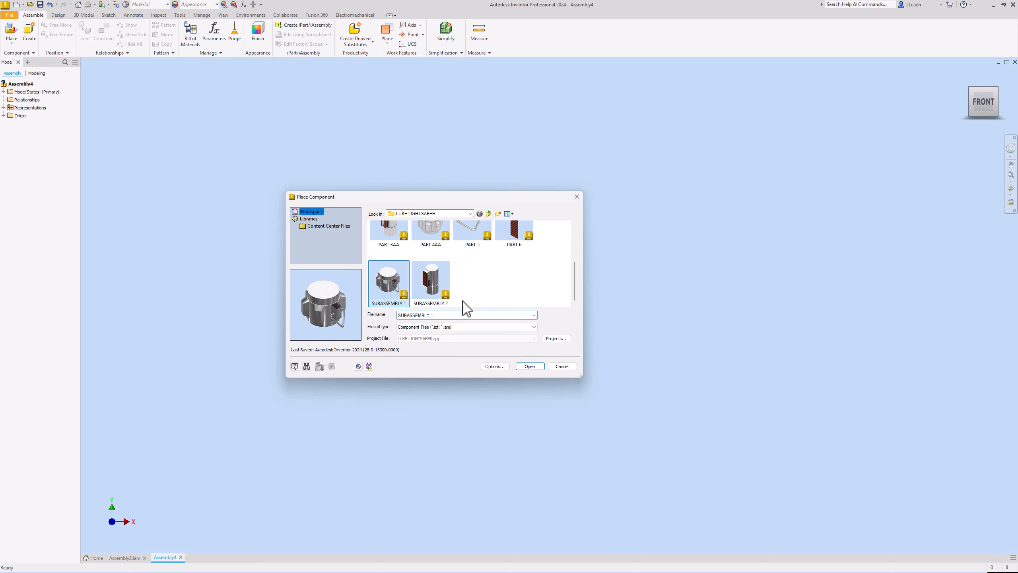
left_click(526, 365)
right_click(496, 289)
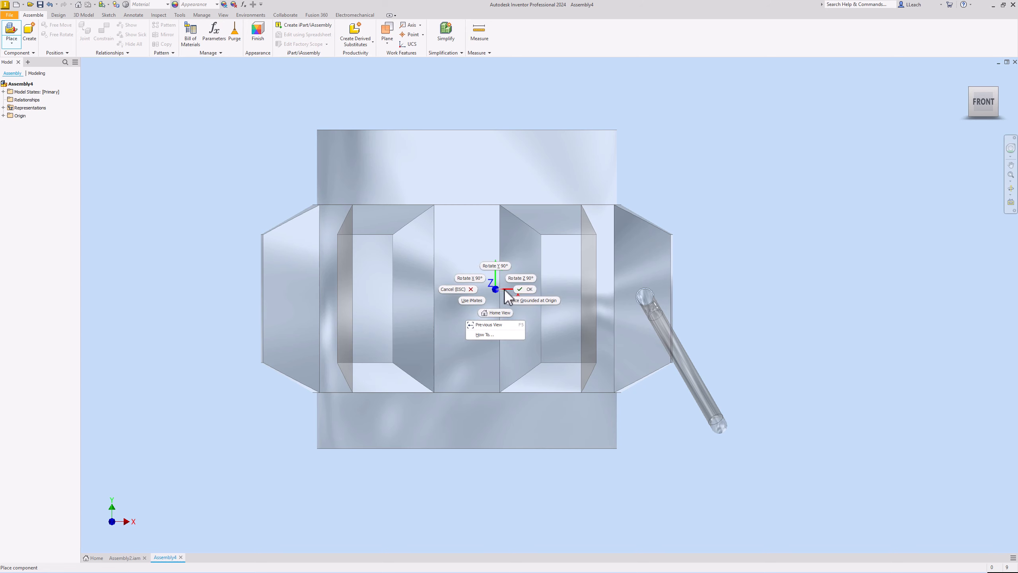
left_click(551, 301)
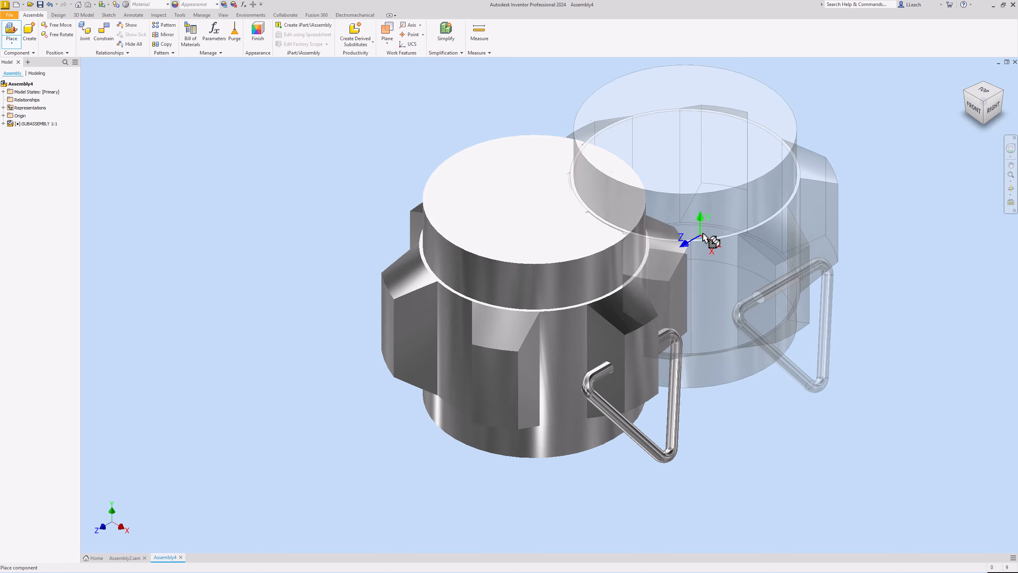
right_click(736, 218)
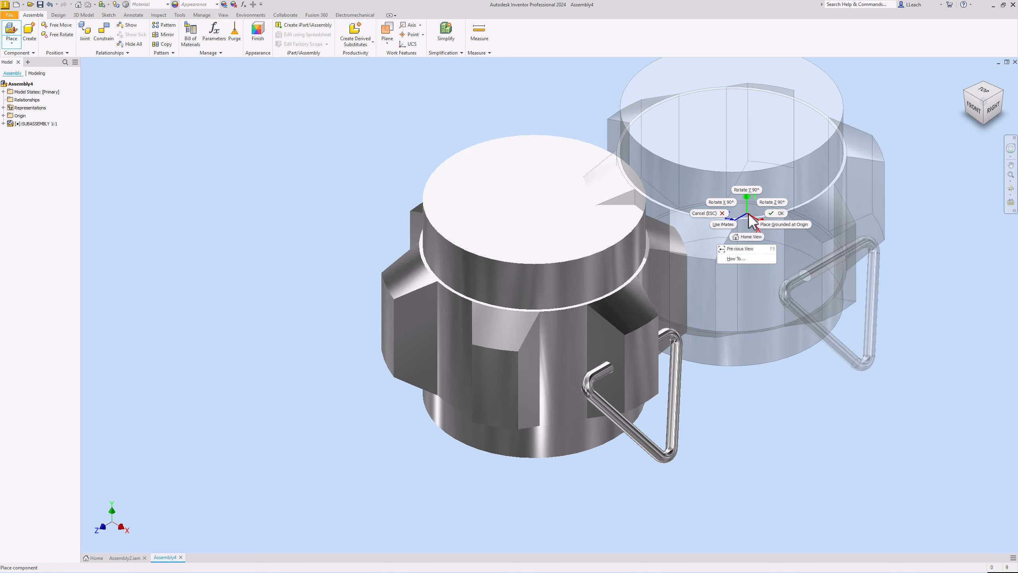
left_click(781, 213)
left_click_drag(740, 216, 653, 243)
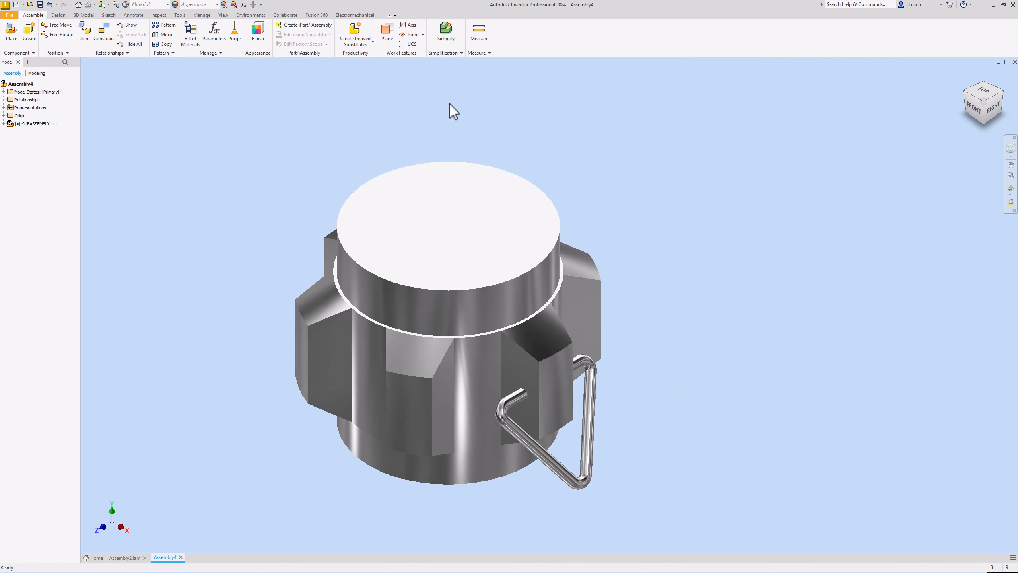
Set the assembly's visual style to Shaded with Edges.
left_click(223, 15)
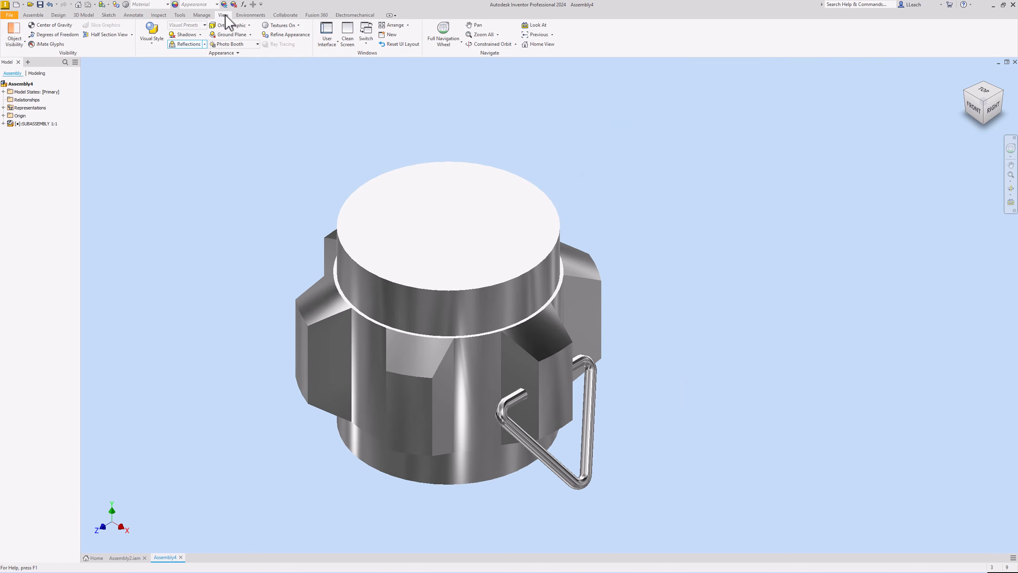
left_click(152, 40)
left_click(171, 93)
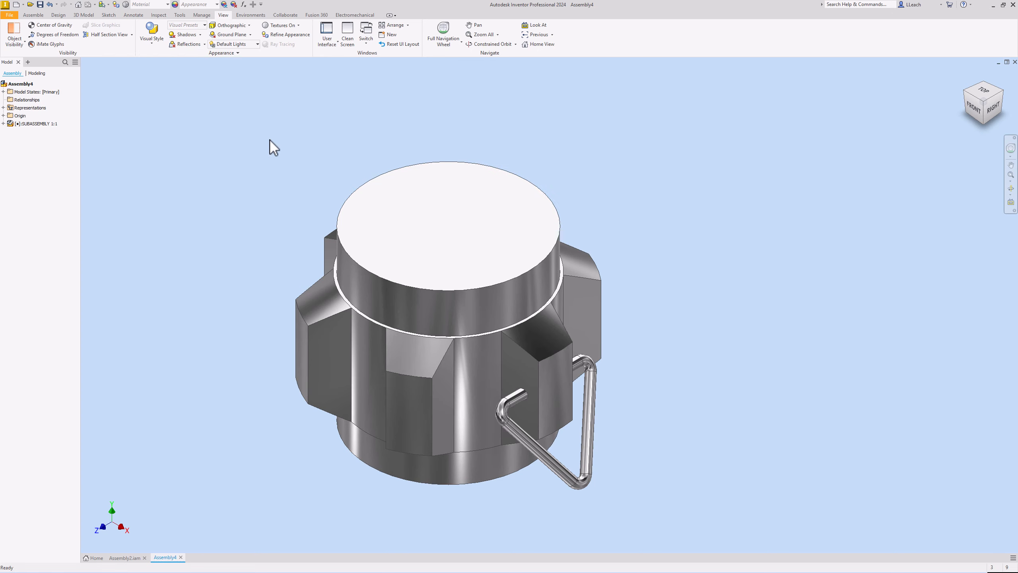
mouse_move(465, 189)
left_mouse_down()
mouse_move(496, 194)
mouse_move(473, 196)
left_mouse_up()
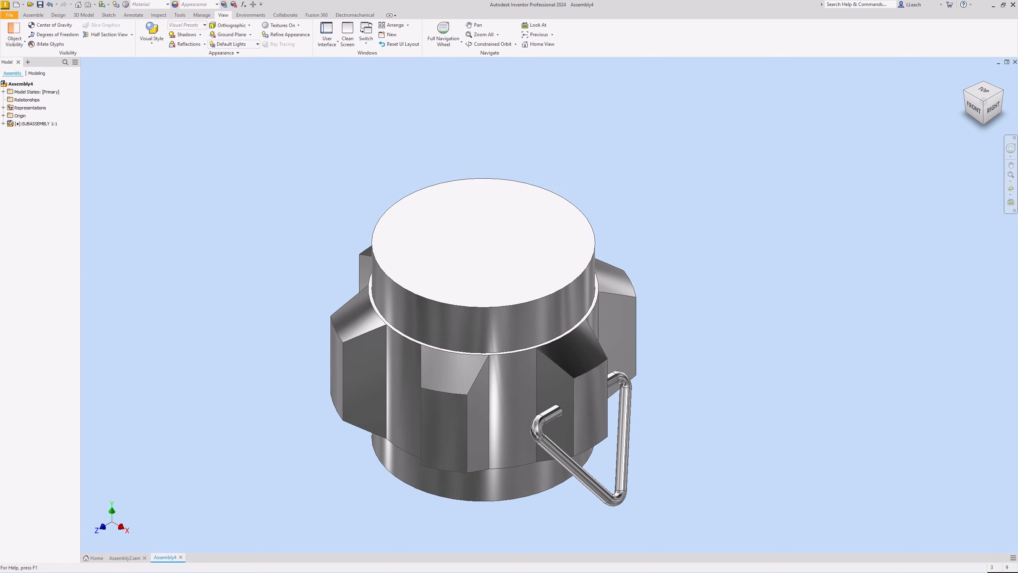
Place one SUBASSEMBLY 2 in free space beside the grounded SUBASSEMBLY 1, without adding a second copy.
left_click(33, 15)
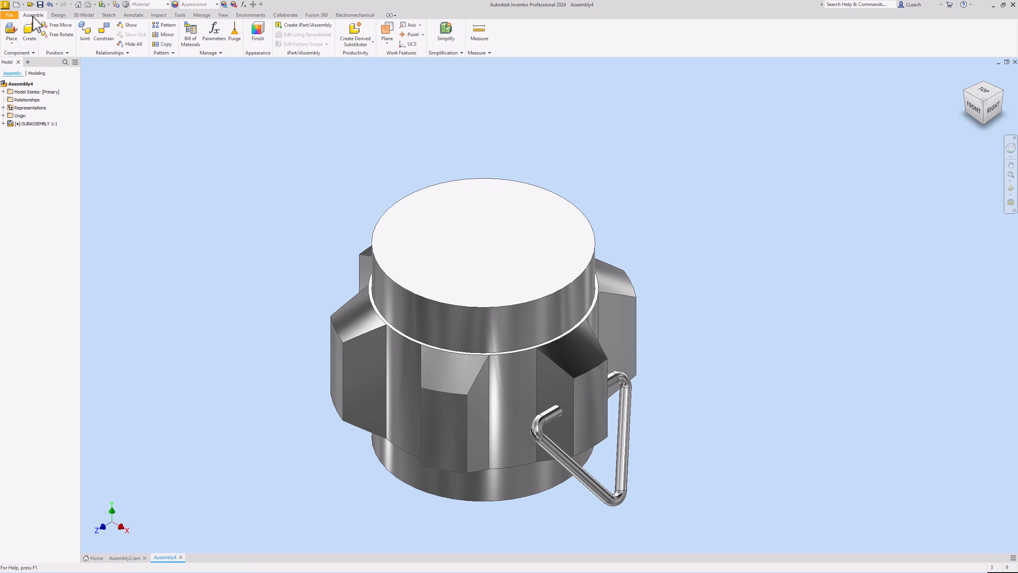
left_click(11, 32)
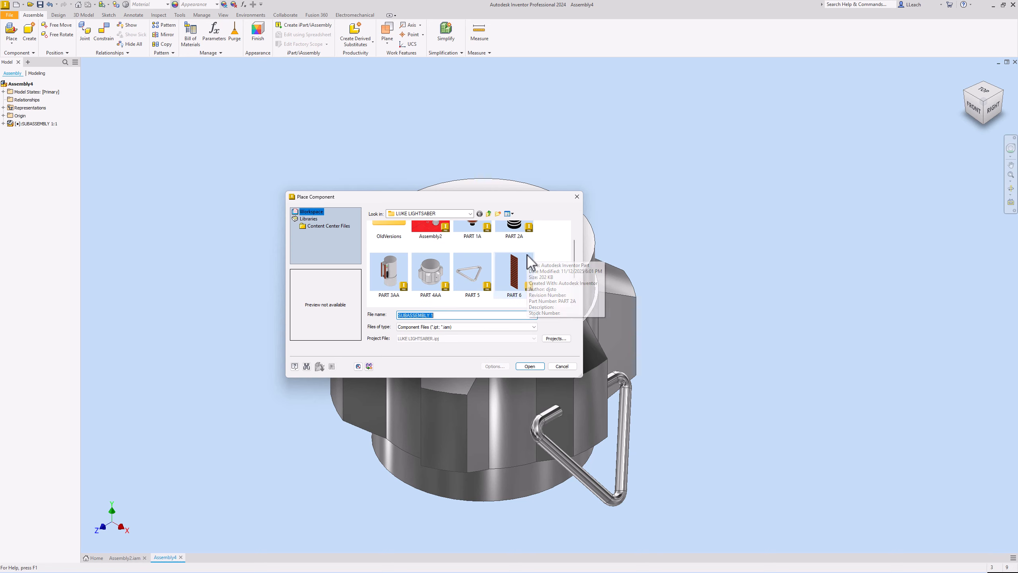
scroll(530, 263, "down", 2)
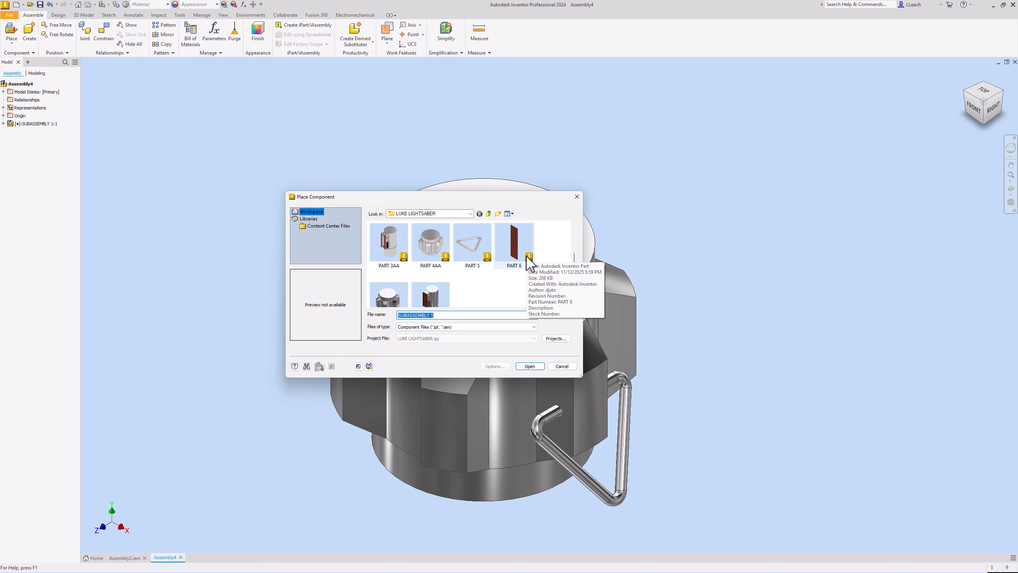
scroll(527, 256, "down", 1)
scroll(526, 256, "up", 1)
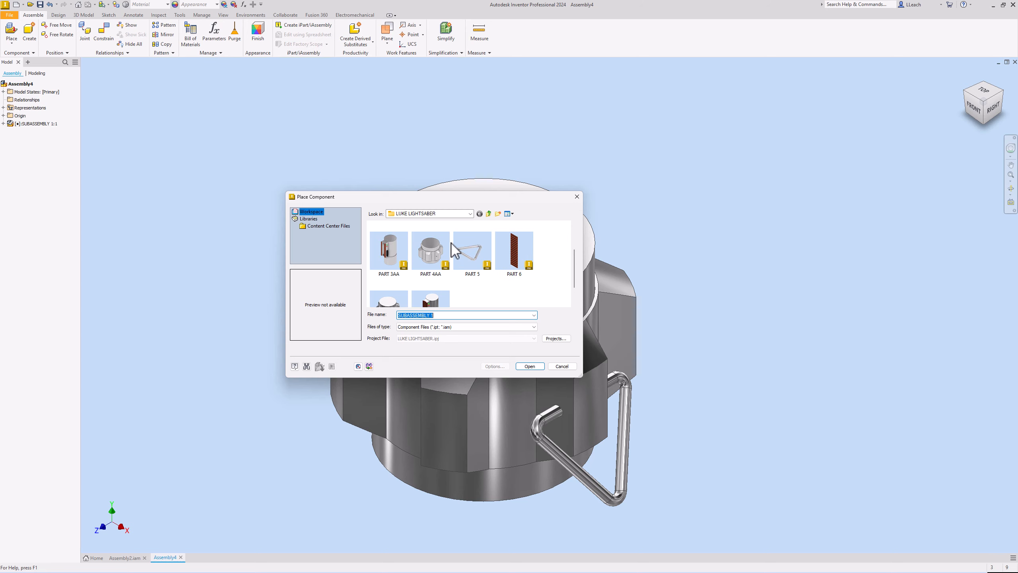
scroll(519, 260, "up", 1)
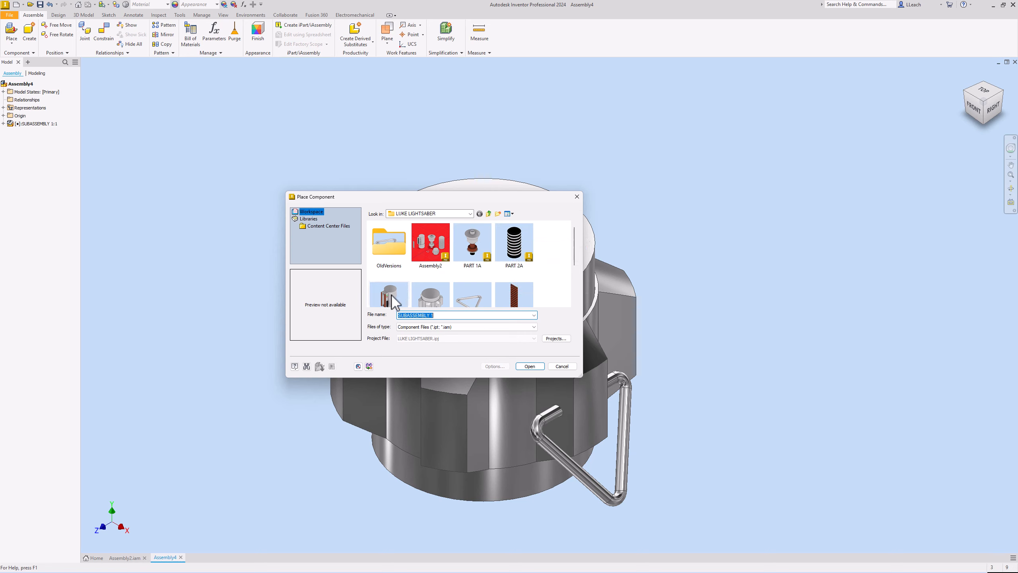
left_click(395, 303)
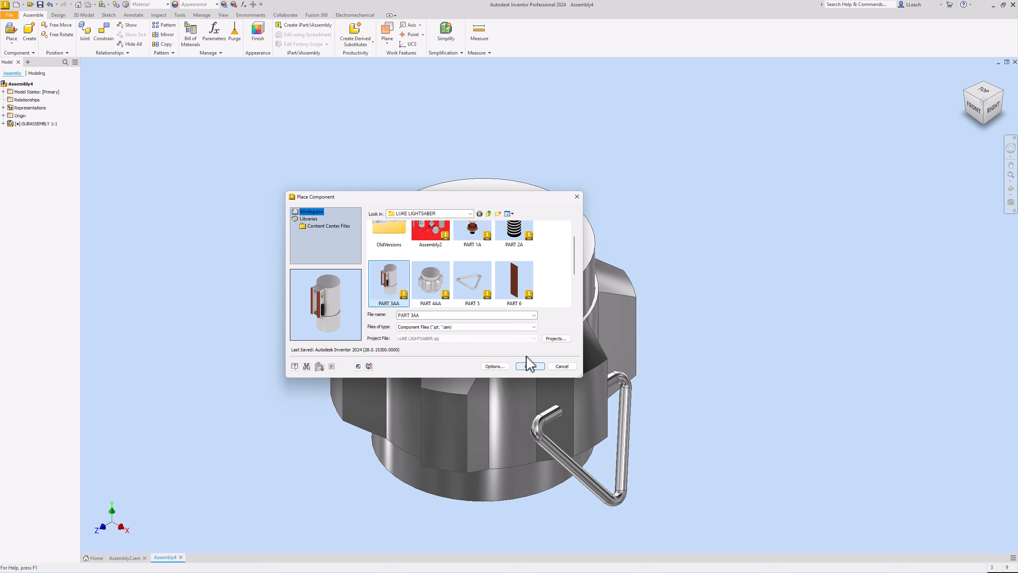
scroll(504, 279, "down", 2)
left_click(443, 288)
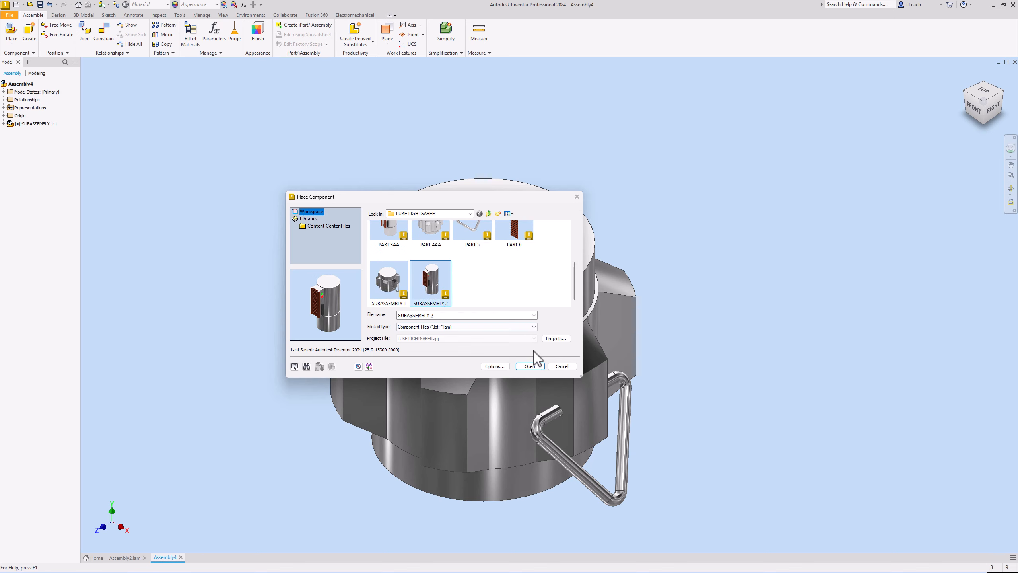
left_click(529, 367)
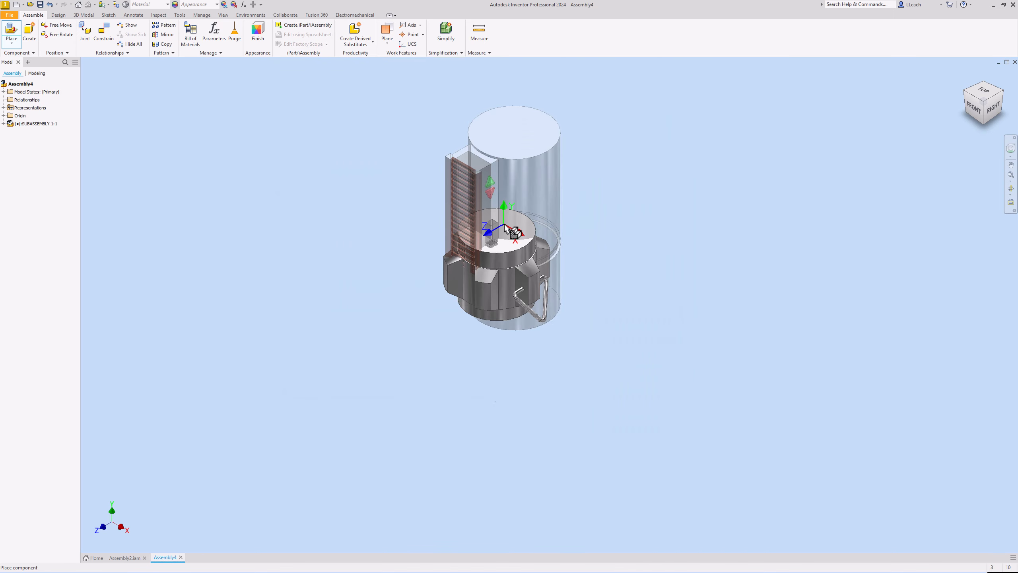
middle_click_drag(476, 244, 325, 340)
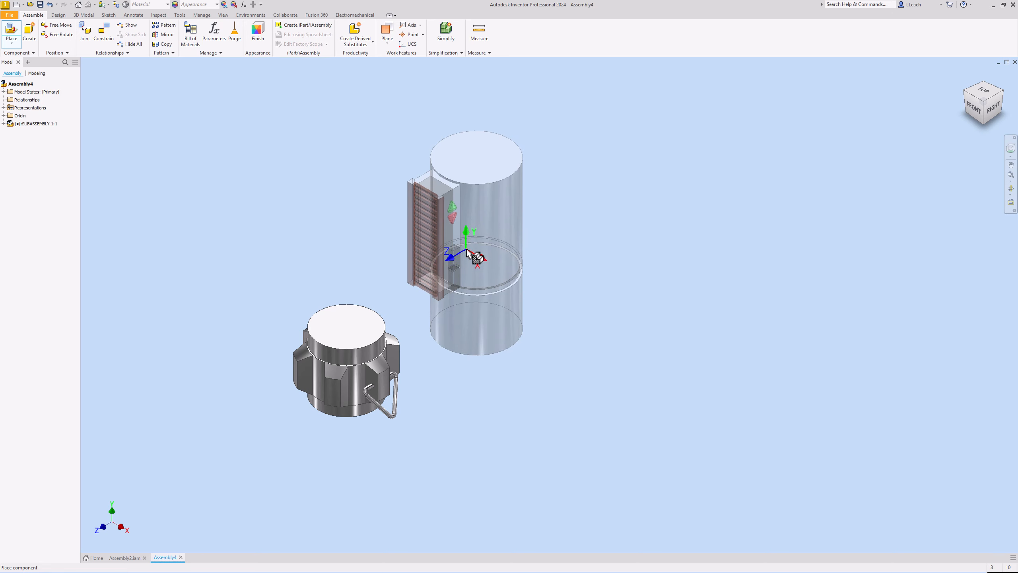
left_click(466, 250)
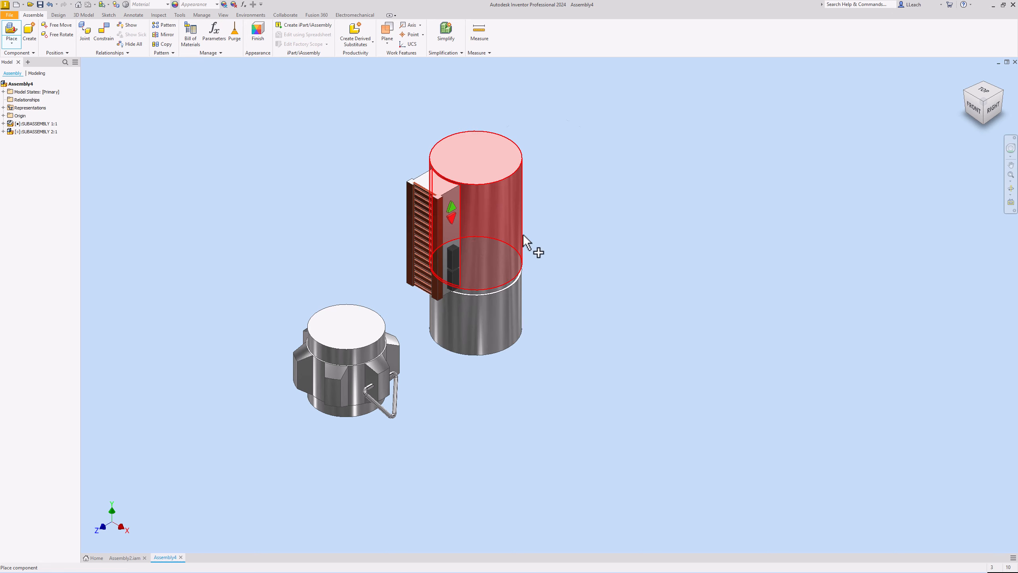
right_click(597, 244)
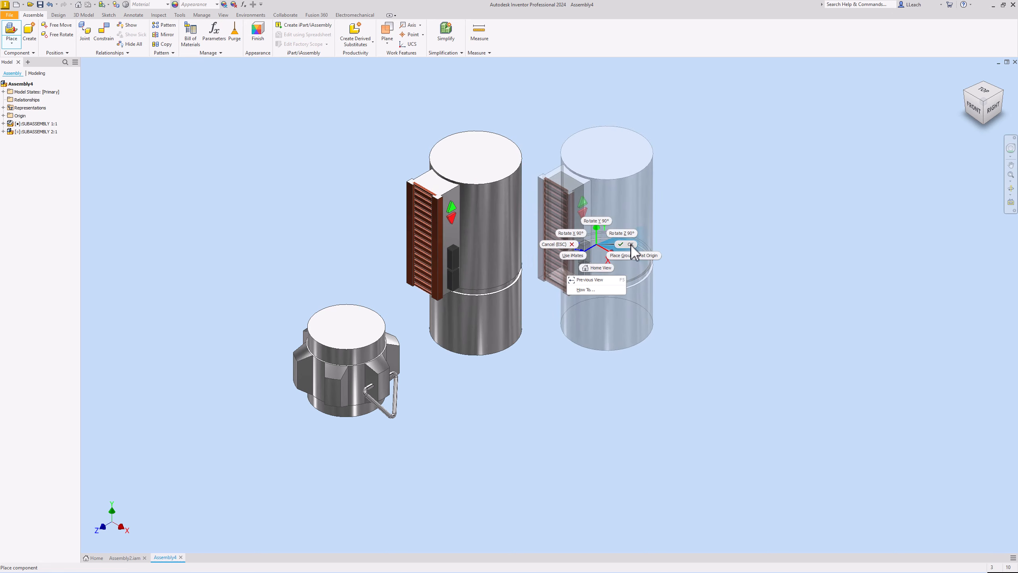
left_click(632, 245)
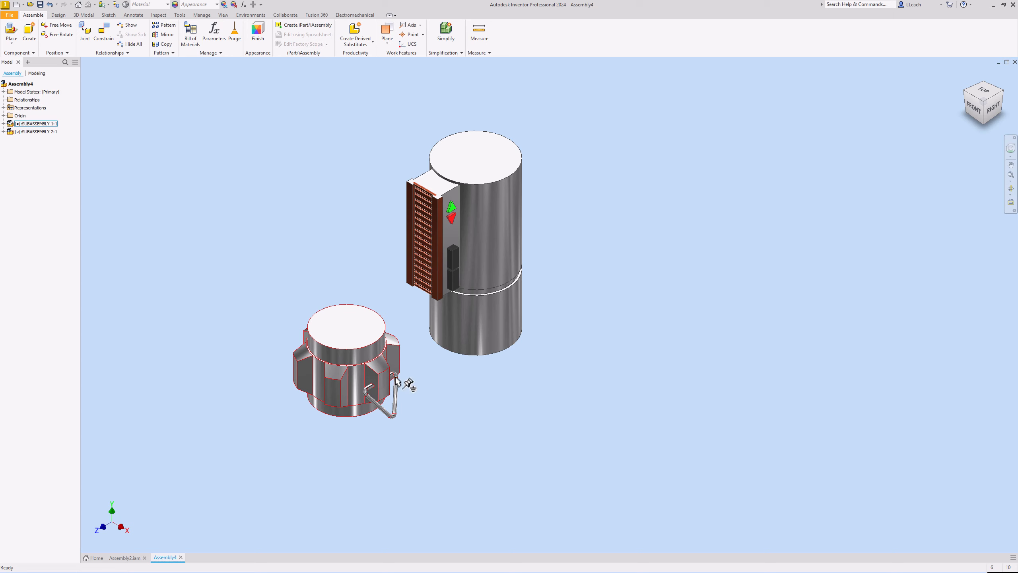
Mate the top face of SUBASSEMBLY 1 to the bottom face of SUBASSEMBLY 2 with a 0 mm offset.
left_click(408, 306)
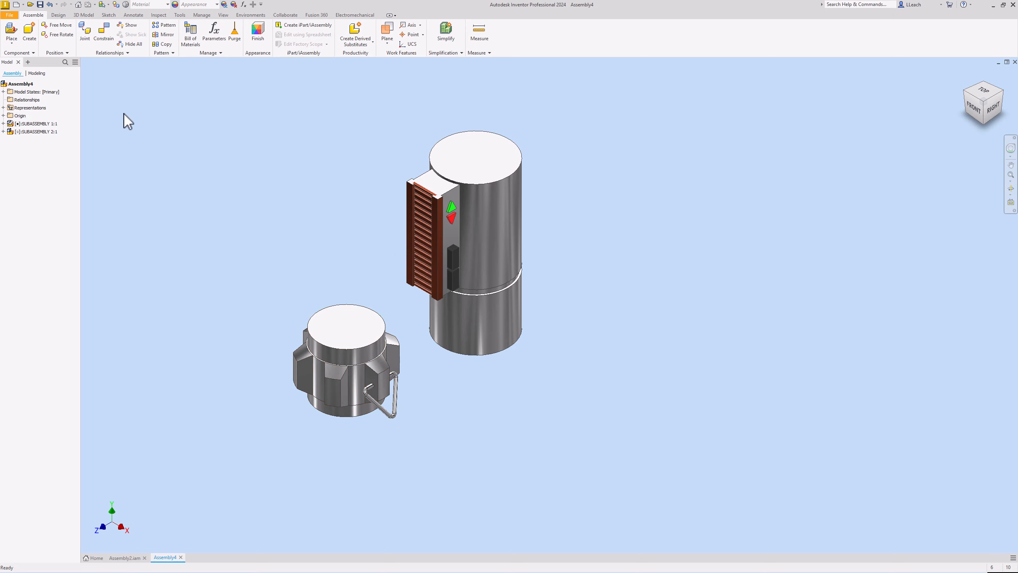
left_click(107, 40)
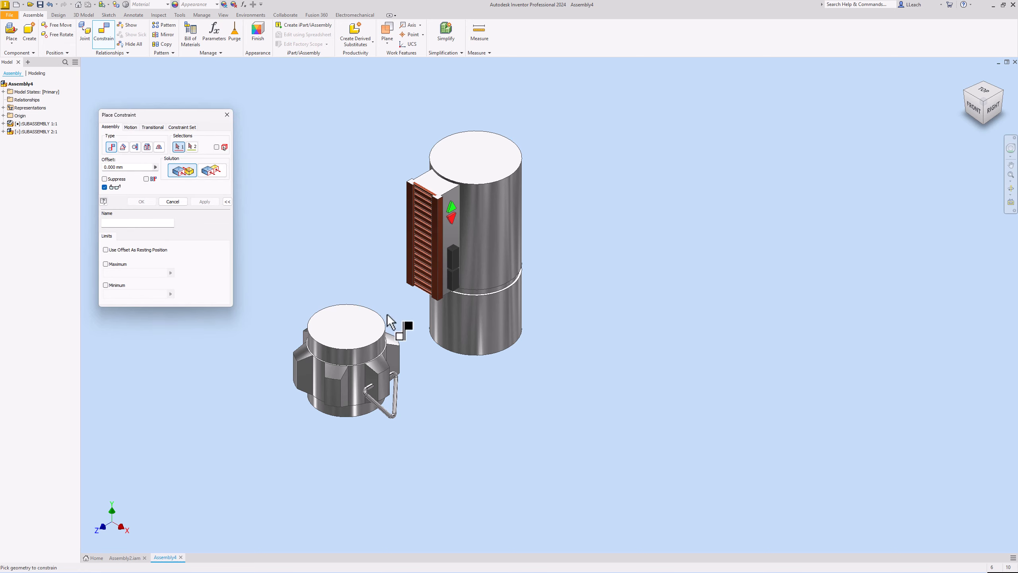
left_click(351, 325)
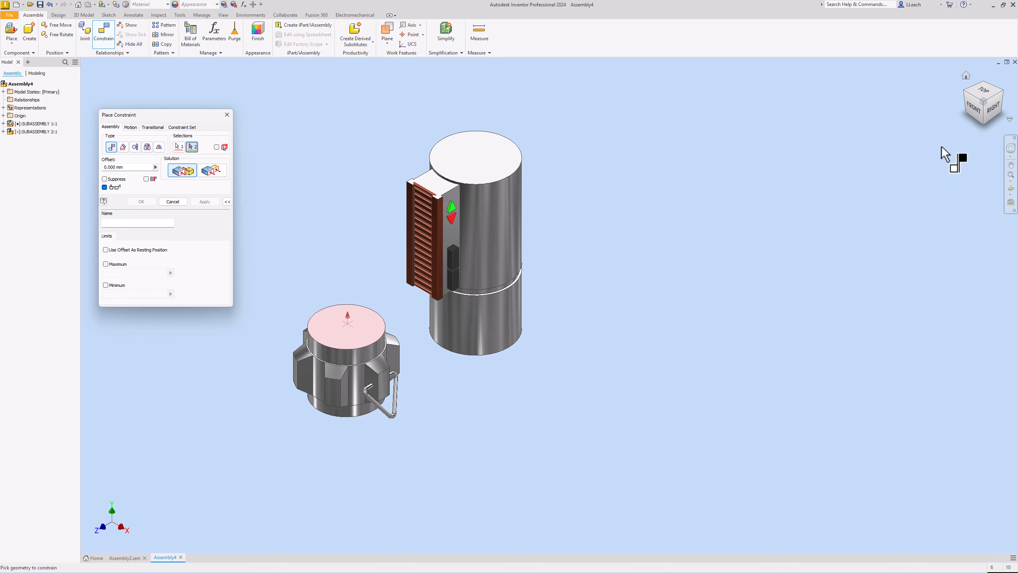
left_click(982, 127)
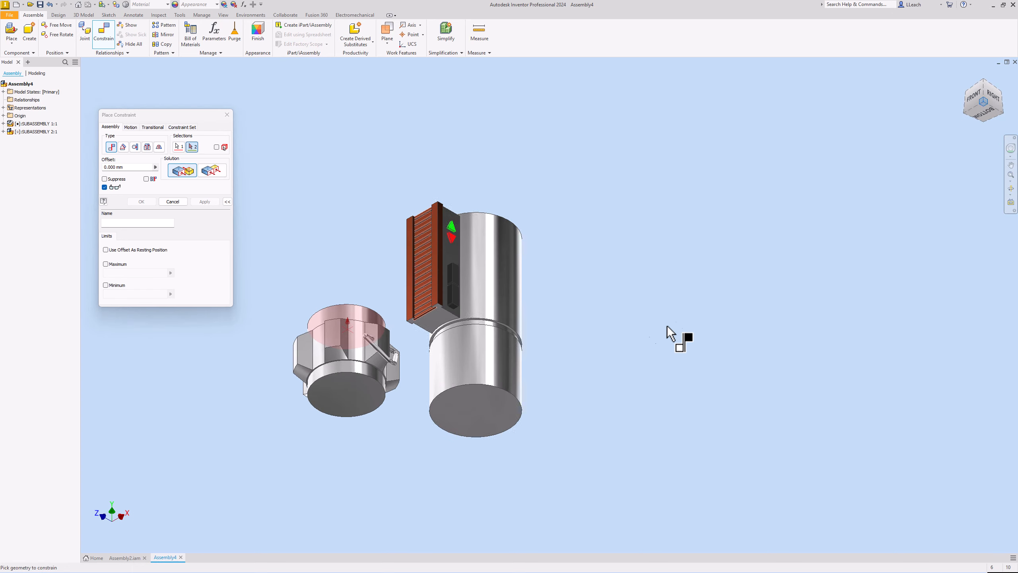
left_click(488, 407)
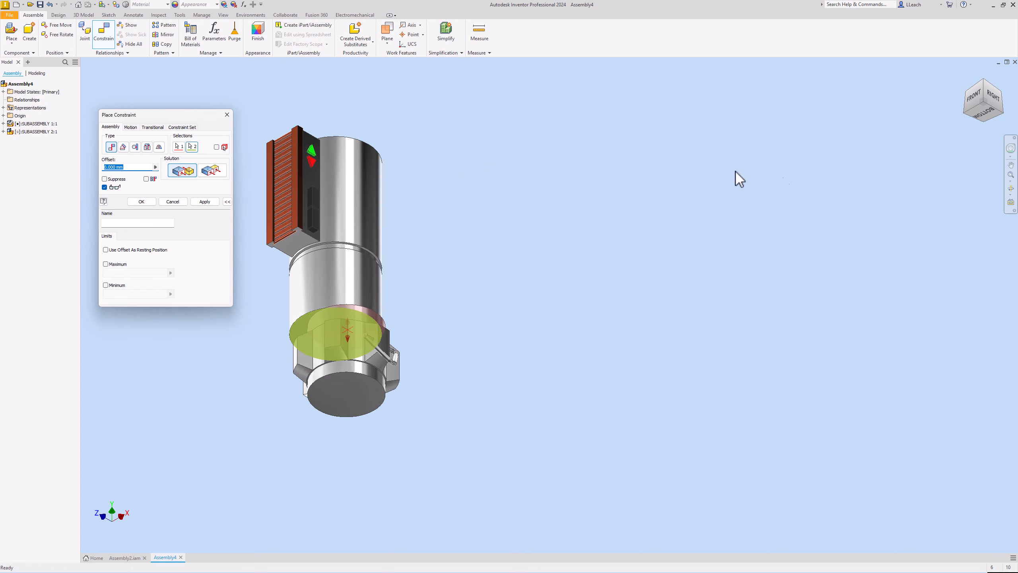
left_click(208, 203)
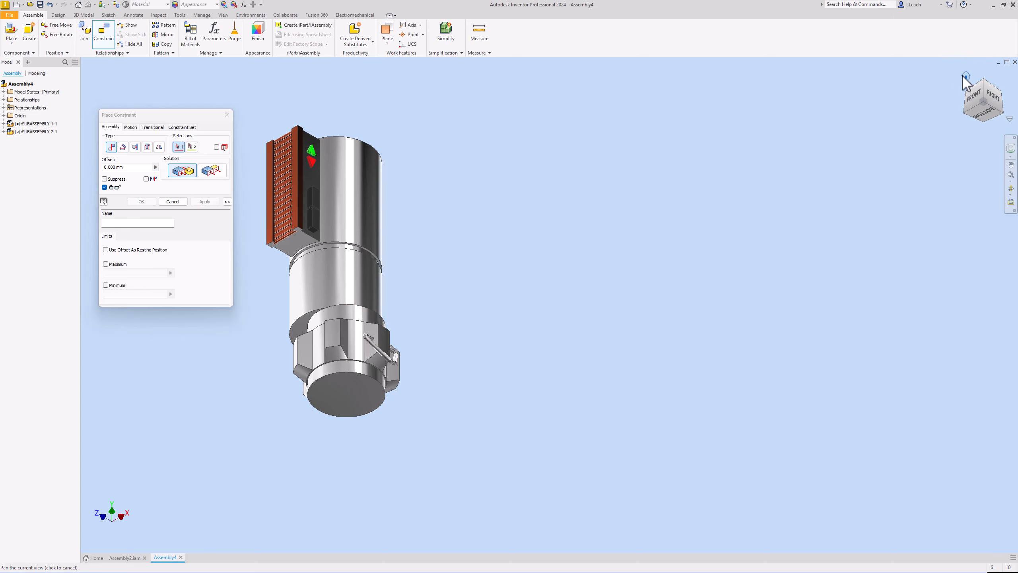
left_click(966, 75)
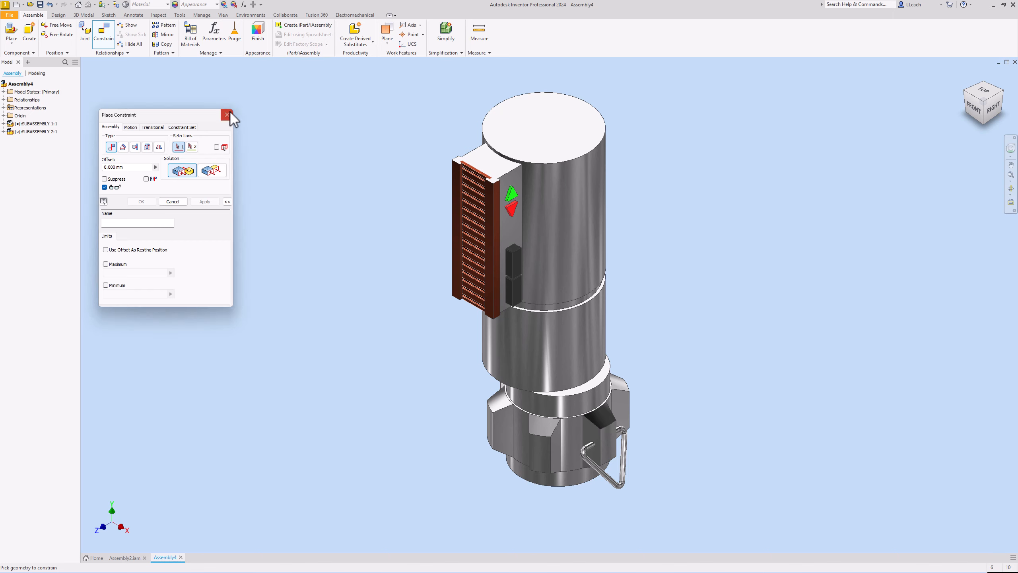
left_click(227, 114)
Move SUBASSEMBLY 2 aside and mate its cylinder axis to the central axis of SUBASSEMBLY 1 with a 0 mm offset.
left_click_drag(471, 227, 359, 206)
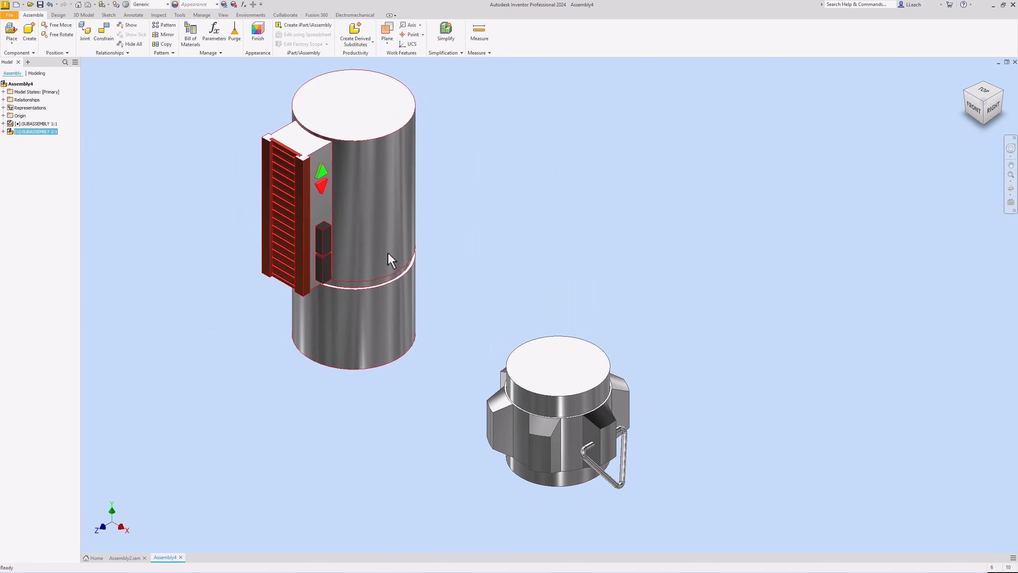
left_click(110, 35)
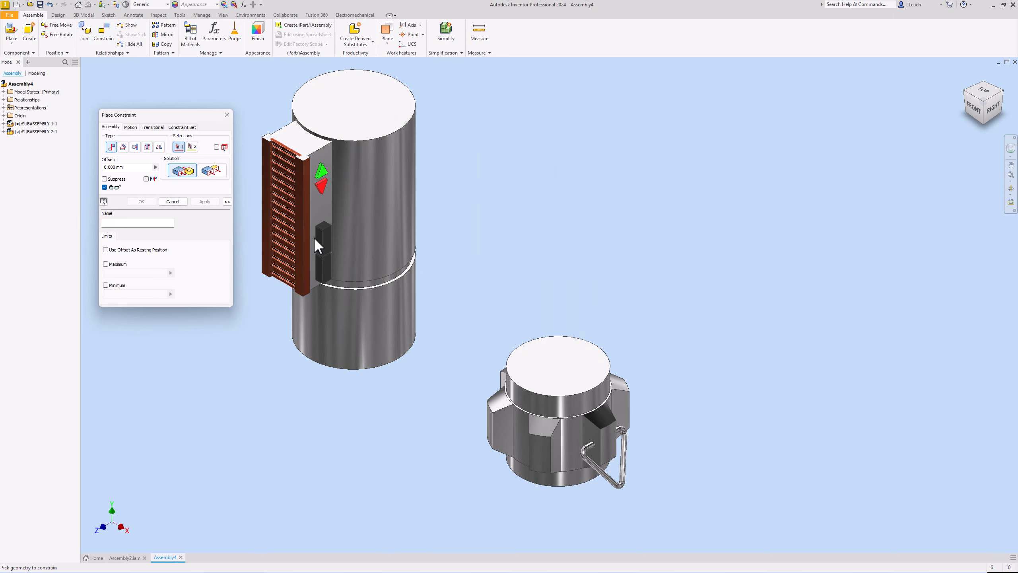
left_click(355, 345)
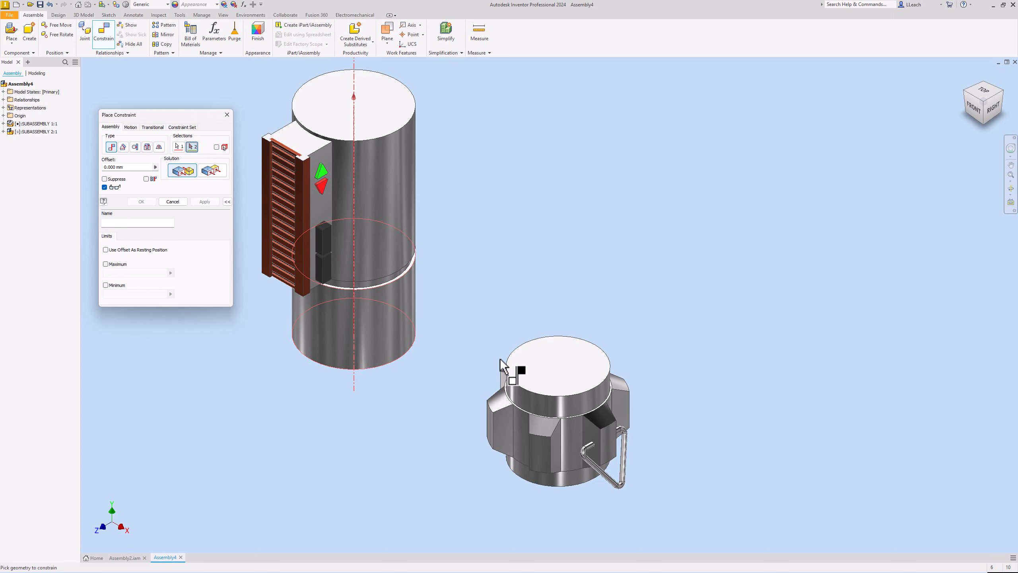
left_click(560, 408)
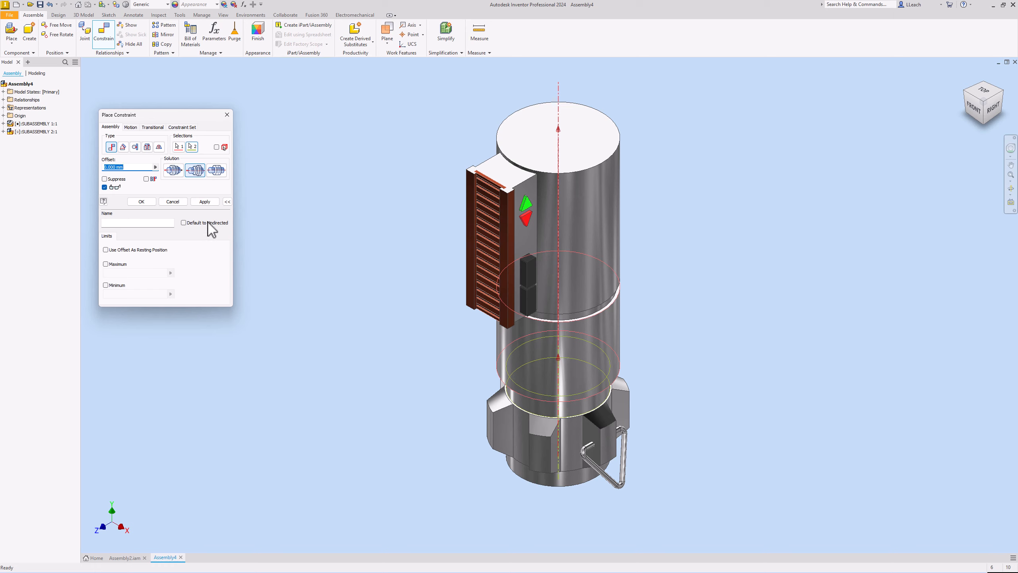
left_click(209, 201)
left_click(227, 115)
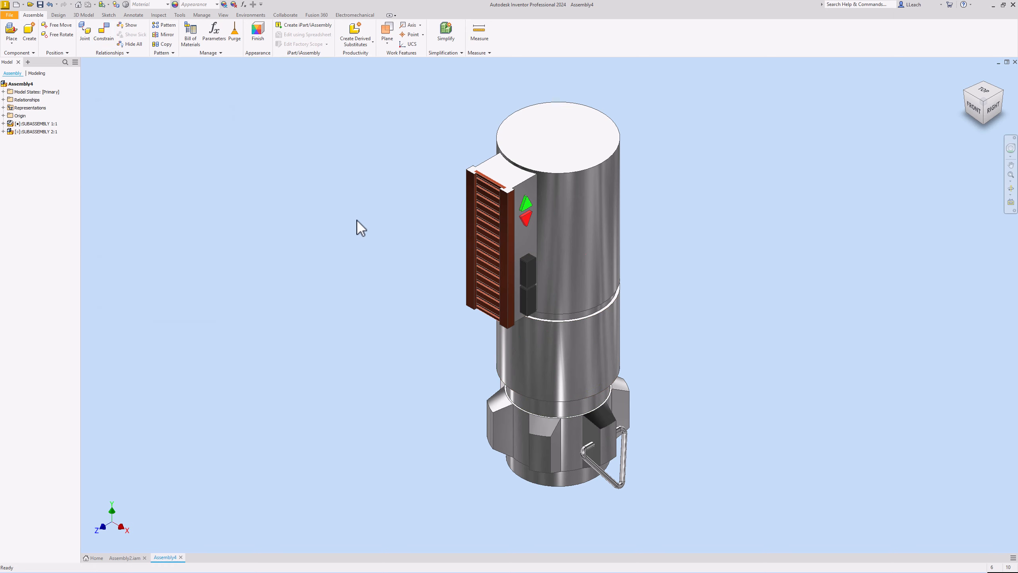
Rotate SUBASSEMBLY 2 about its axis until its ribbed side block roughly lines up with the wire ring of SUBASSEMBLY 1.
left_click_drag(475, 315, 621, 309)
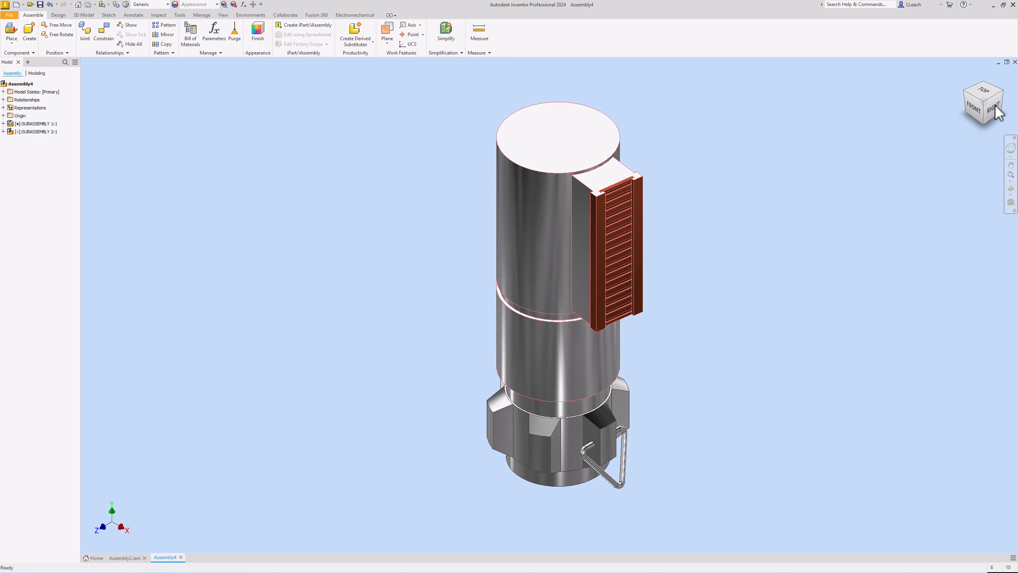
left_click(995, 105)
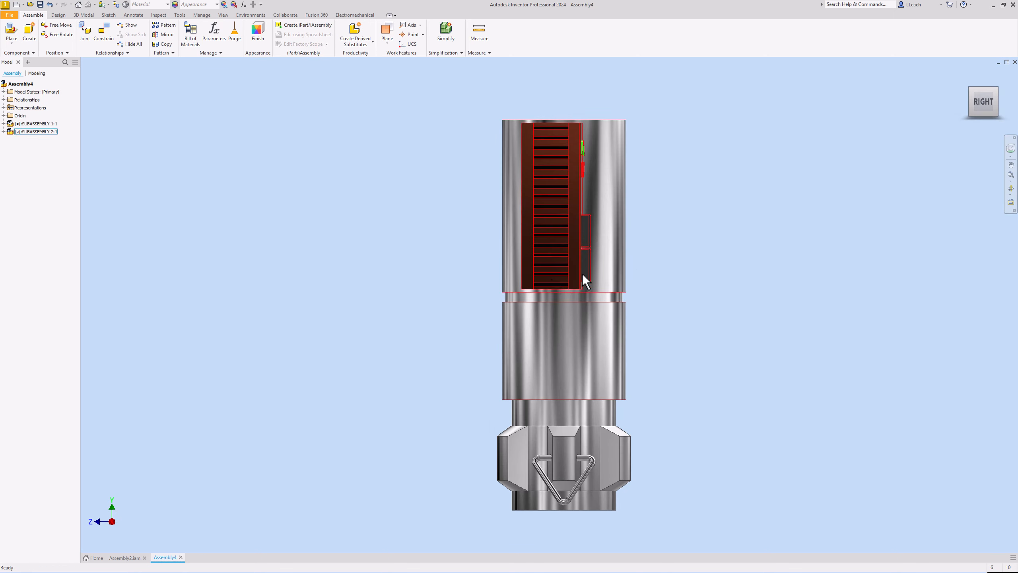
left_click_drag(582, 274, 562, 284)
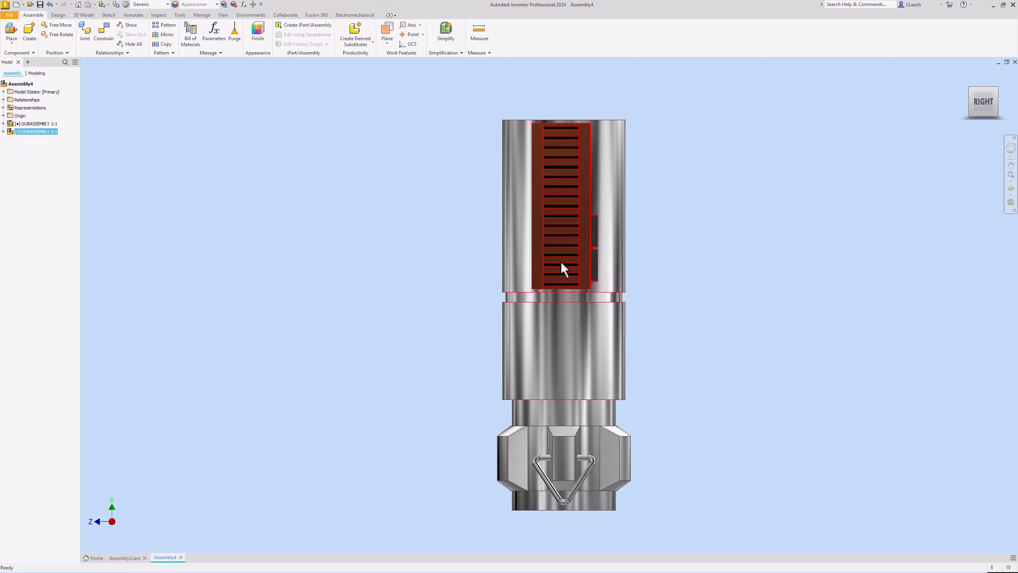
left_click(971, 90)
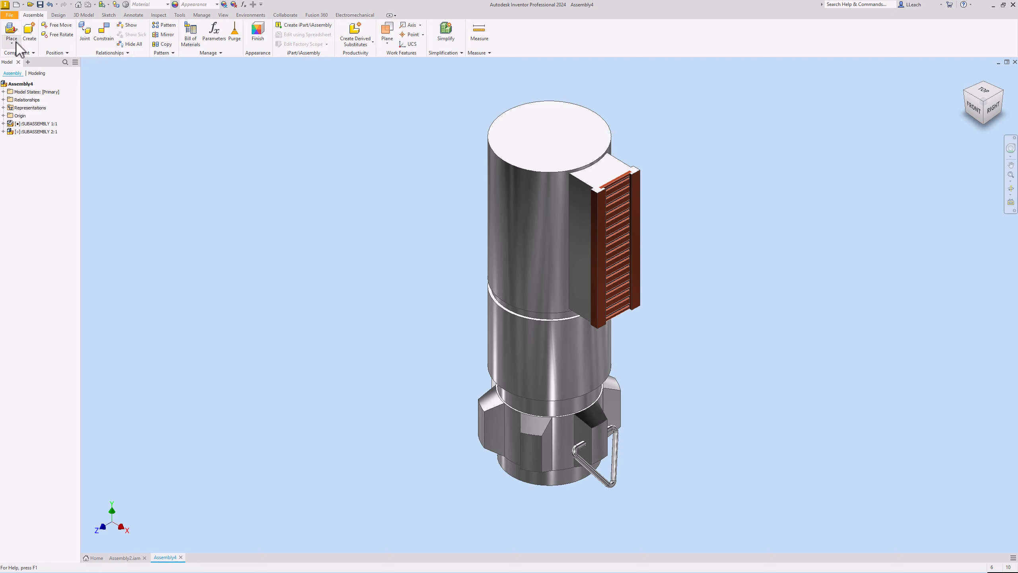
Make the origin YZ plane of SUBASSEMBLY 2 visible.
left_click(2, 132)
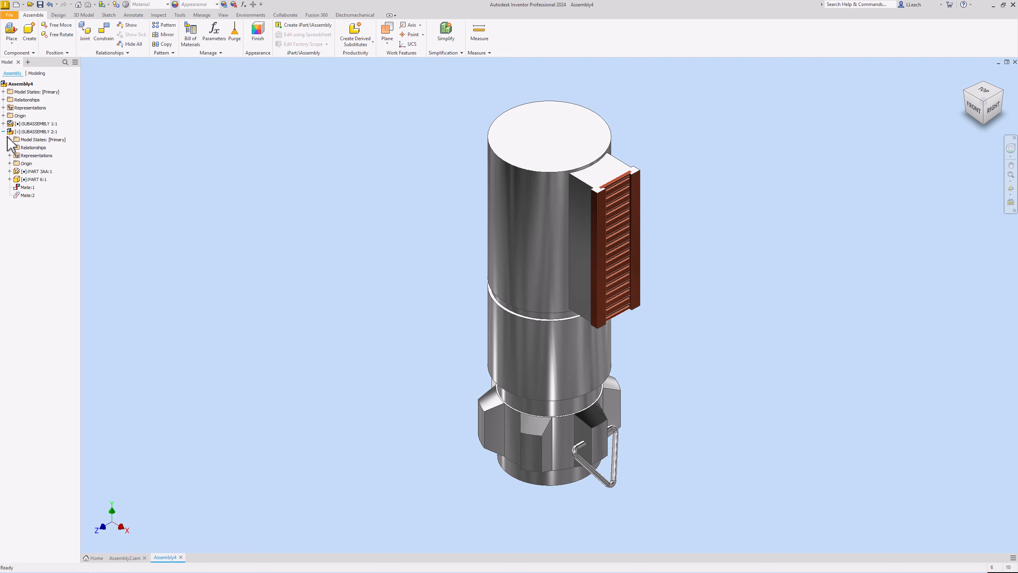
left_click(10, 163)
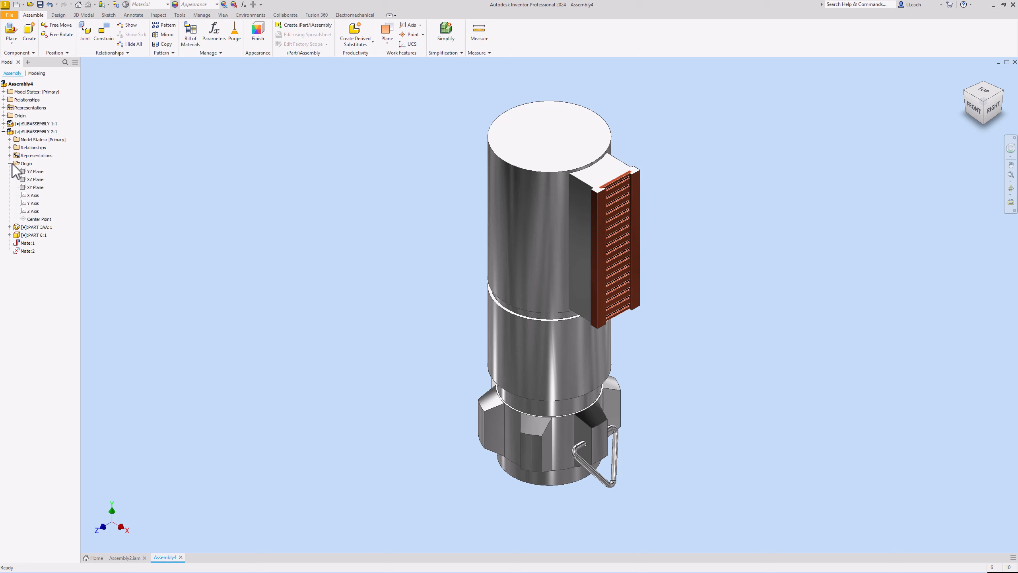
left_click(36, 174)
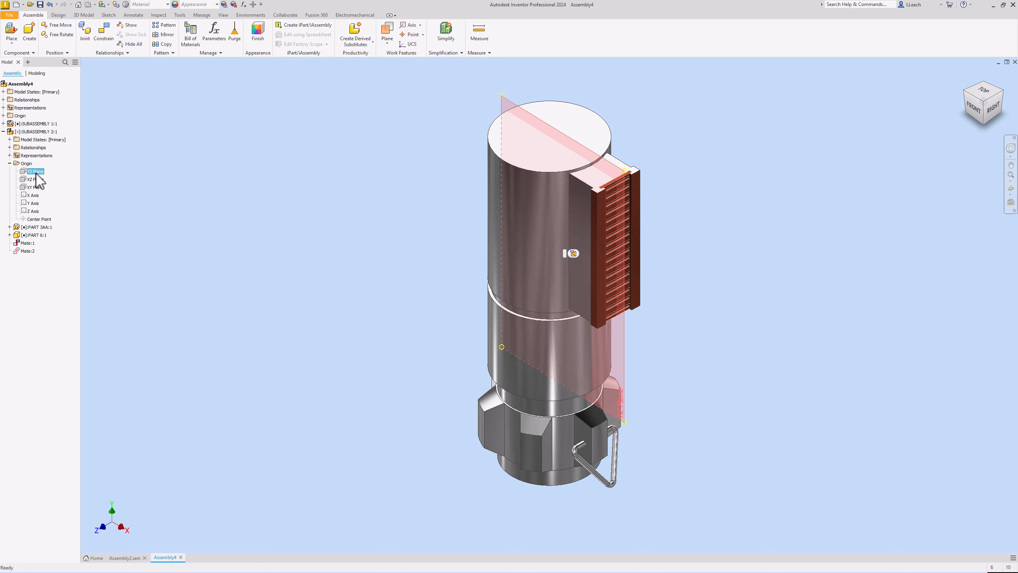
right_click(36, 173)
left_click(53, 246)
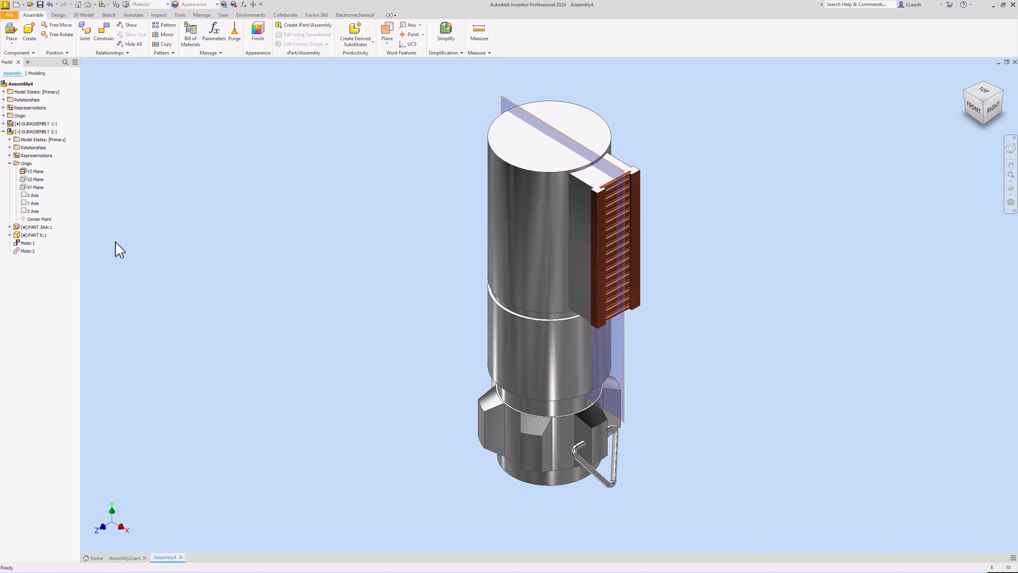
Make the origin XY plane of SUBASSEMBLY 1 visible.
left_click(4, 124)
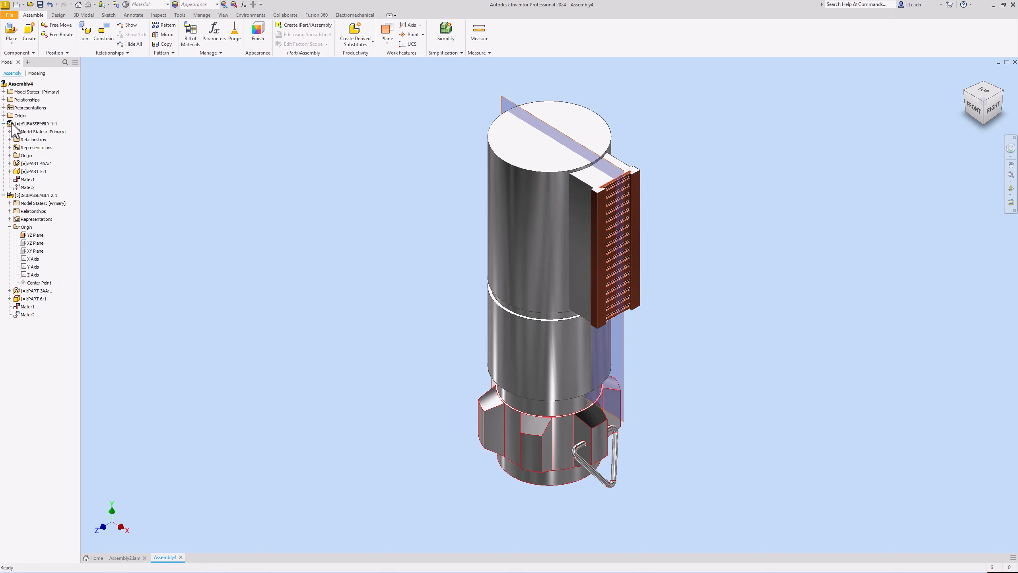
left_click(10, 155)
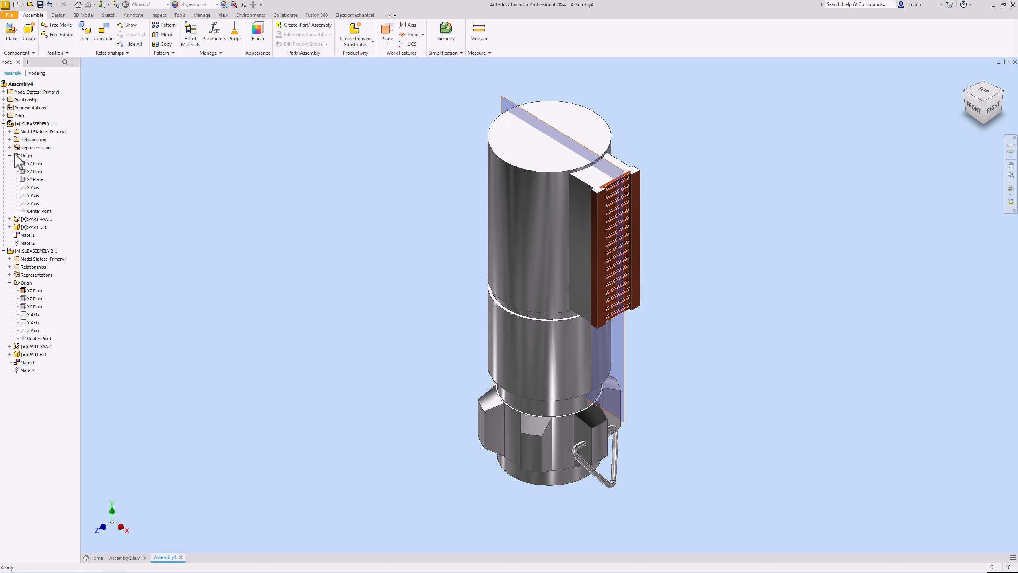
left_click(38, 180)
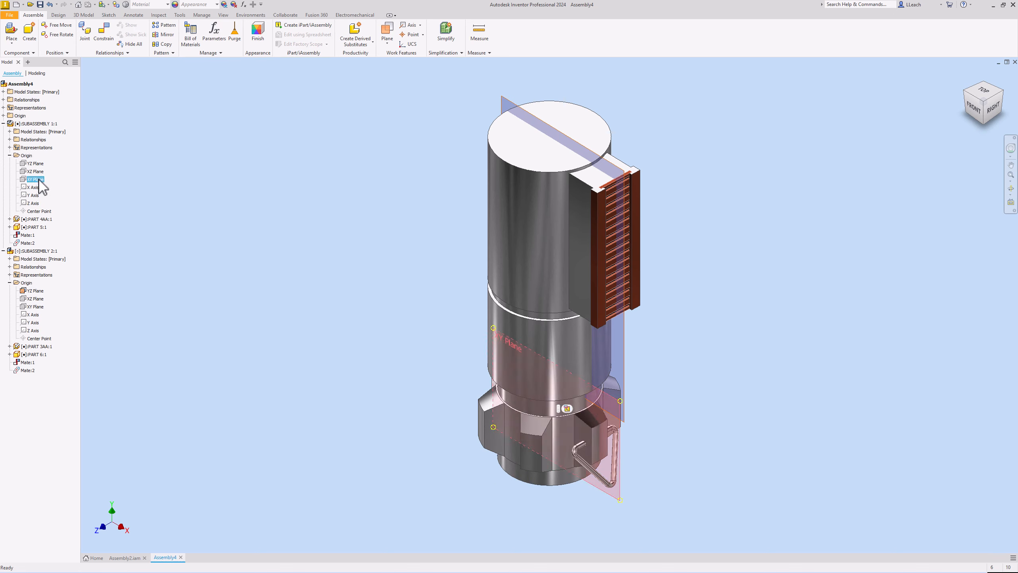
right_click(39, 180)
left_click(58, 257)
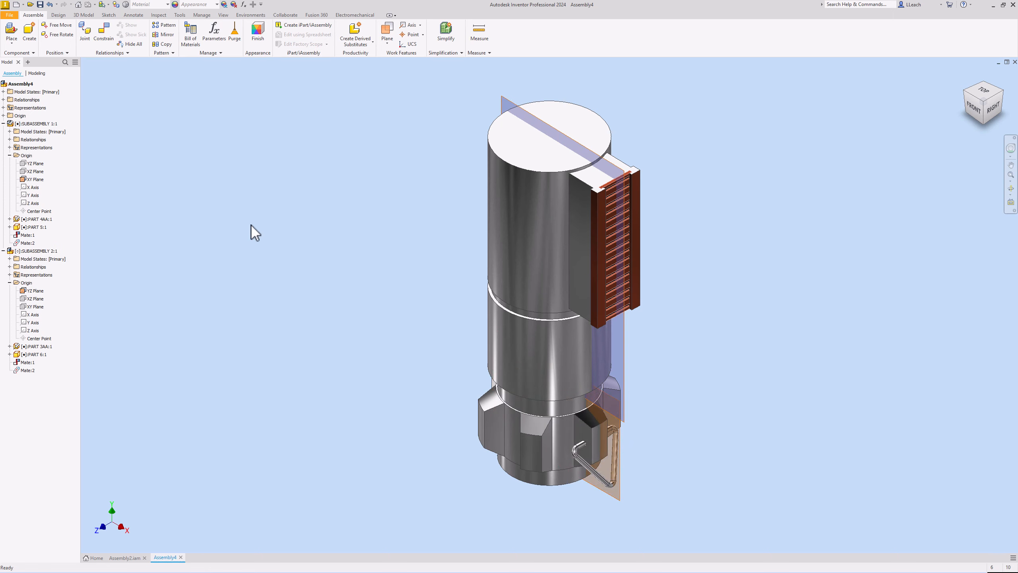
Mate the YZ plane of SUBASSEMBLY 2 to the XY plane of SUBASSEMBLY 1 with a 0 mm offset to lock the rotation.
left_click(585, 373)
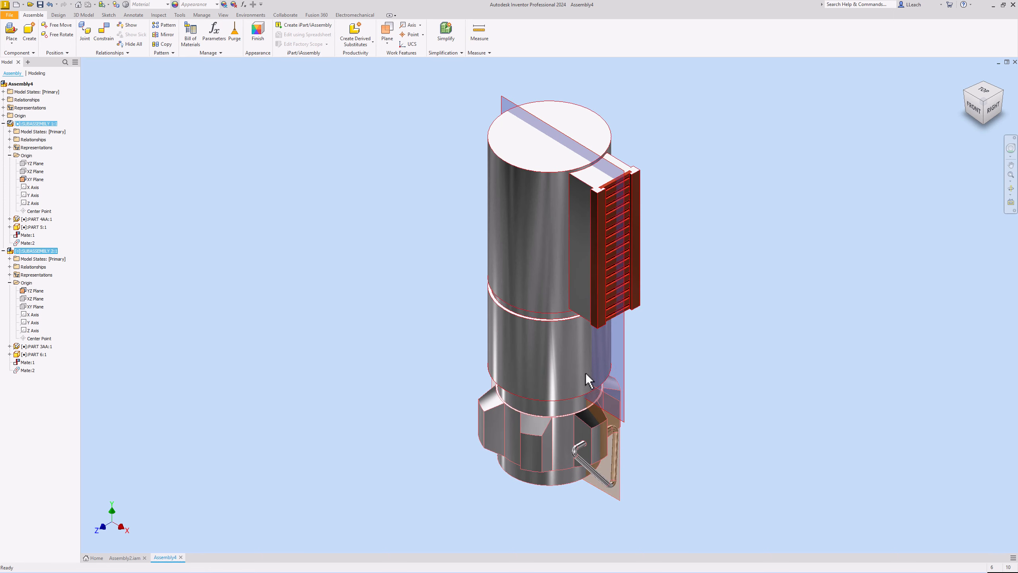
left_click_drag(623, 370, 486, 281)
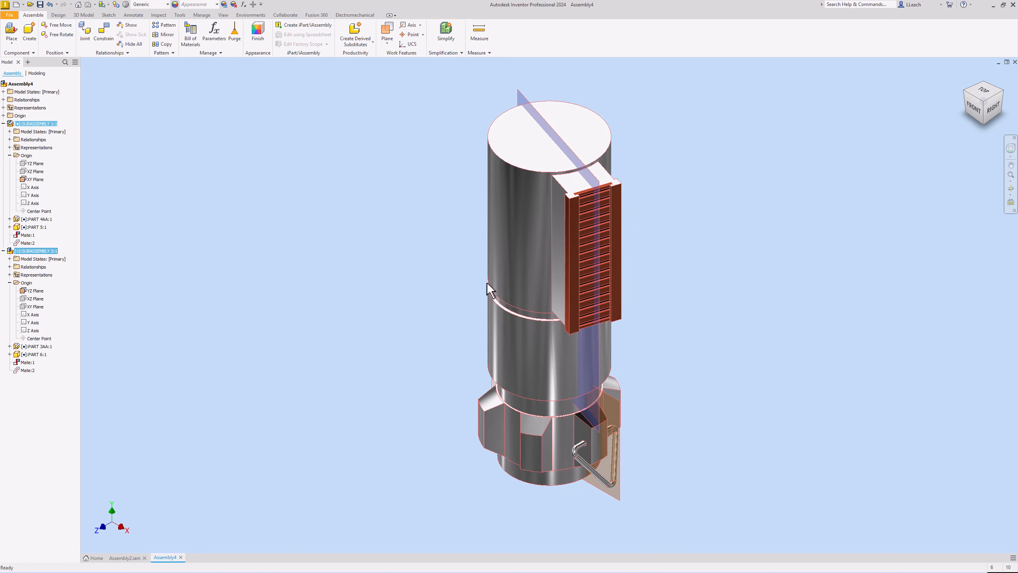
left_click(105, 34)
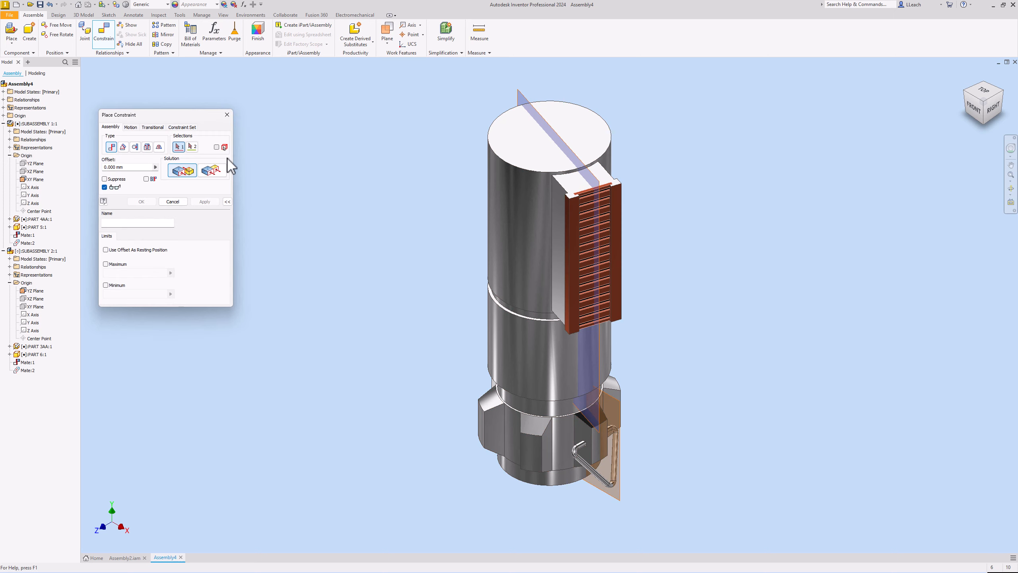
left_click(600, 365)
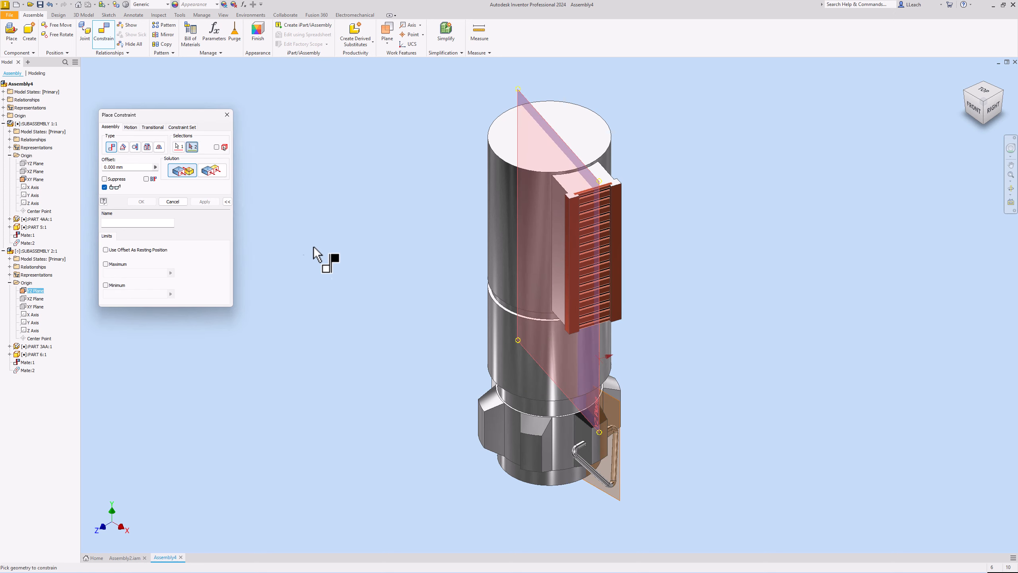
left_click(622, 487)
left_click(215, 202)
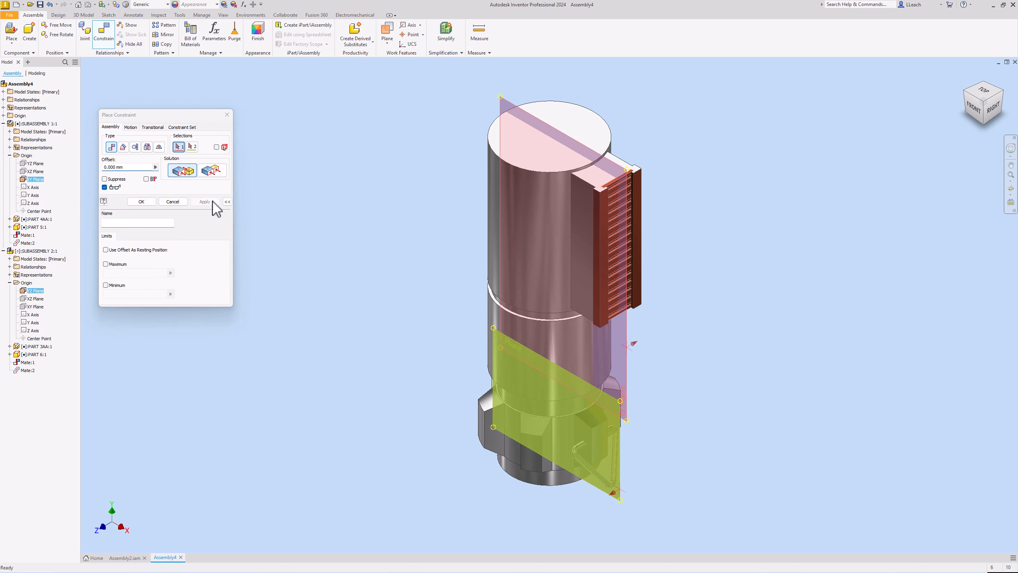
left_click(227, 117)
Place one PART 2A from the LUKE LIGHTSABER folder in free space beside the joined subassemblies.
middle_click_drag(382, 164, 374, 249)
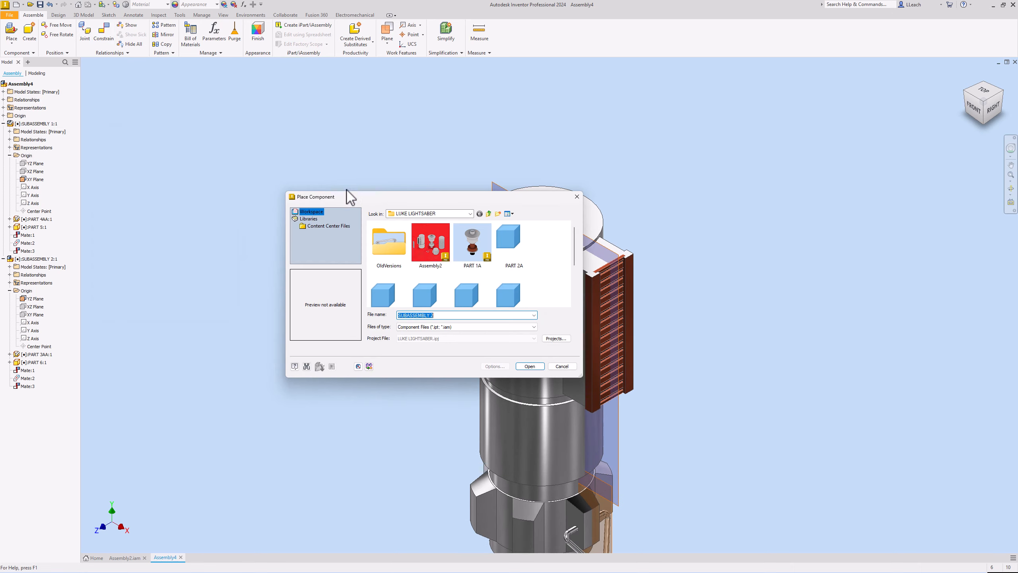
left_click_drag(472, 202, 307, 134)
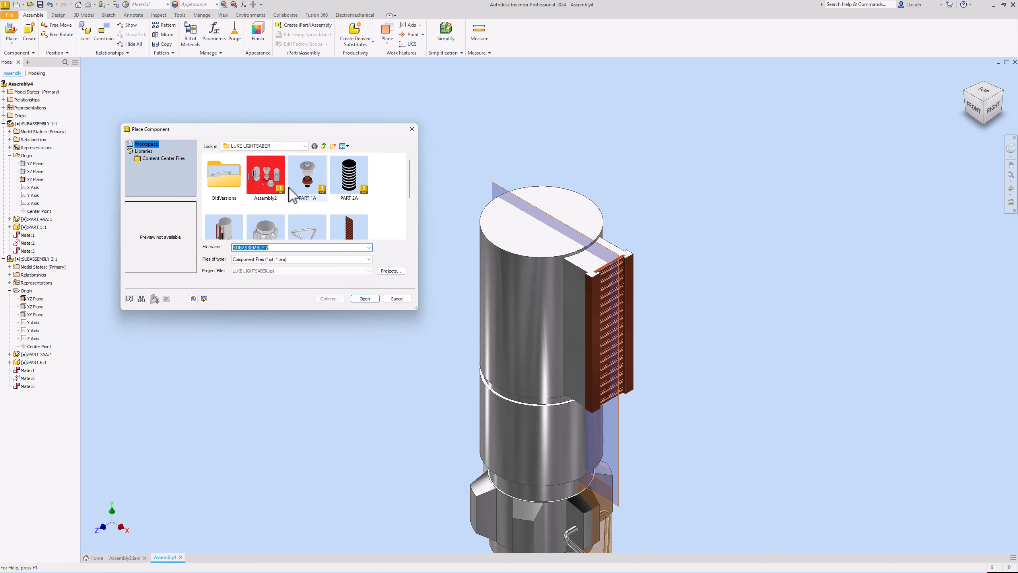
left_click(351, 183)
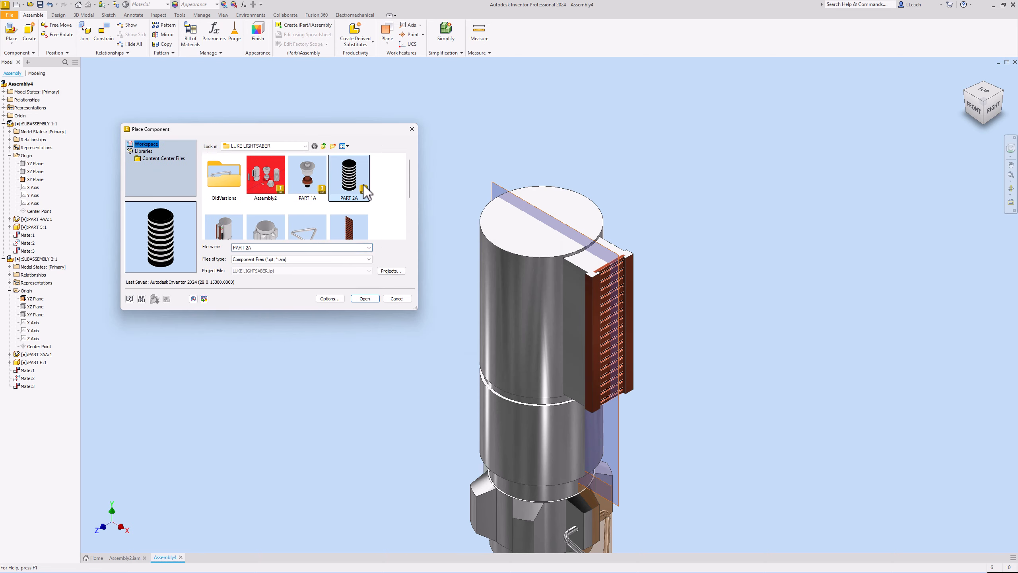
left_click(364, 298)
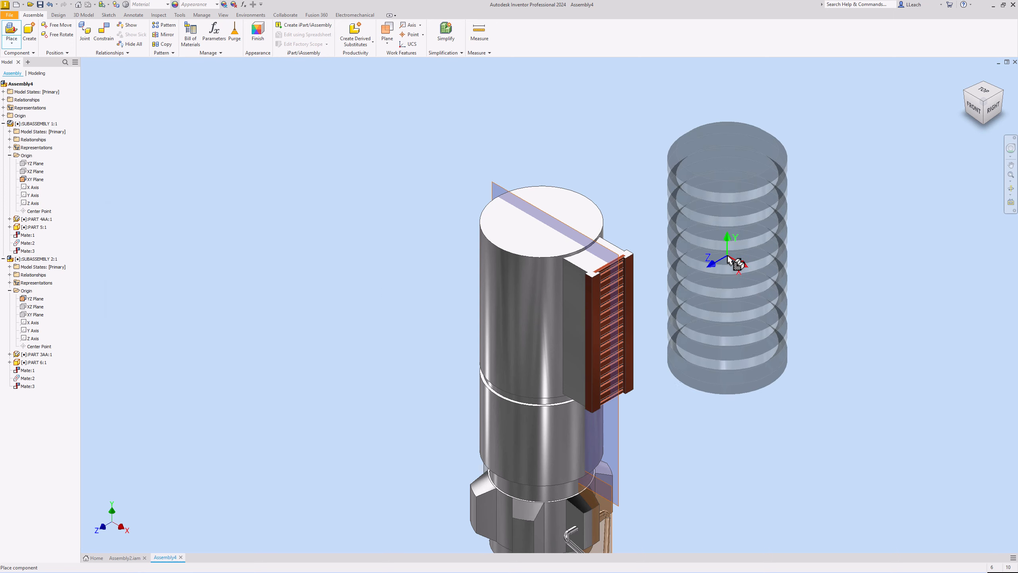
left_click(750, 261)
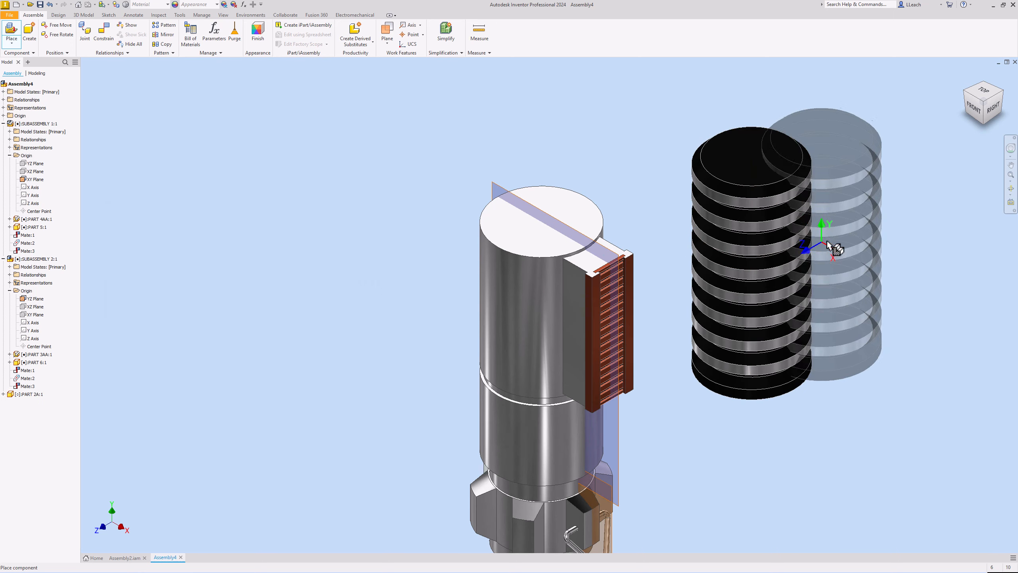
right_click(867, 245)
left_click(855, 227)
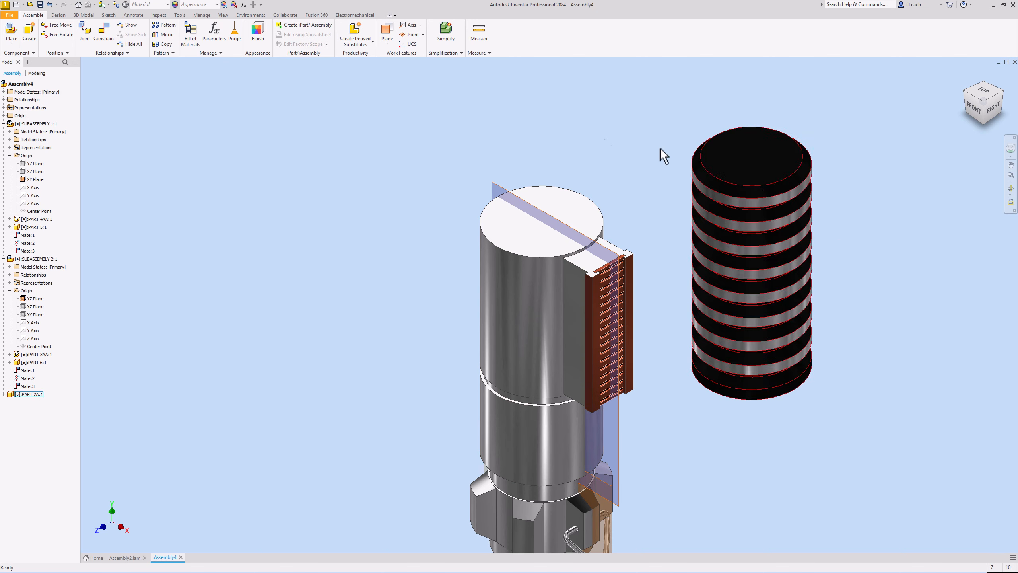
Mate the bottom face of PART 2A to the flat top face of the SUBASSEMBLY 2 cylinder with a 0 mm offset.
left_click(107, 39)
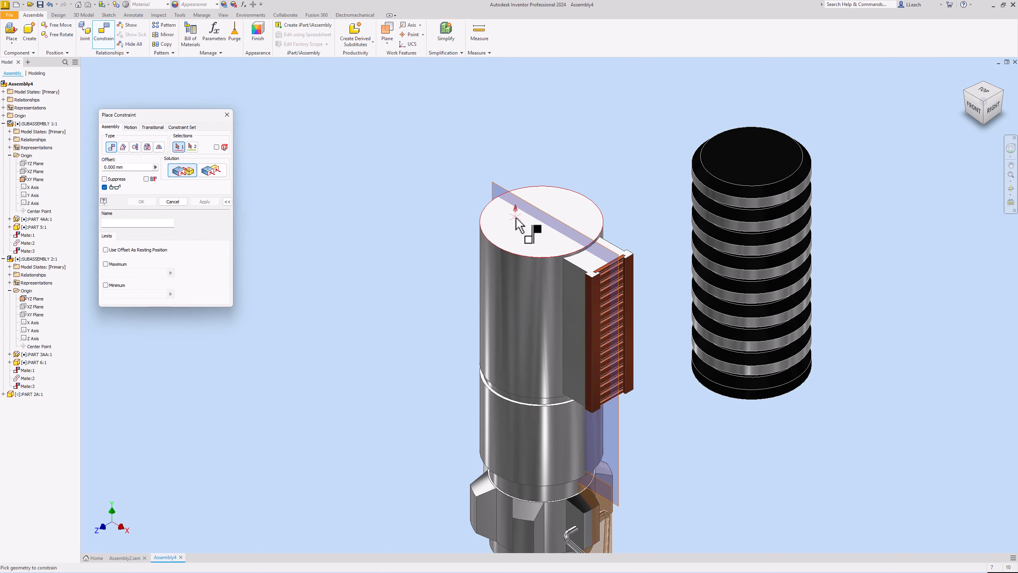
left_click(507, 227)
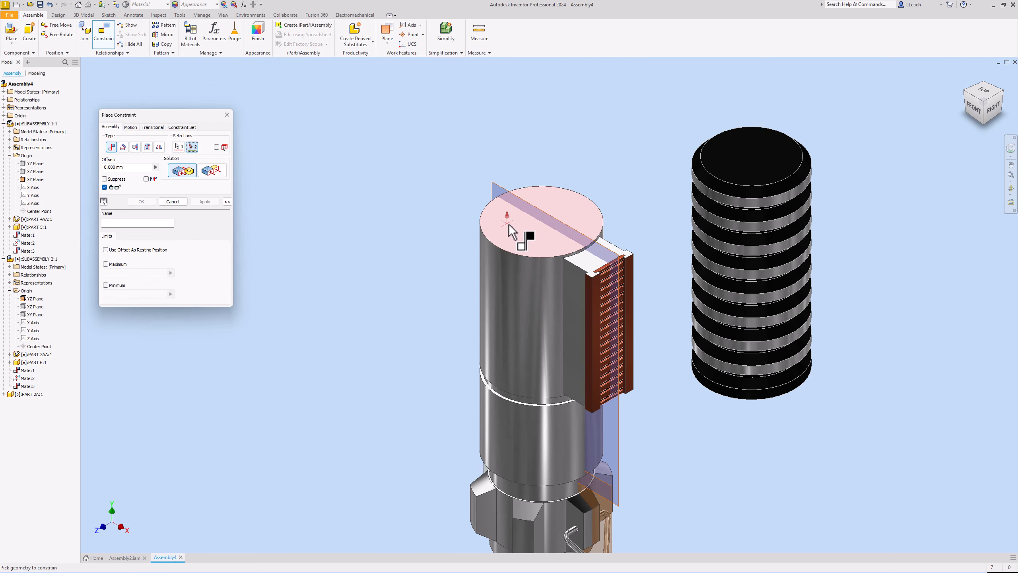
left_click(985, 128)
left_click(764, 418)
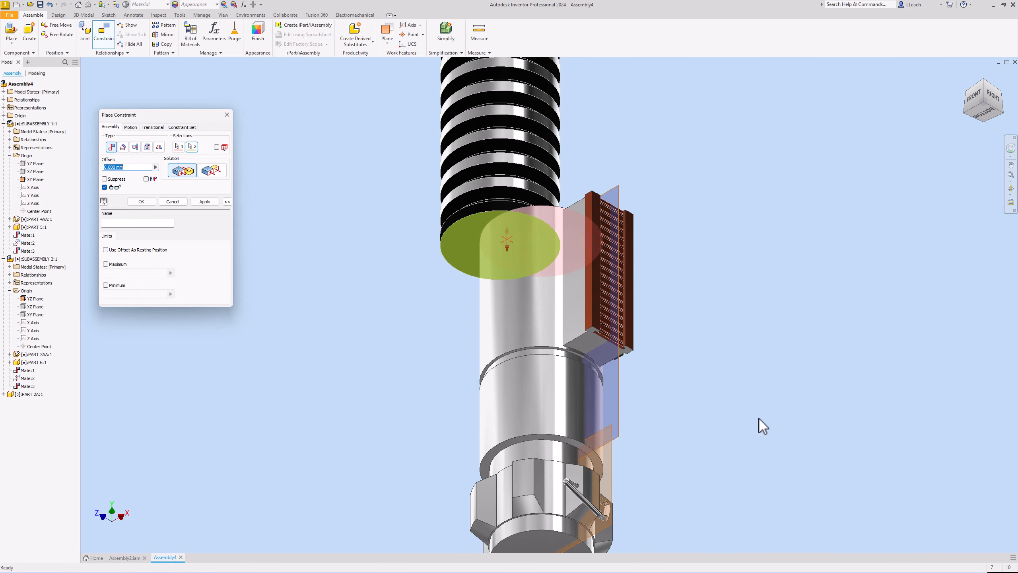
left_click(205, 201)
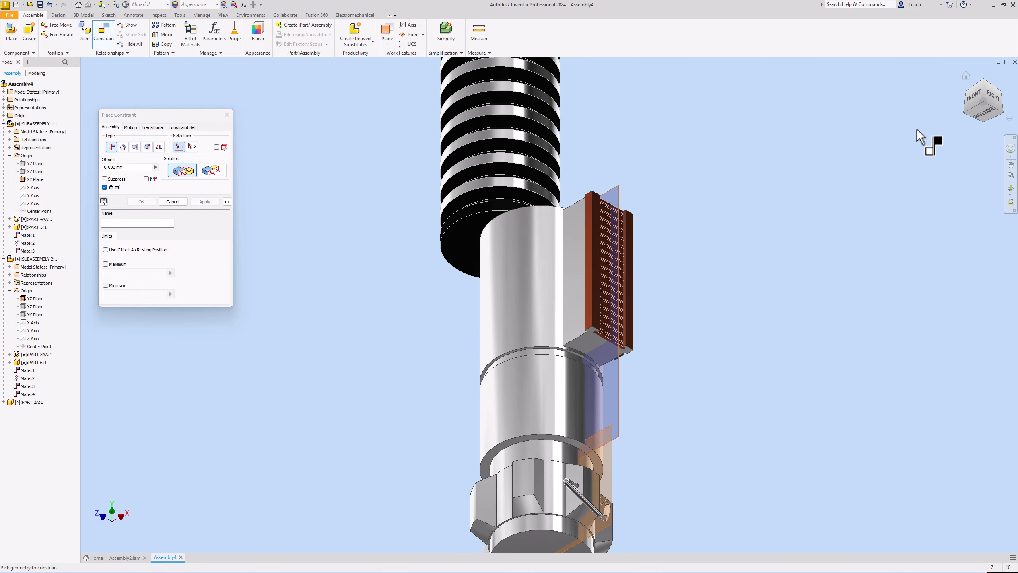
Mate the centre axis of PART 2A to the centre axis of the SUBASSEMBLY 2 cylinder so they are concentric.
left_click(966, 76)
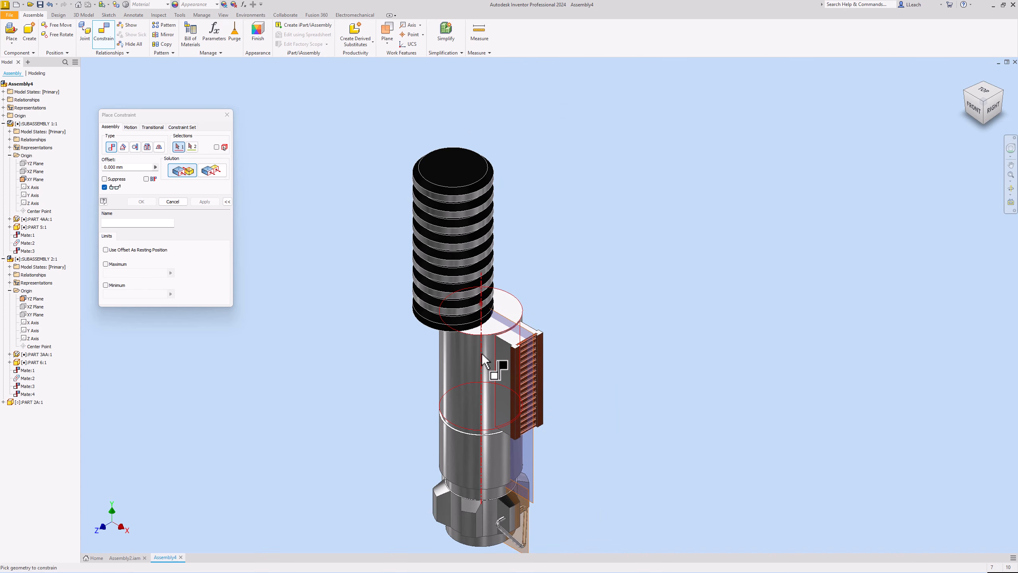
left_click(482, 363)
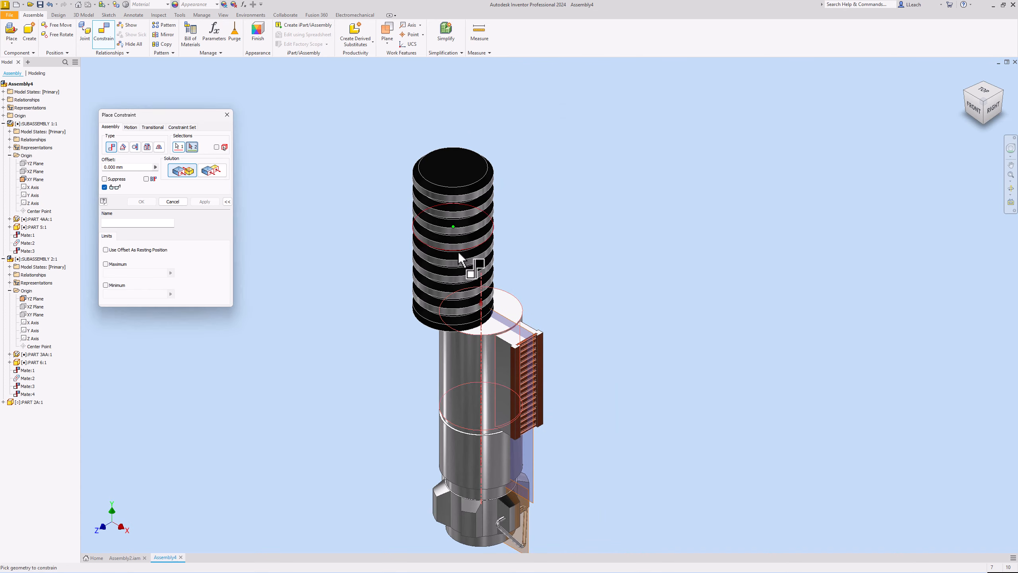
left_click(454, 241)
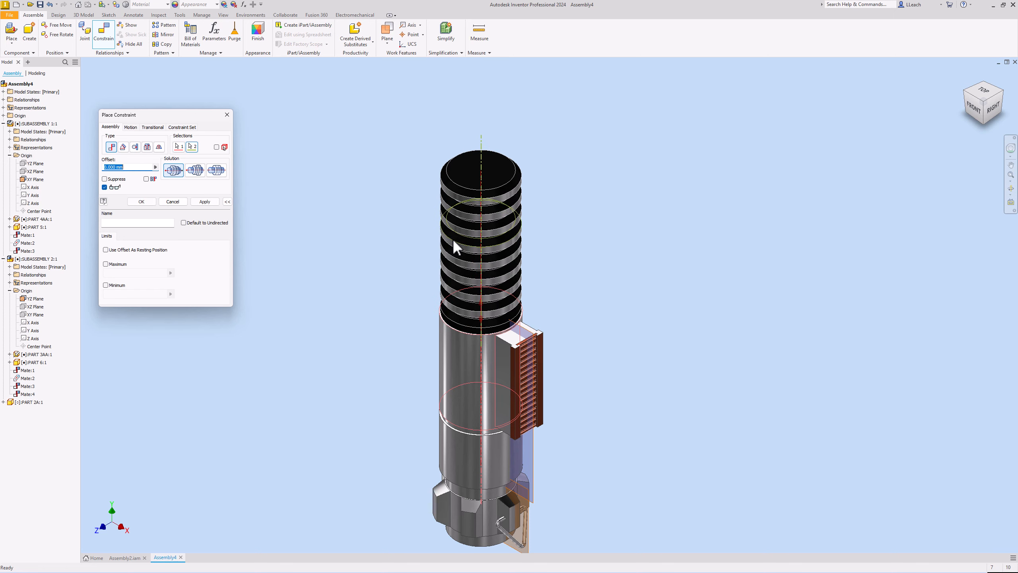
left_click(204, 202)
left_click(227, 115)
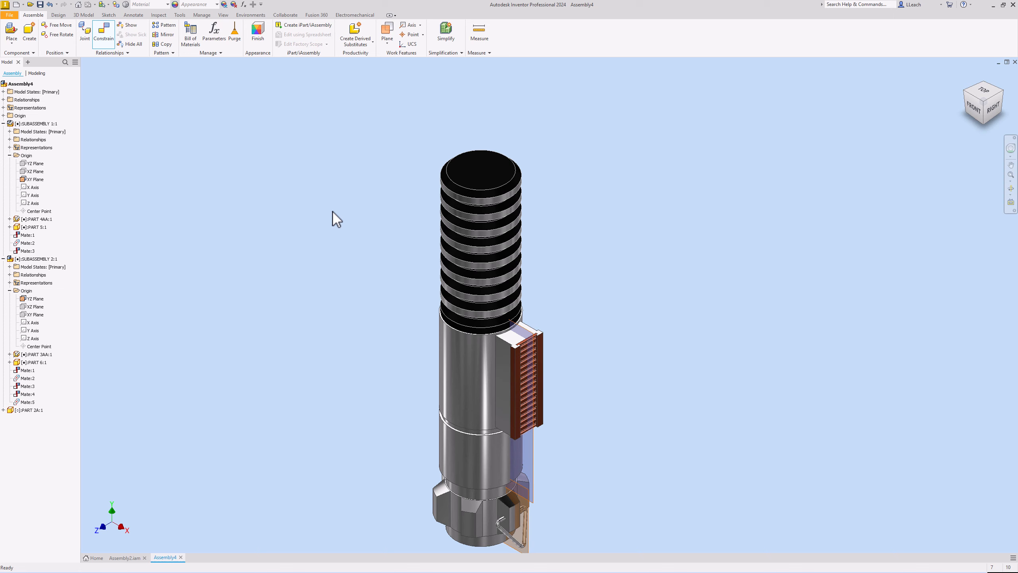
Make the origin XY plane of PART 2A visible.
left_click(455, 272)
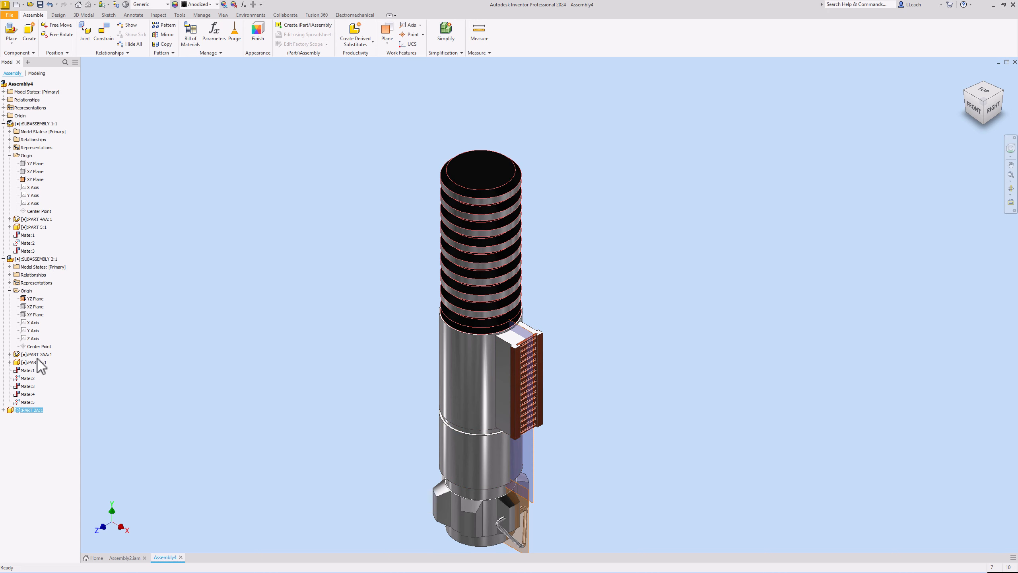
left_click(10, 354)
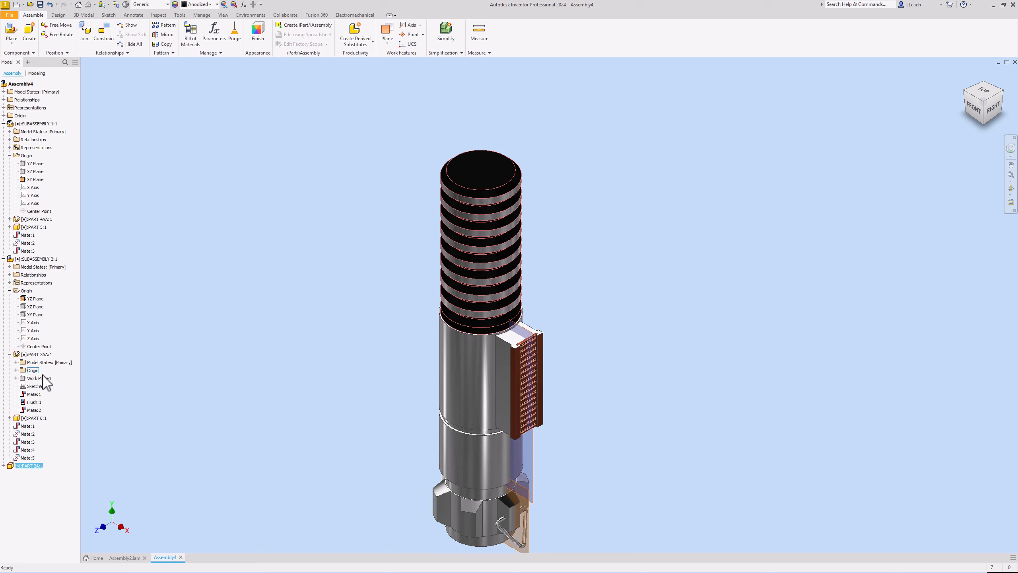
left_click(16, 369)
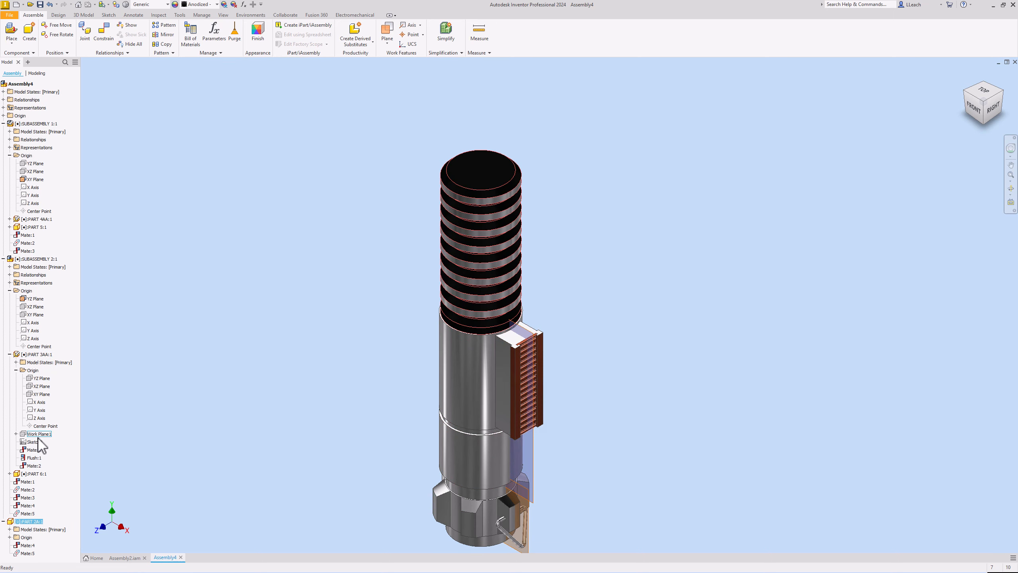
left_click(10, 537)
scroll(43, 449, "down", 1)
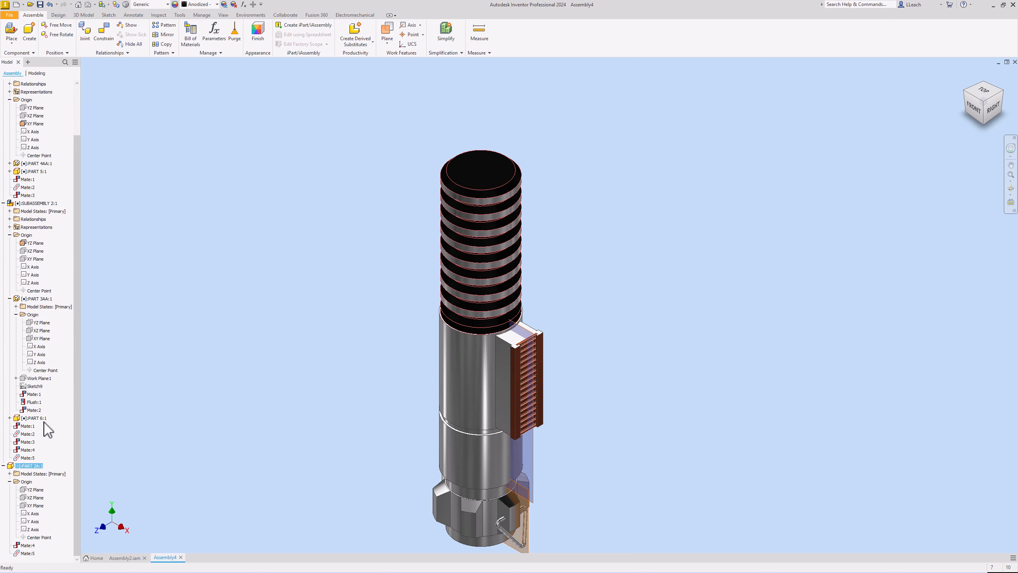
left_click(40, 507)
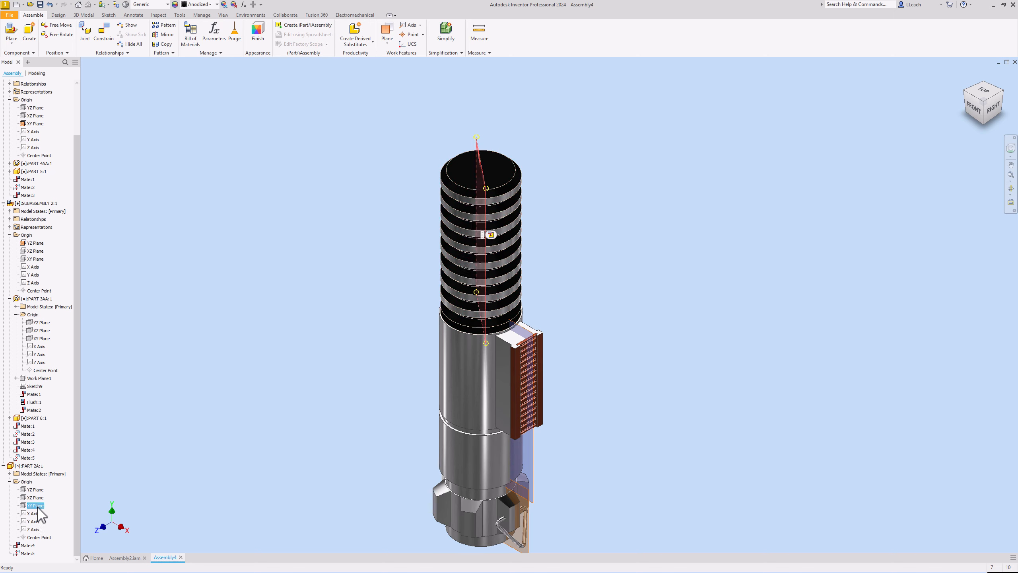
right_click(39, 513)
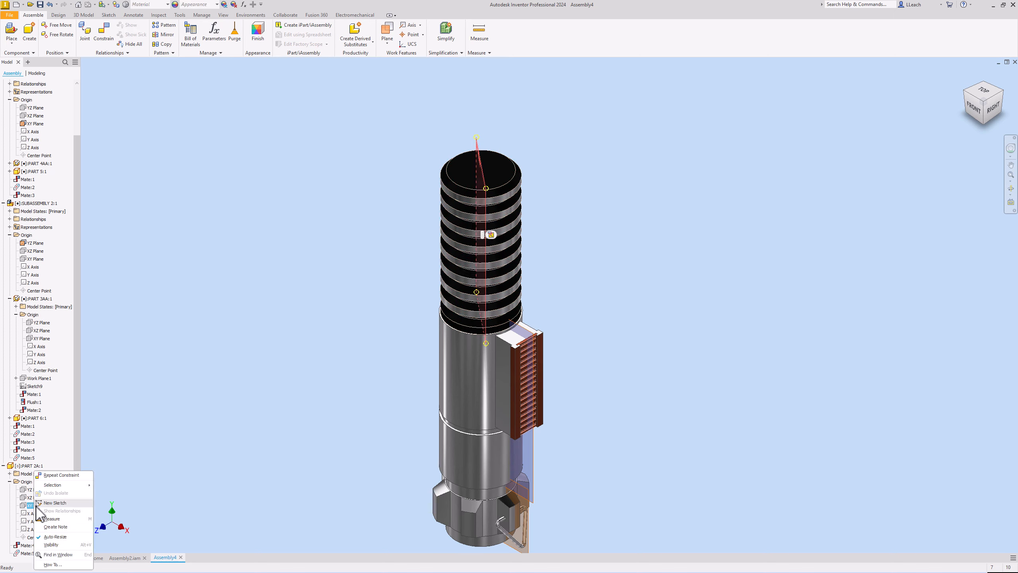
left_click(54, 544)
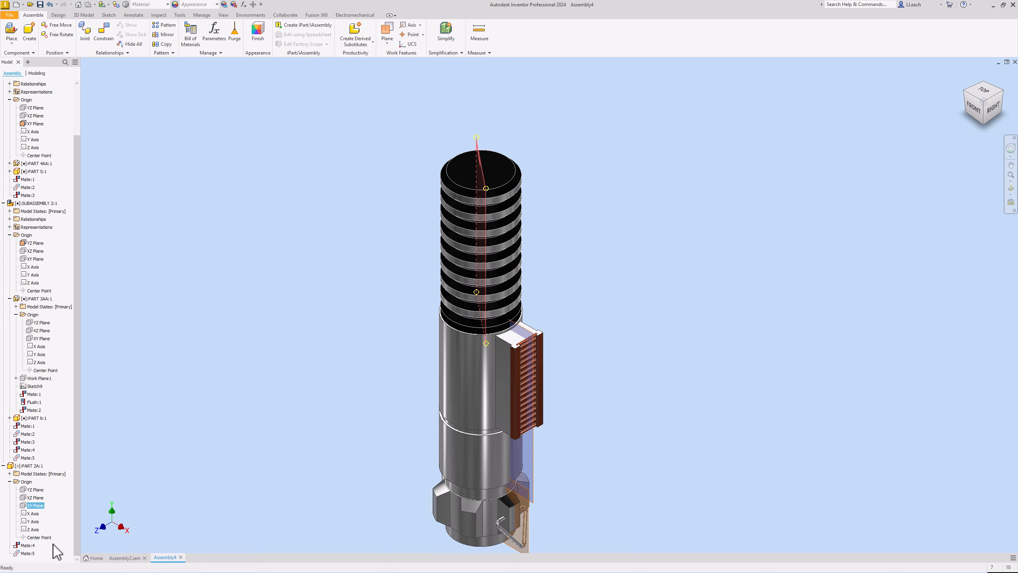
Mate the XY plane of PART 2A to the YZ plane of SUBASSEMBLY 2 with a 0 mm offset to lock its rotation.
left_click(104, 32)
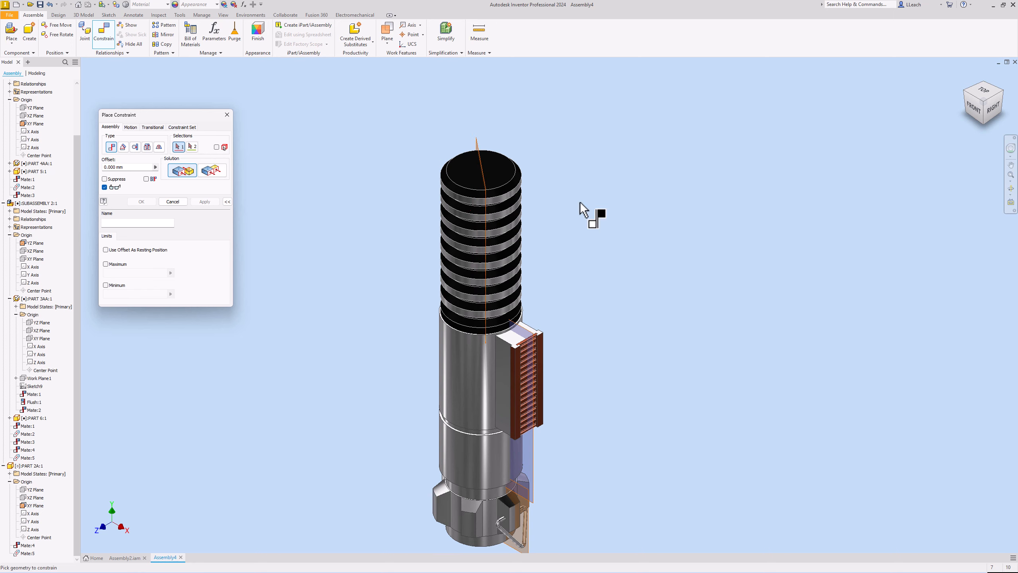
left_click(968, 98)
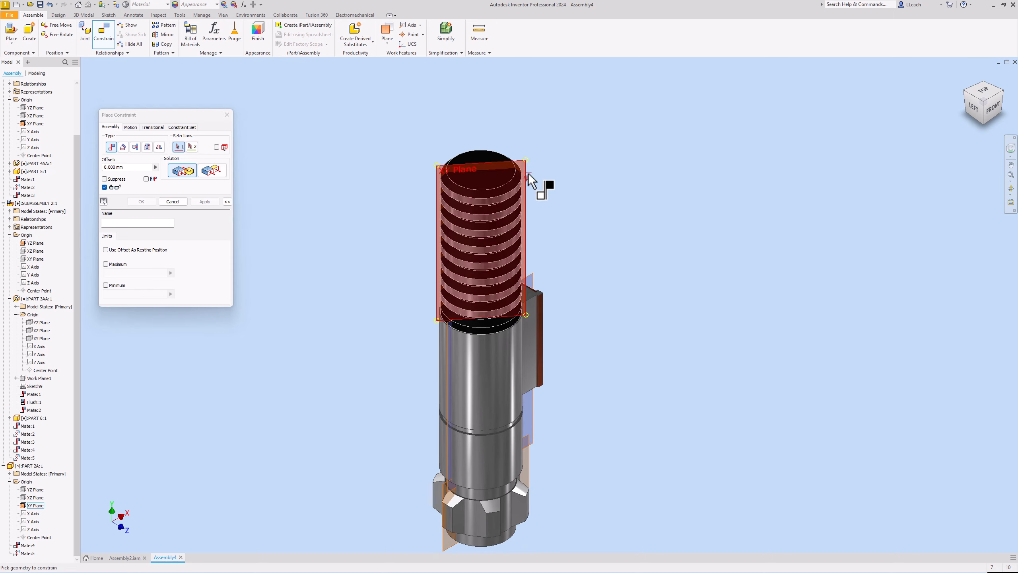
left_click(529, 174)
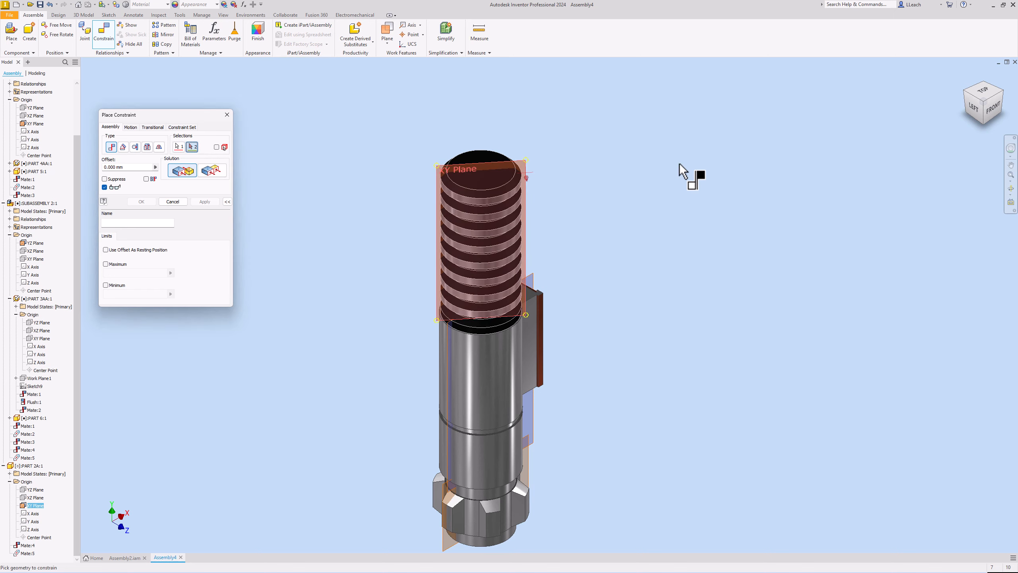
left_click(1004, 94)
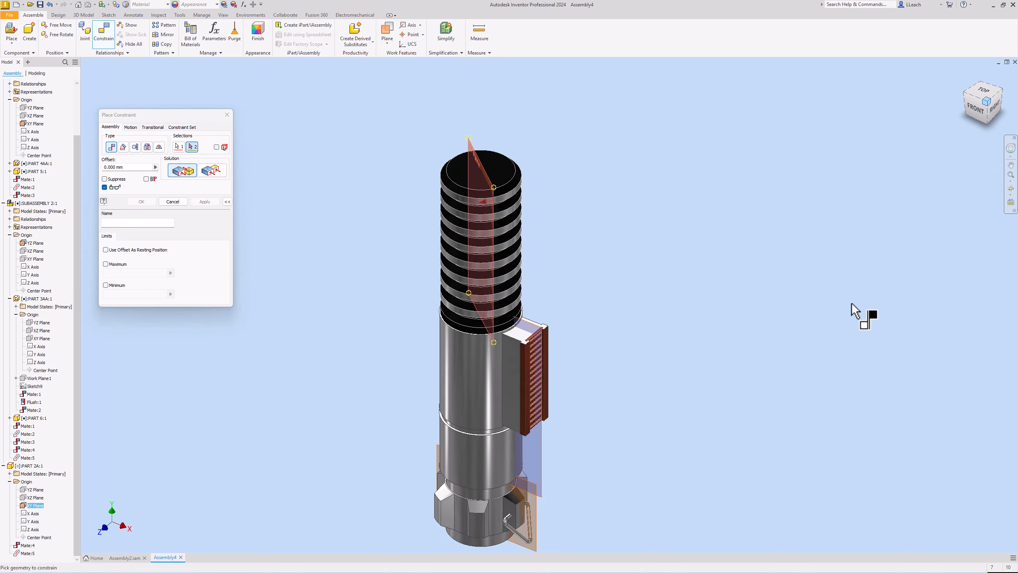
left_click(537, 464)
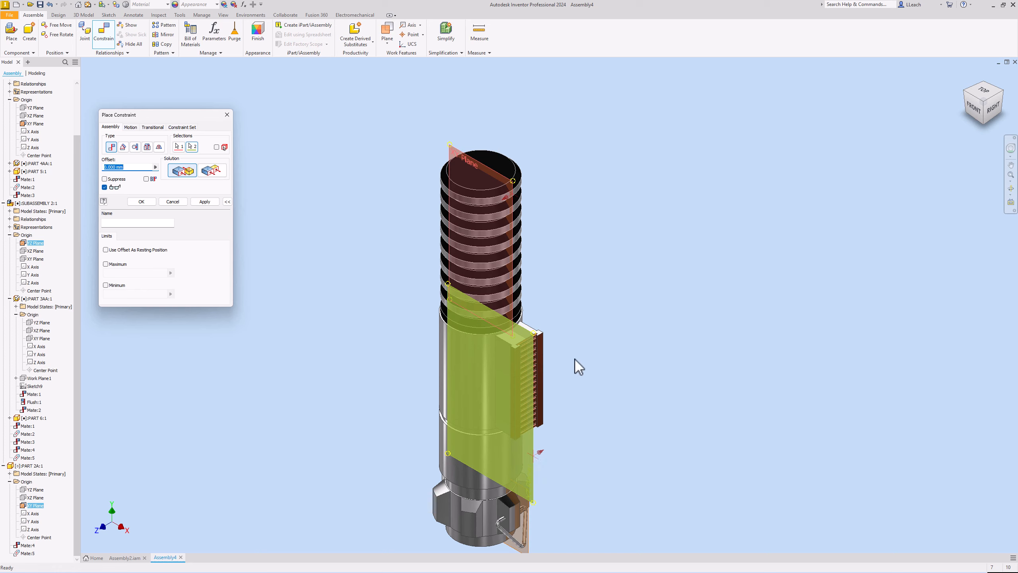
left_click(985, 96)
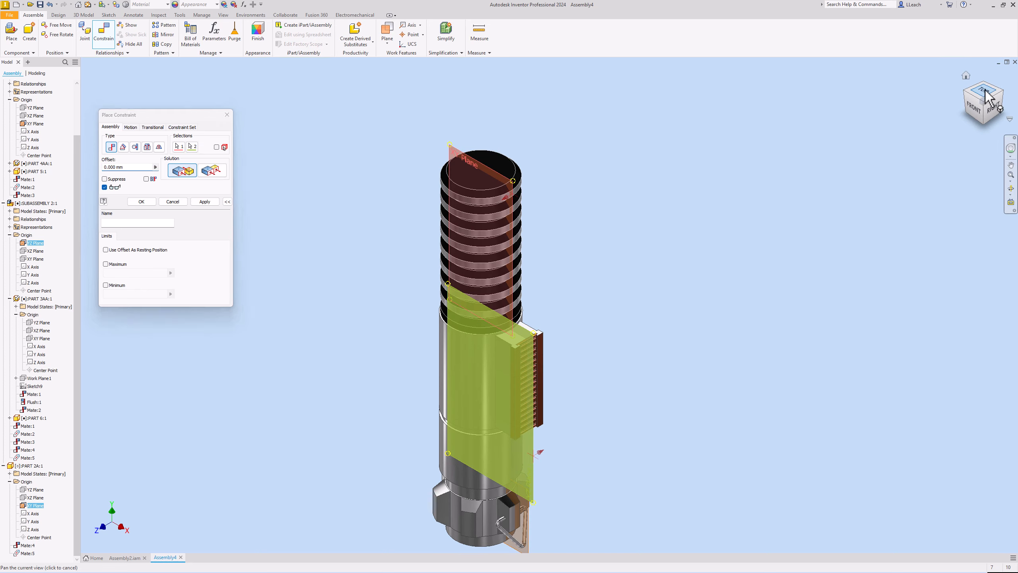
left_click(205, 201)
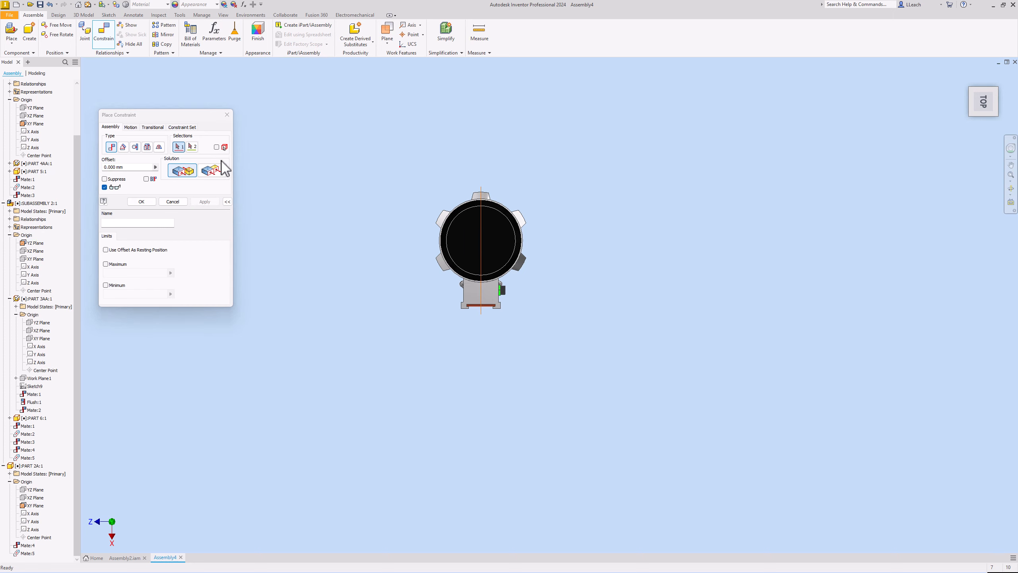
left_click(227, 115)
left_click(966, 76)
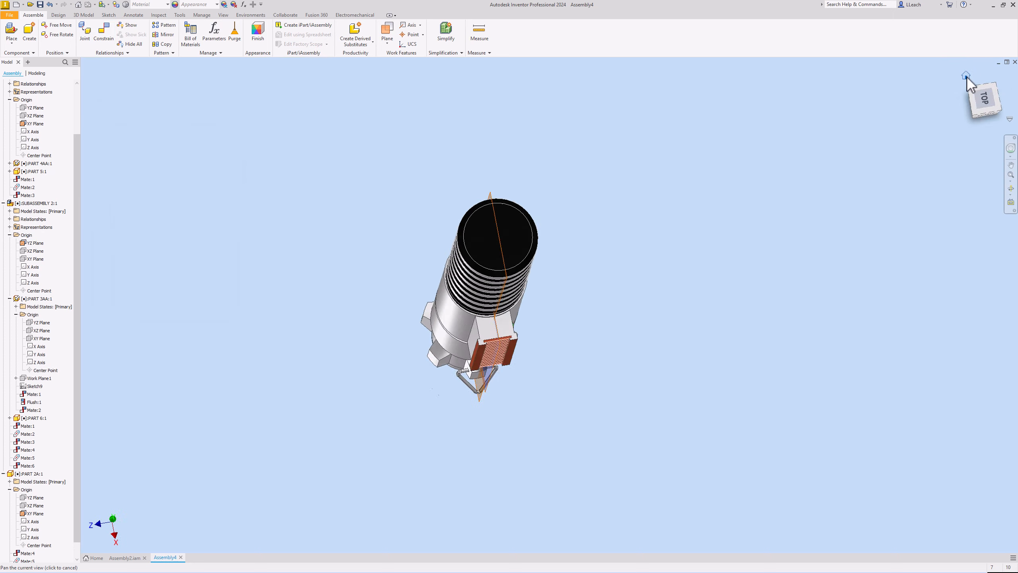
Place one PART 1A from the LUKE LIGHTSABER folder in free space beside the assembled hilt.
middle_click_drag(587, 223, 472, 257)
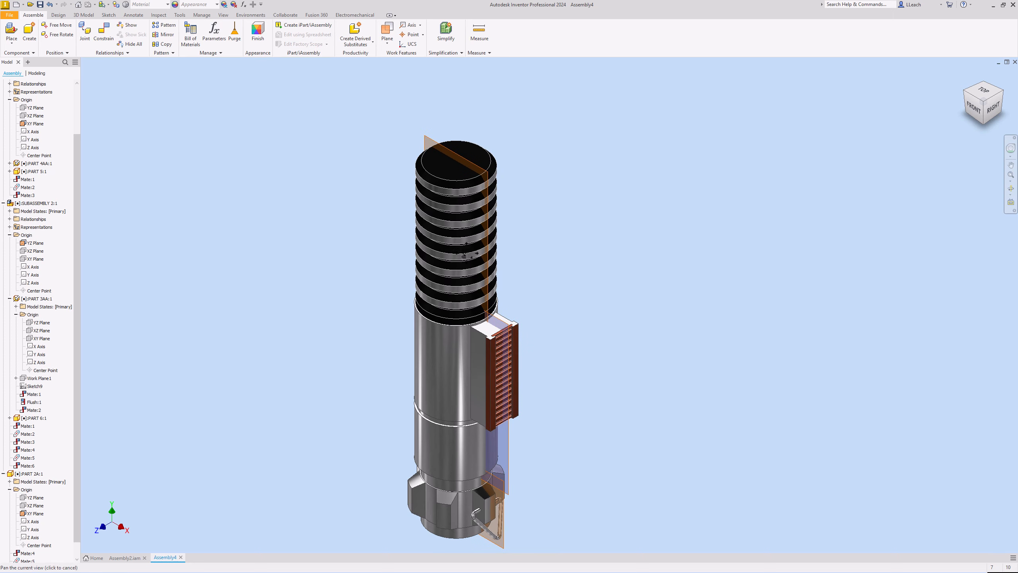
left_click(11, 43)
left_click(17, 58)
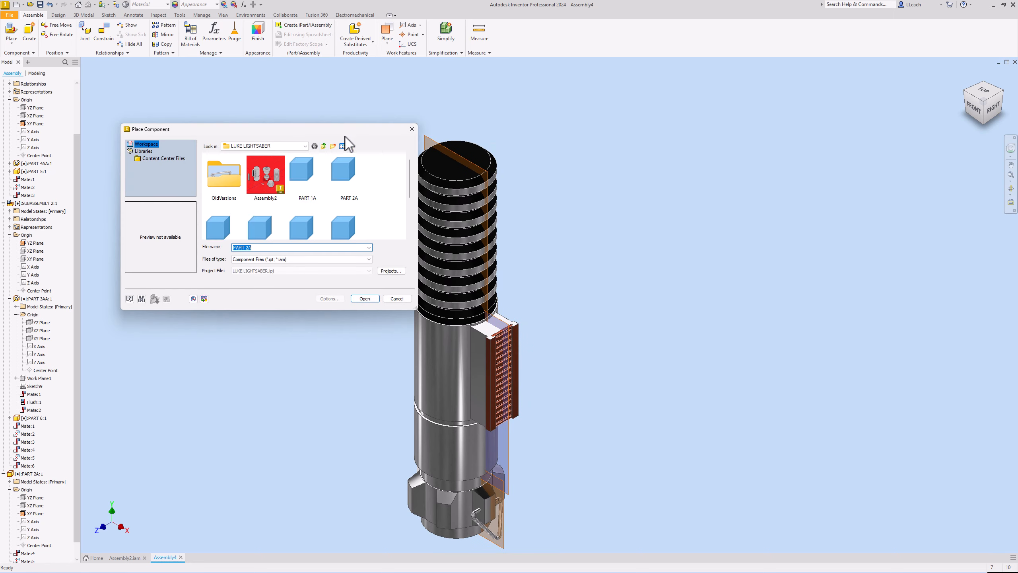
left_click(314, 172)
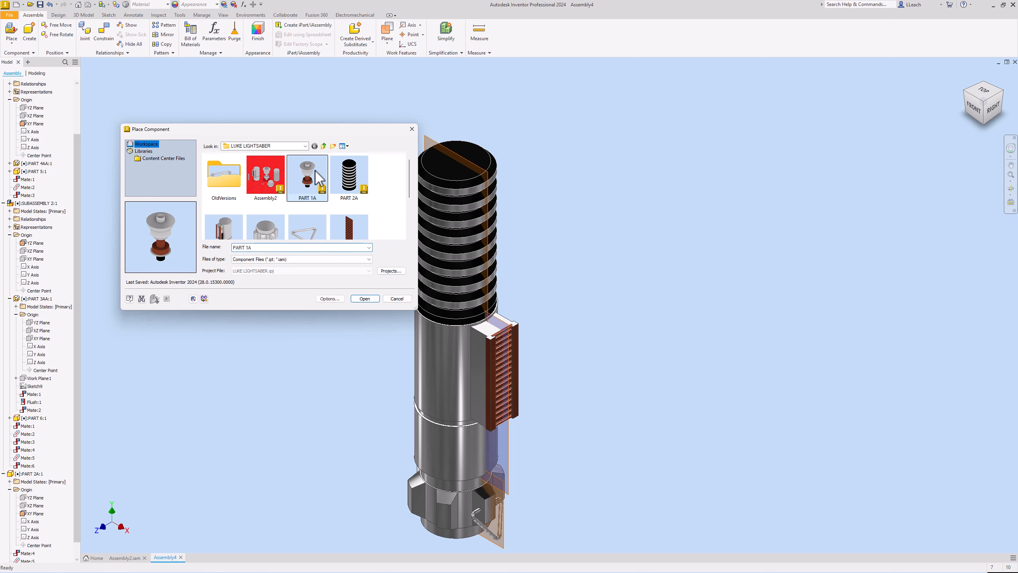
scroll(408, 183, "down", 3)
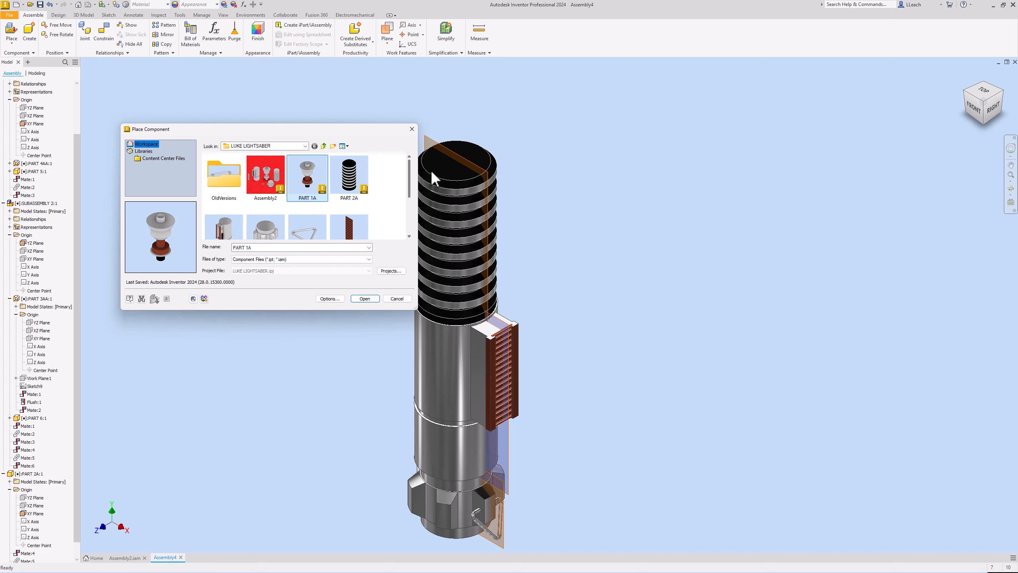
left_click(364, 298)
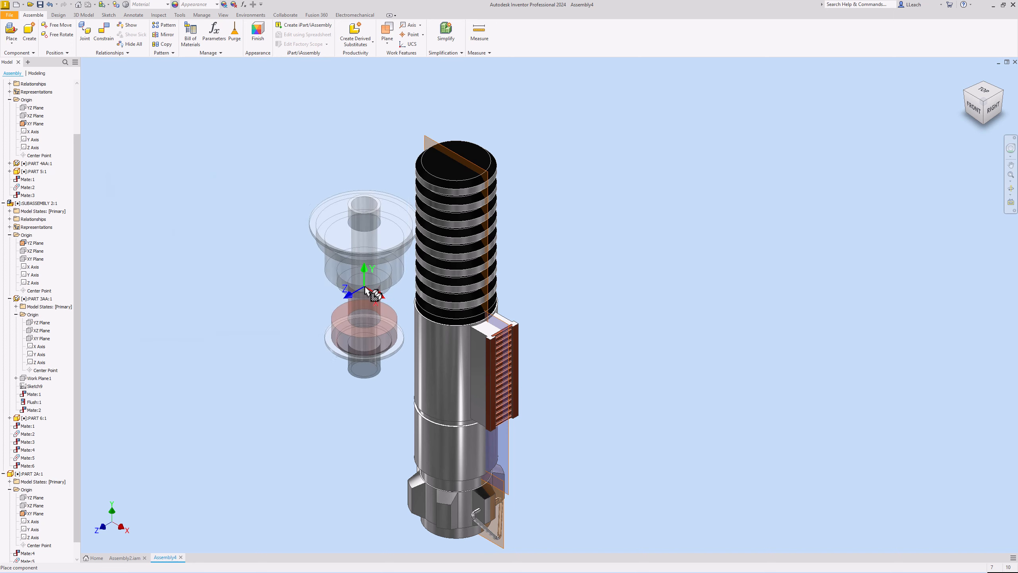
left_click(258, 241)
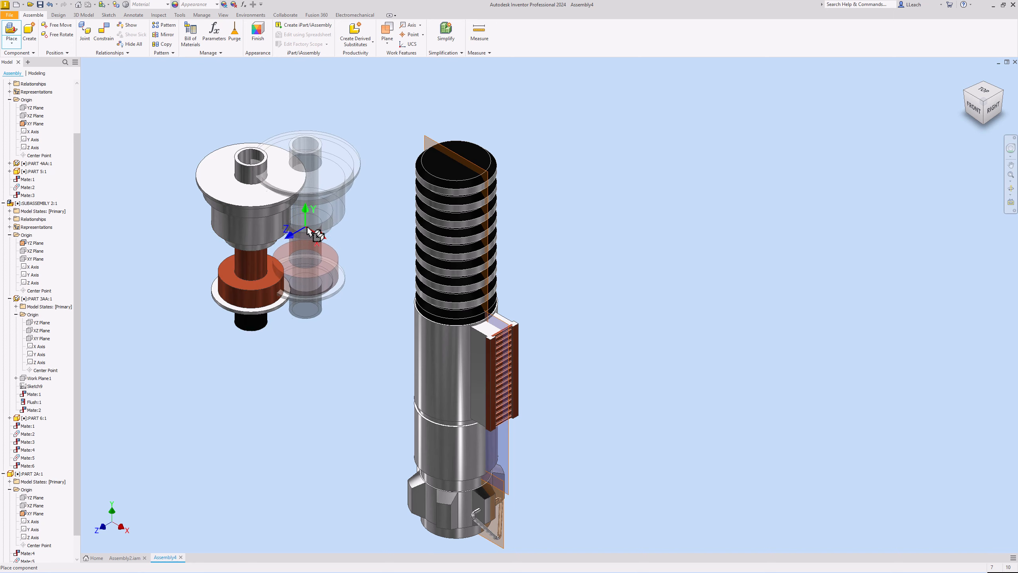
right_click(318, 228)
left_click(358, 227)
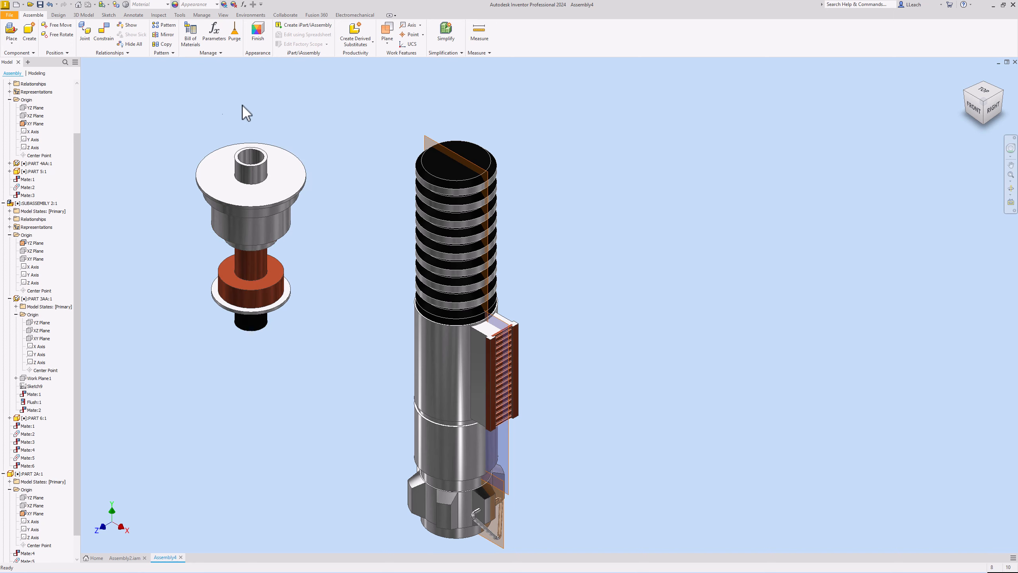
Mate the bottom ring face of PART 1A's tube to the top face of PART 2A with a 0 mm offset.
left_click(105, 36)
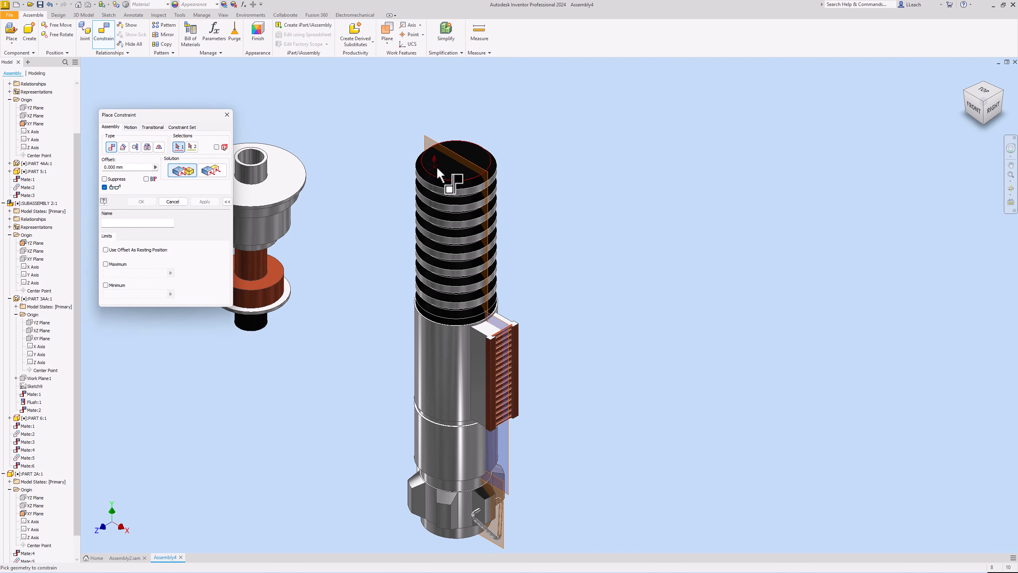
left_click(452, 173)
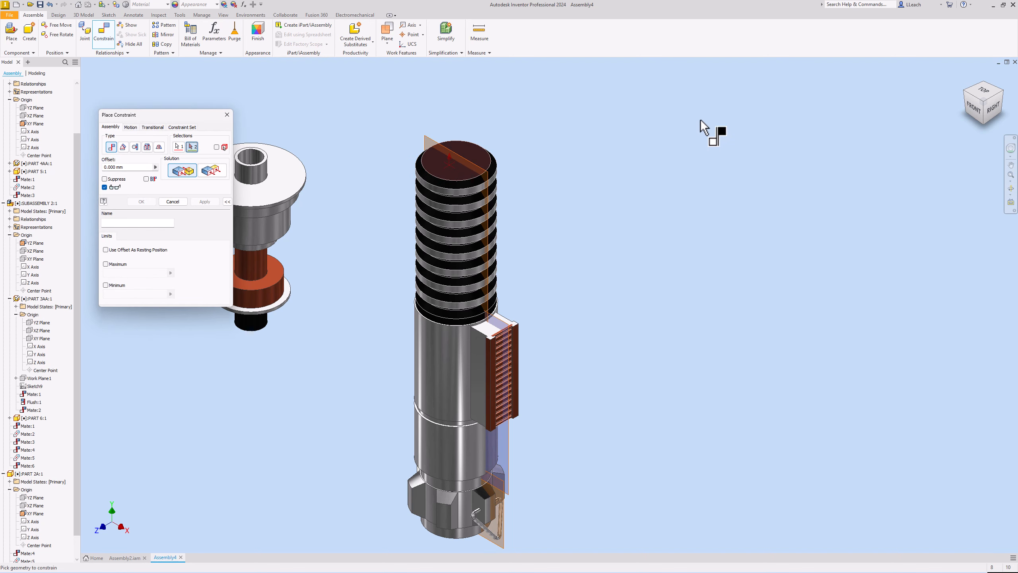
left_click(984, 125)
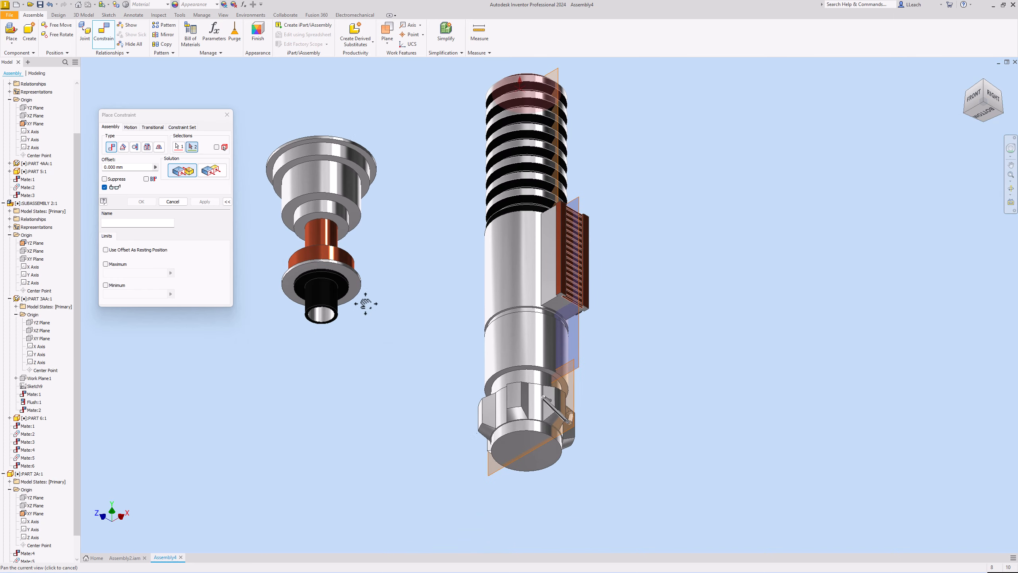
scroll(349, 308, "up", 4)
scroll(340, 316, "up", 3)
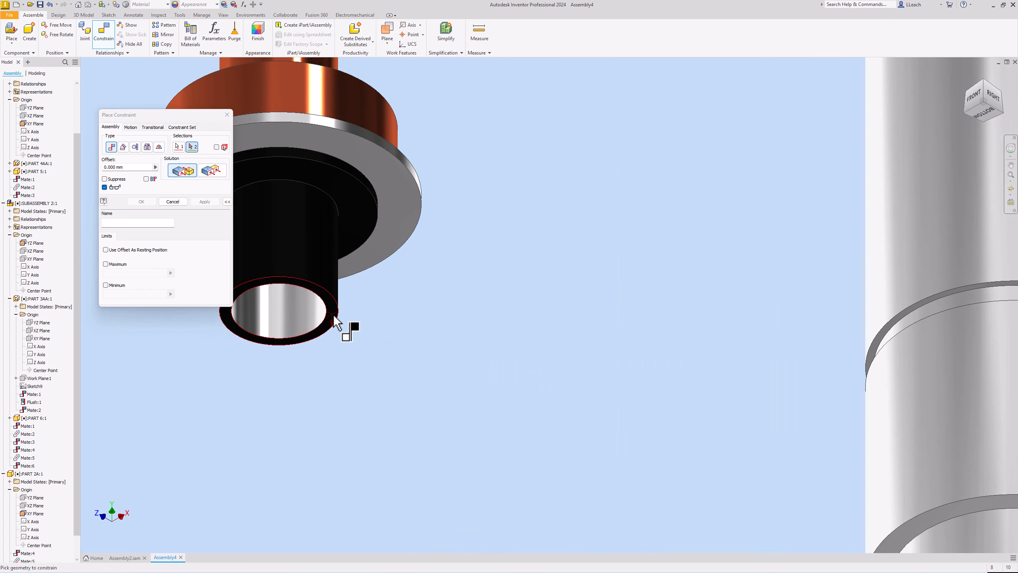
left_click(335, 312)
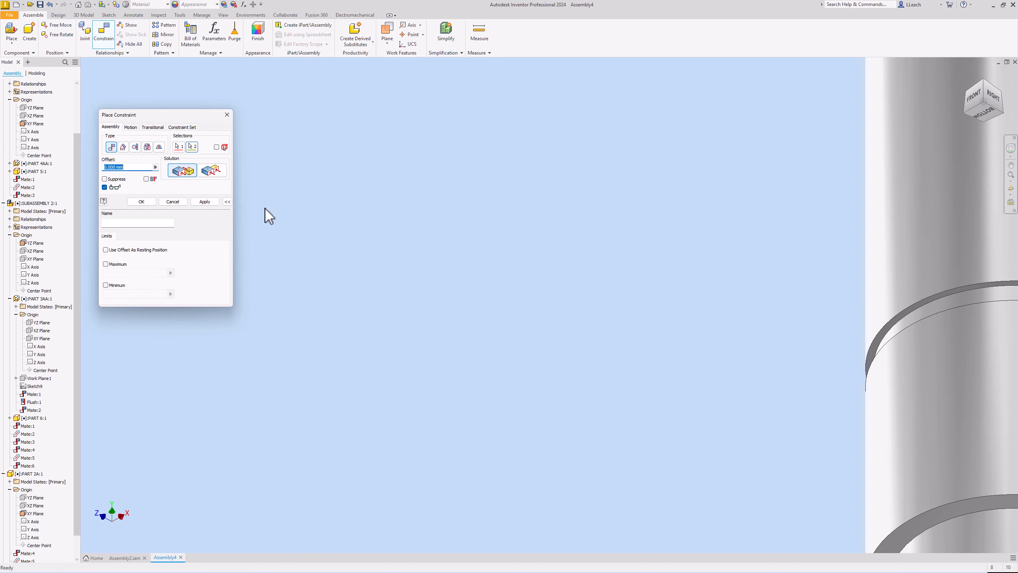
left_click(205, 201)
Mate the centre axis of PART 1A to the centre axis of PART 2A so they are concentric.
left_click(966, 75)
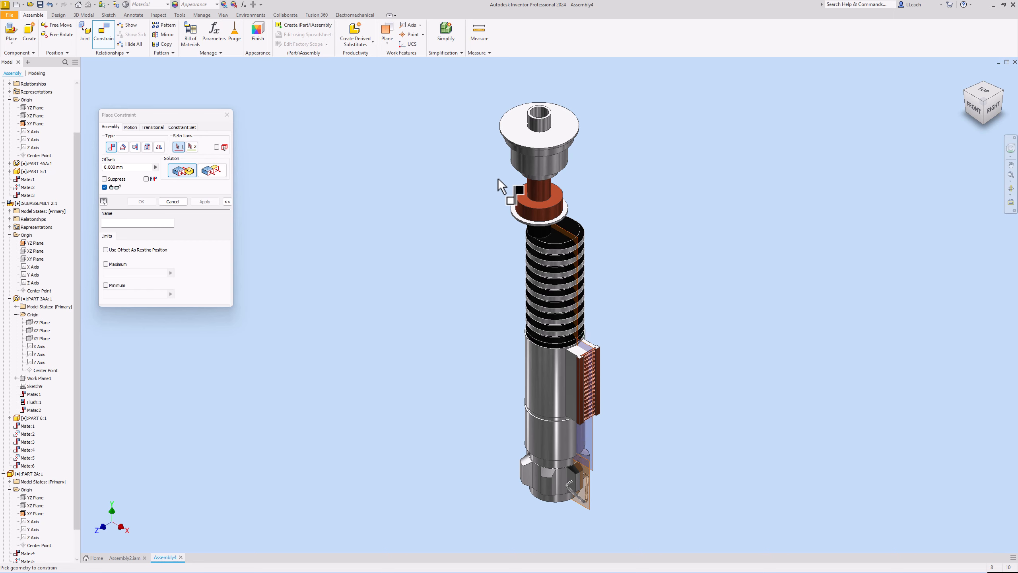
scroll(580, 176, "up", 3)
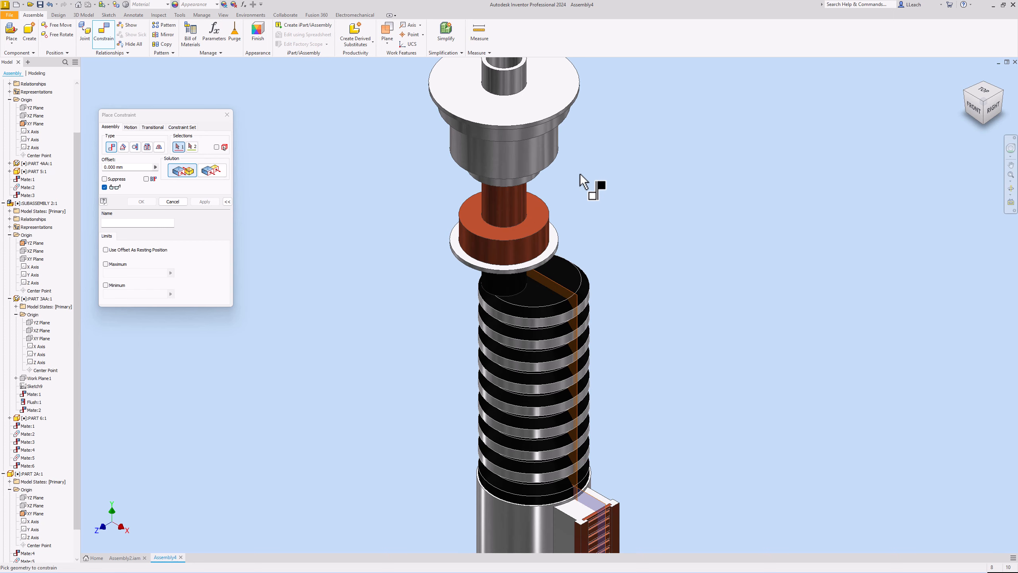
left_click(506, 197)
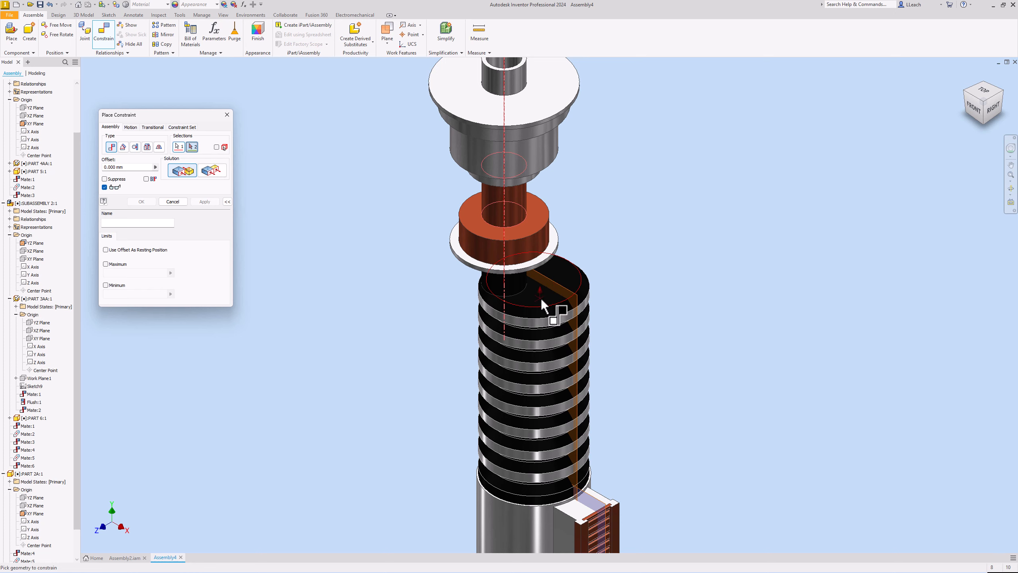
left_click(538, 334)
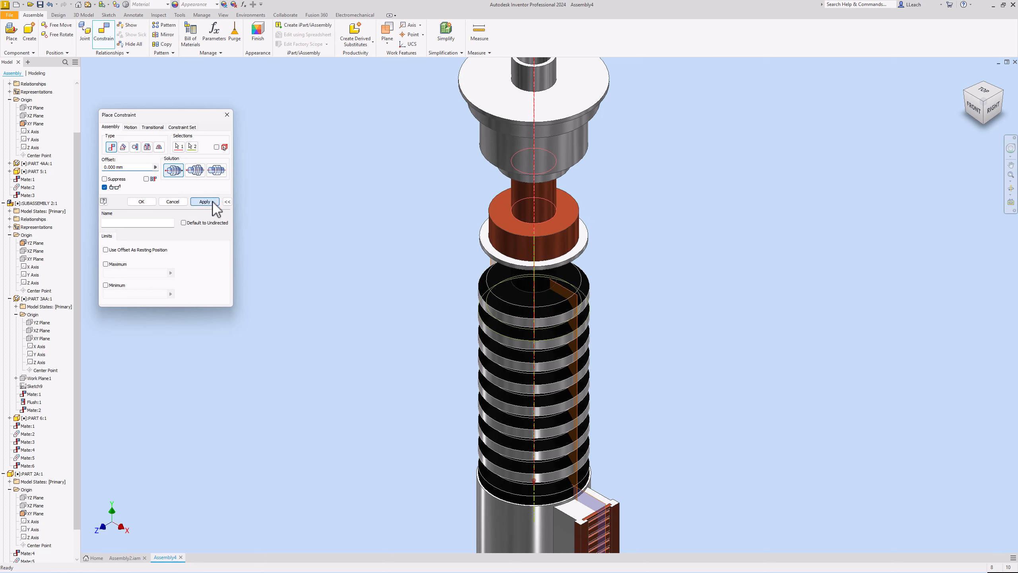
left_click(209, 202)
scroll(578, 232, "down", 5)
scroll(490, 196, "up", 3)
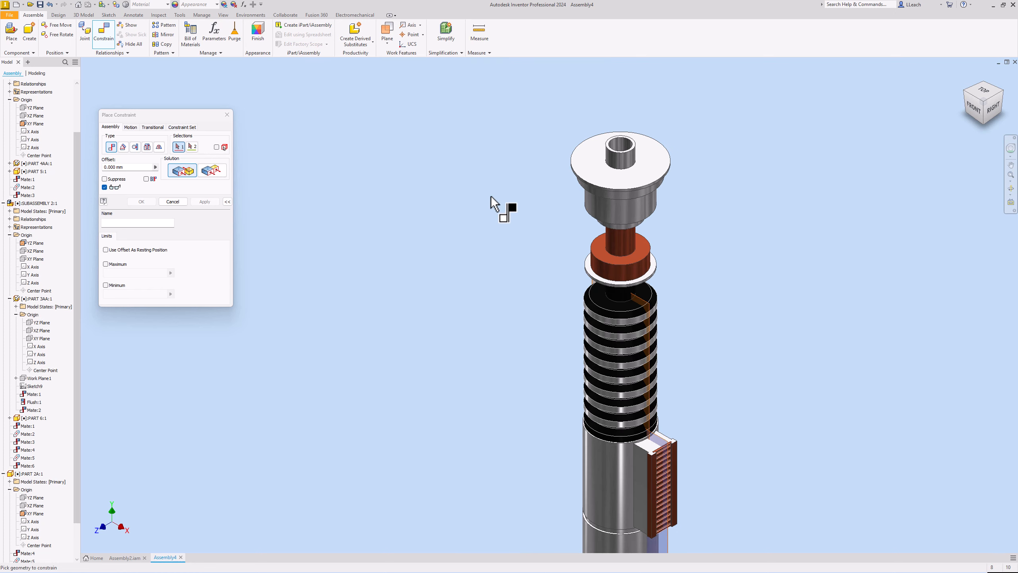
left_click_drag(210, 115, 213, 116)
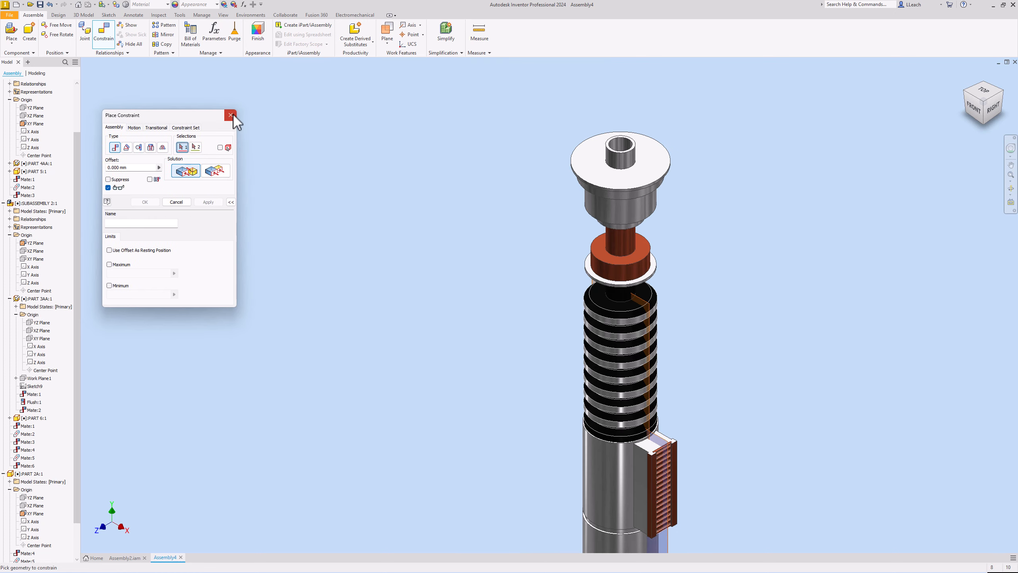
left_click(231, 116)
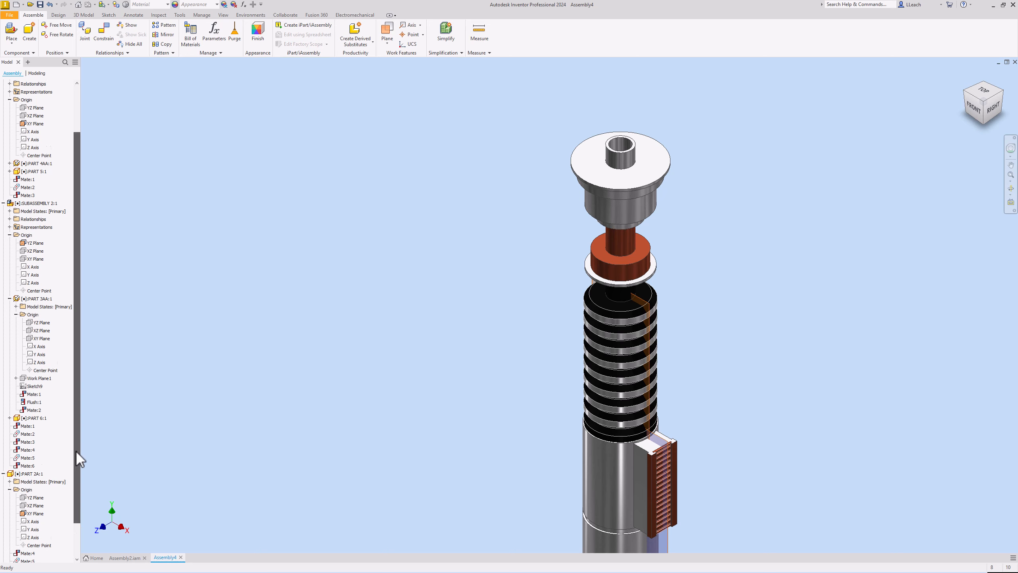
Make the origin XY plane of PART 1A visible.
scroll(75, 450, "down", 2)
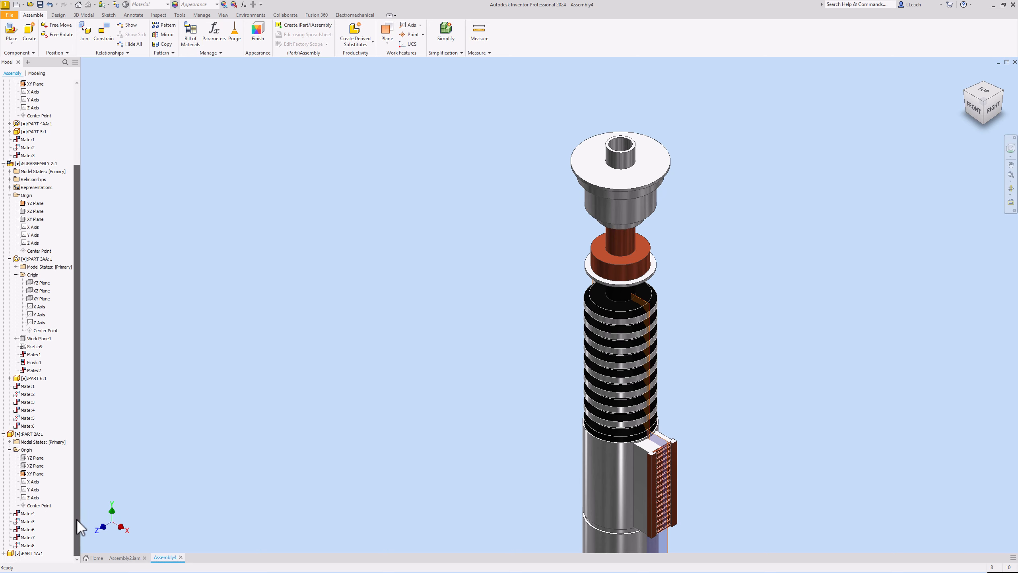
left_click(3, 553)
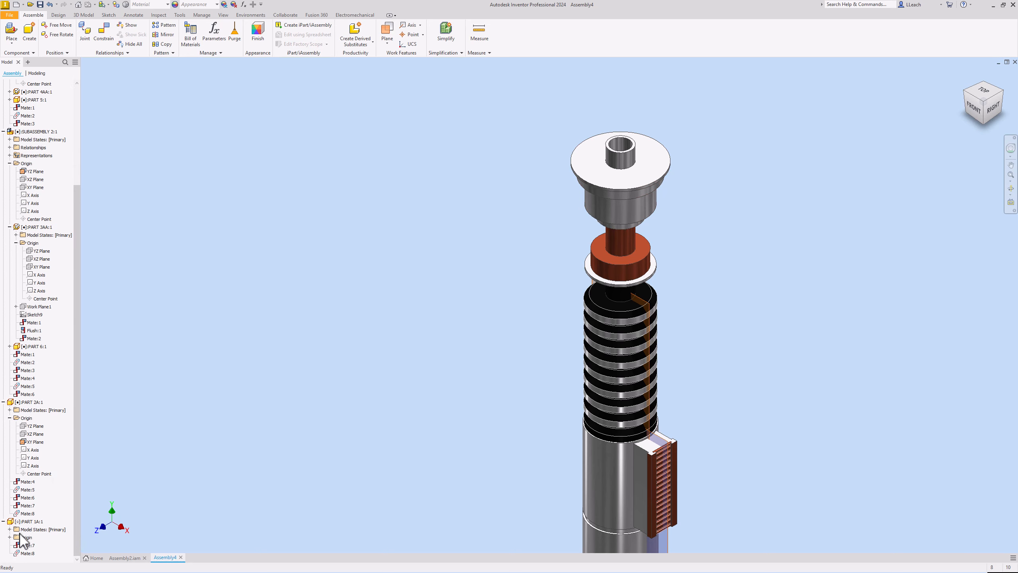
left_click(10, 537)
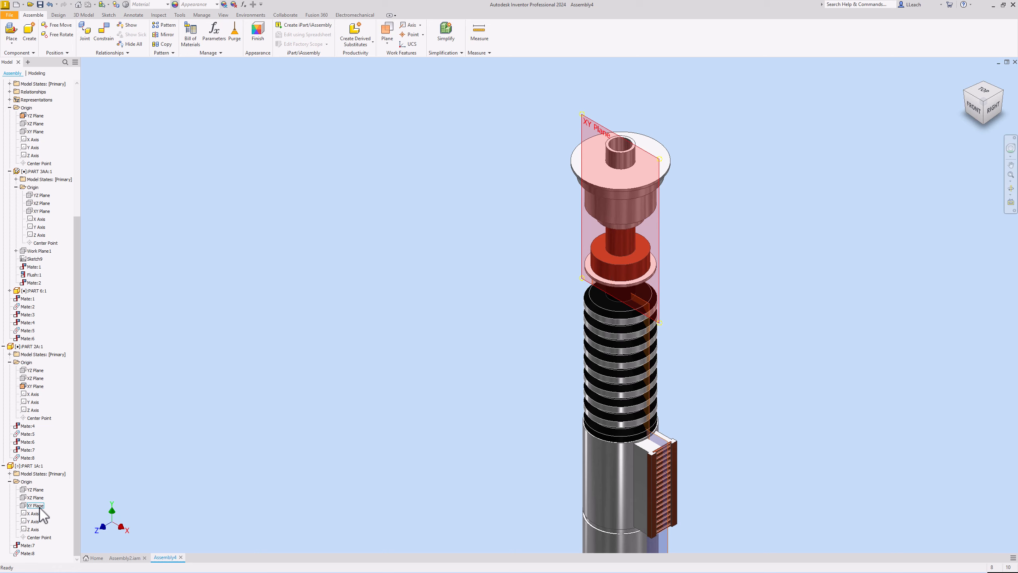
left_click(39, 506)
right_click(41, 508)
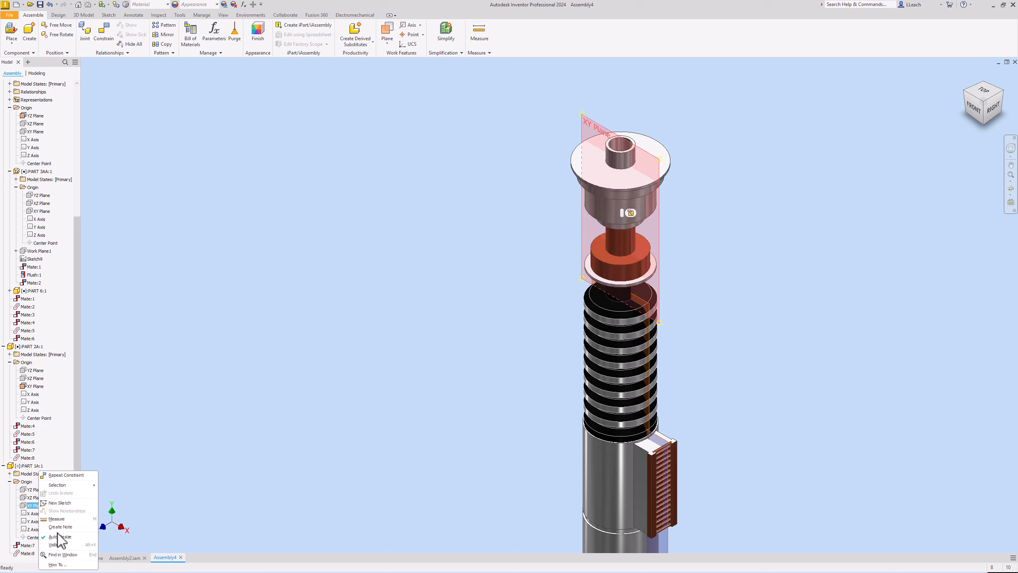
left_click(60, 553)
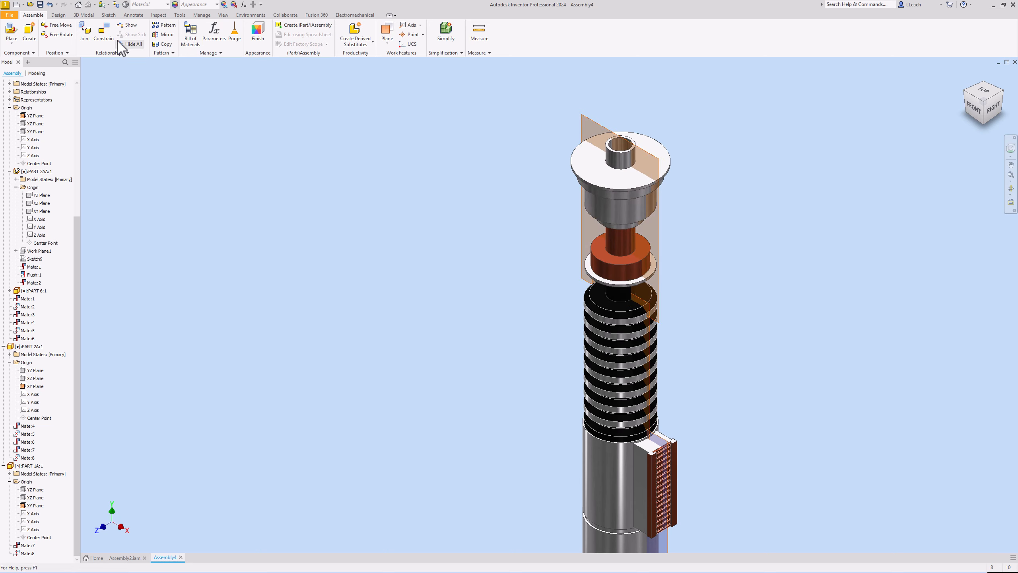
Mate the XY plane of PART 1A to the XY plane of PART 2A with a 0 mm offset to lock its rotation.
left_click(104, 32)
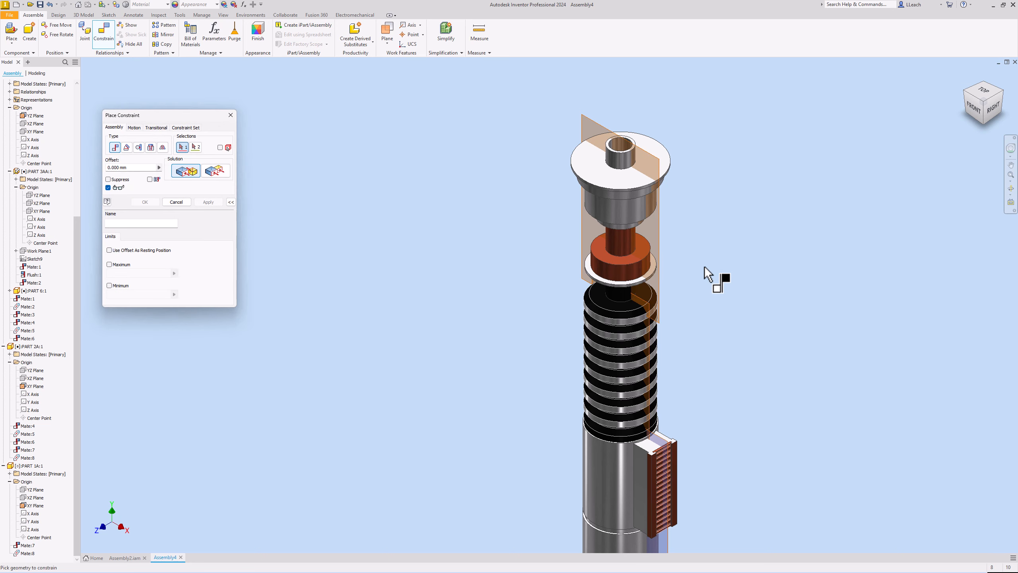
left_click(661, 233)
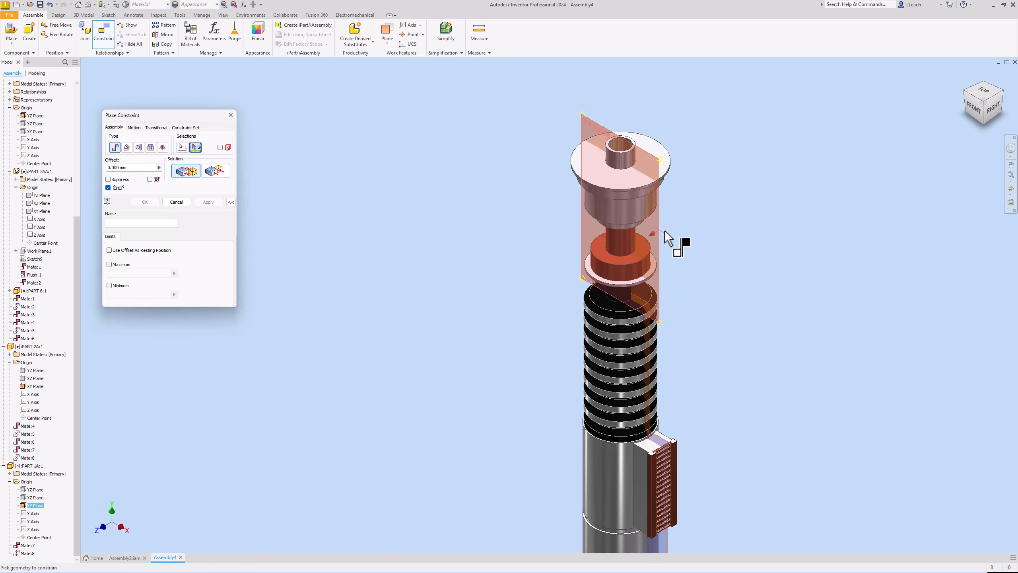
left_click(650, 366)
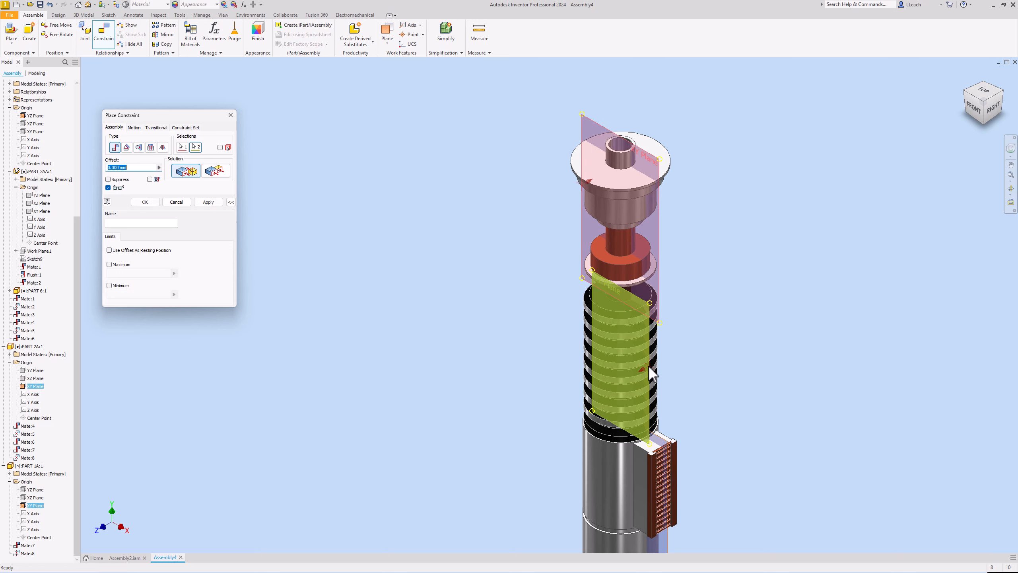
left_click(208, 201)
left_click(230, 116)
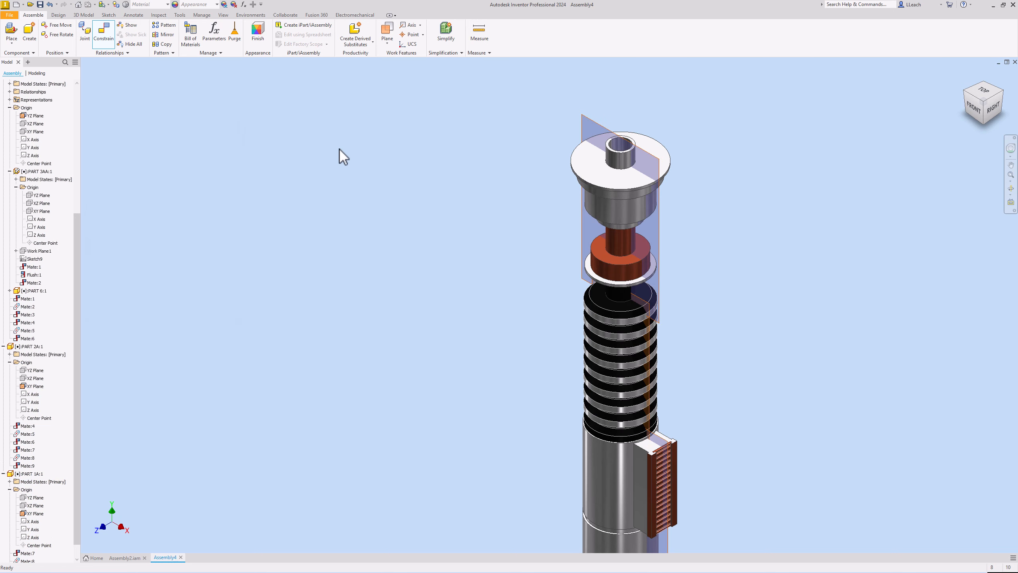
Hide the YZ plane of SUBASSEMBLY 2 and the XY plane of PART 2A.
scroll(386, 222, "up", 3)
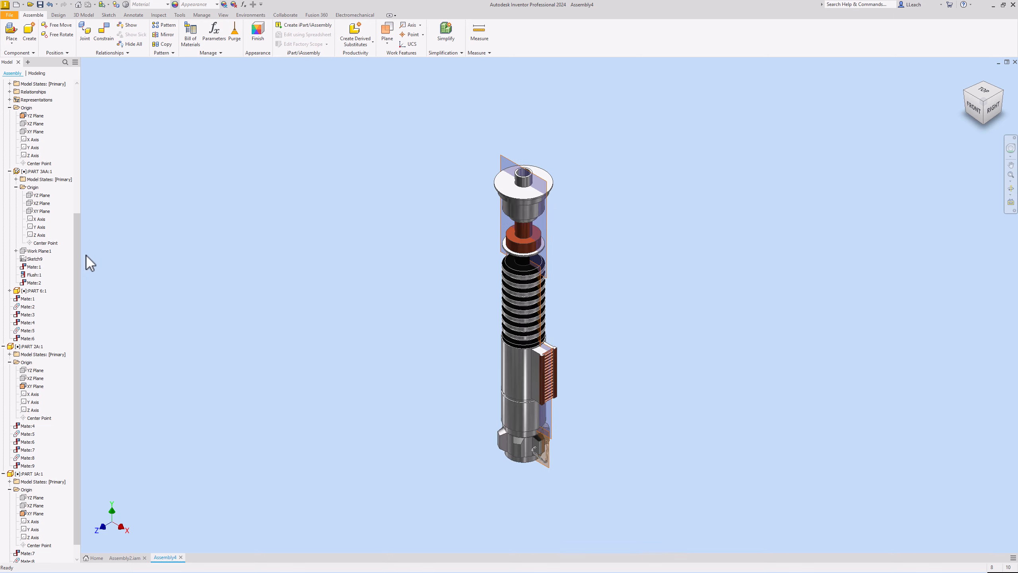
right_click(36, 116)
left_click(56, 188)
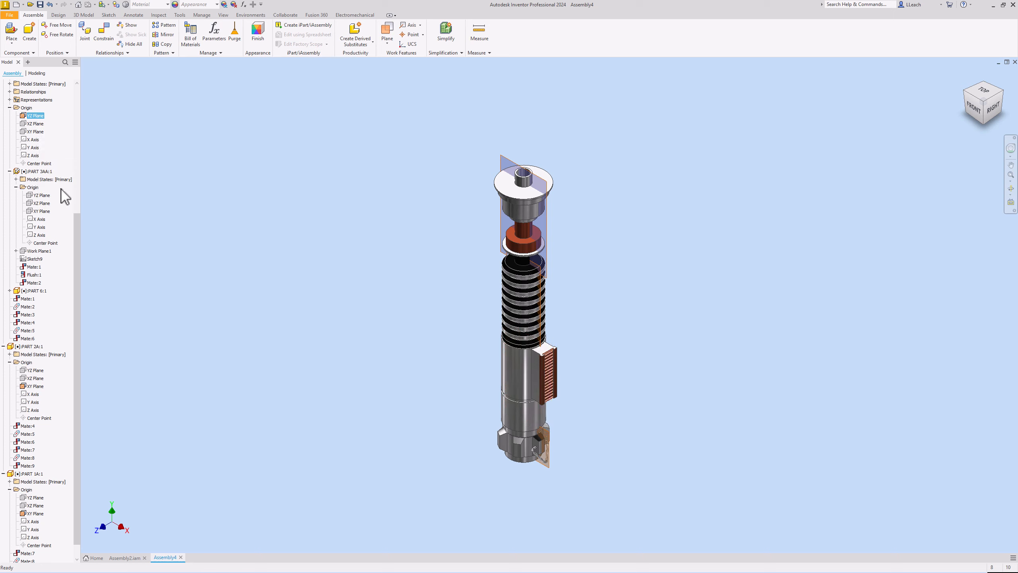
left_click(35, 386)
right_click(40, 387)
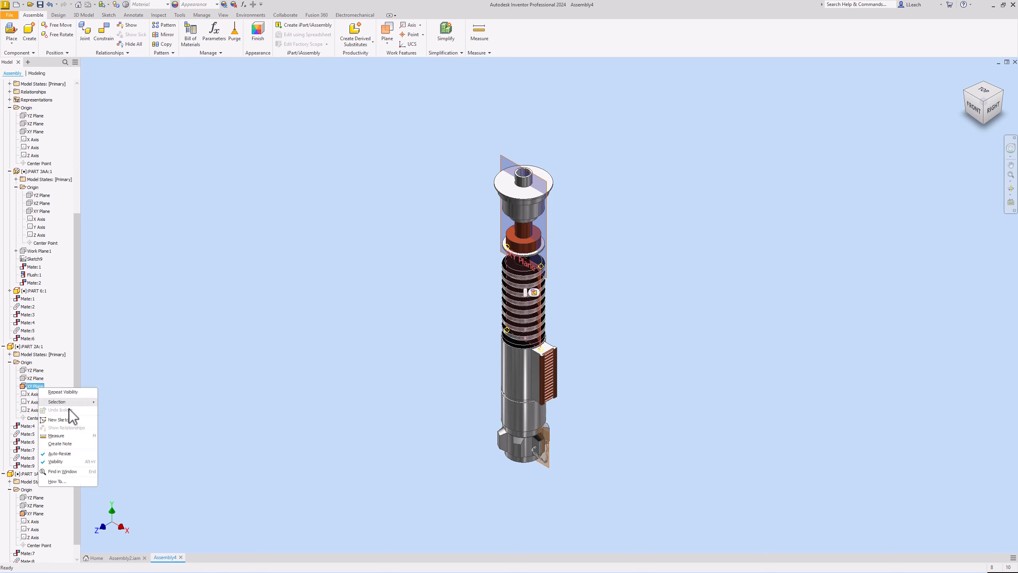
left_click(62, 457)
Hide the XY planes of PART 1A and SUBASSEMBLY 1.
scroll(58, 451, "down", 1)
left_click(35, 498)
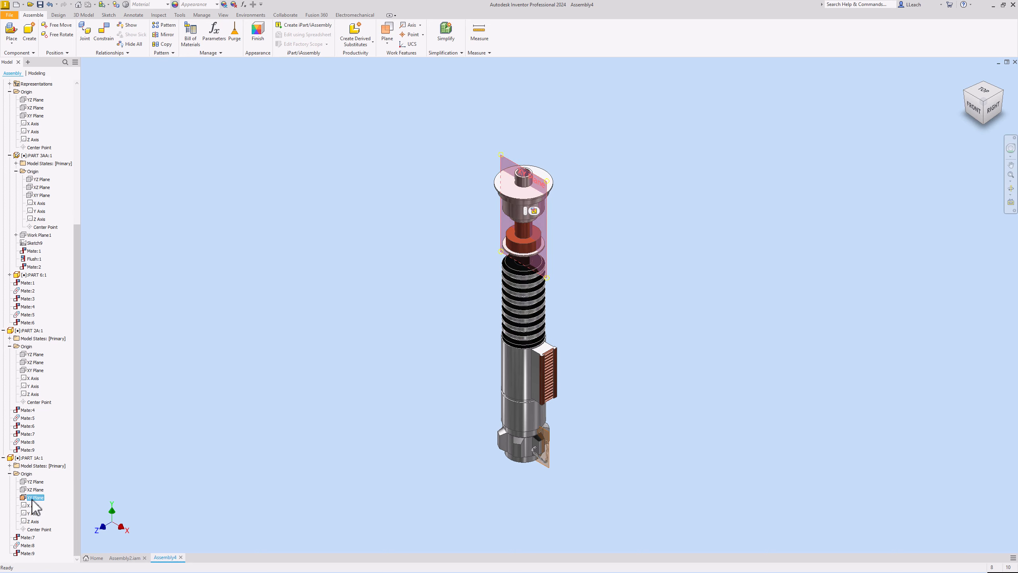
right_click(35, 498)
left_click(50, 544)
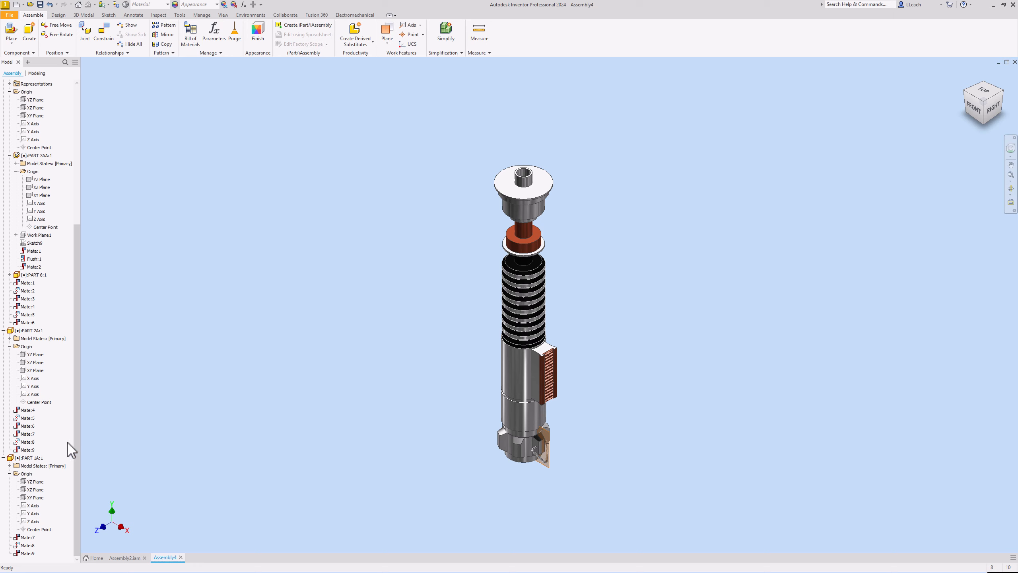
scroll(60, 449, "up", 8)
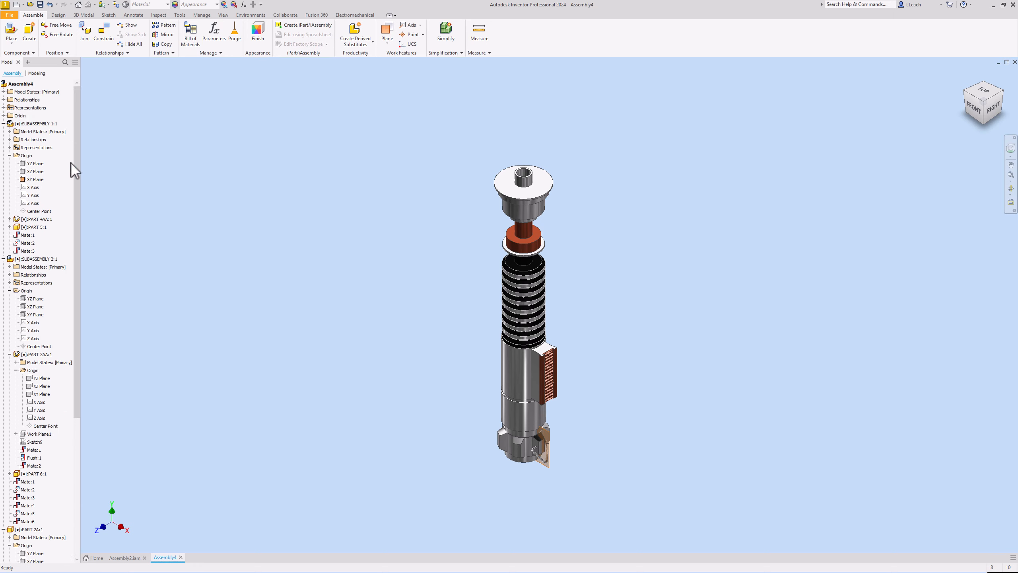
left_click(35, 179)
right_click(32, 179)
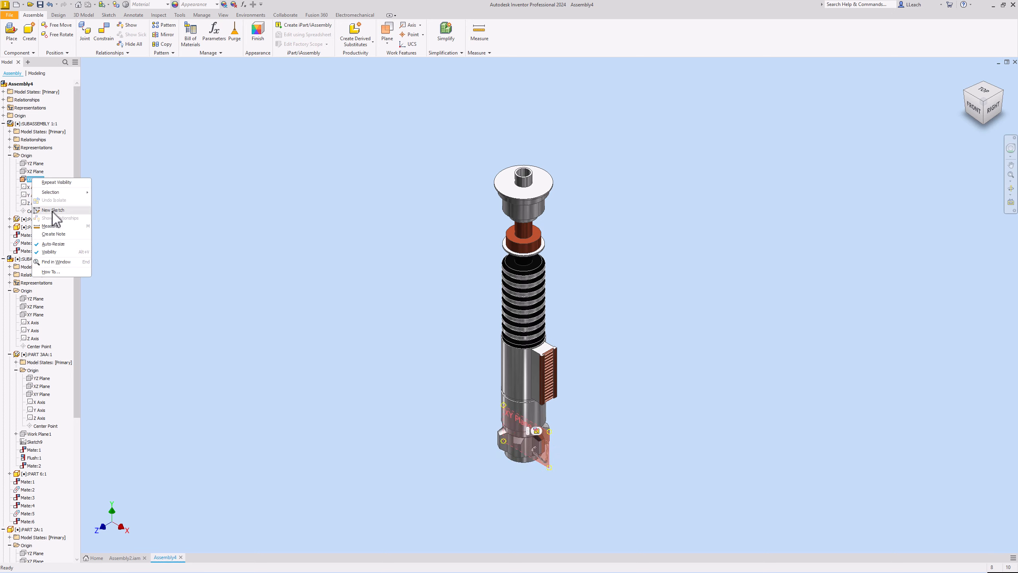
left_click(50, 252)
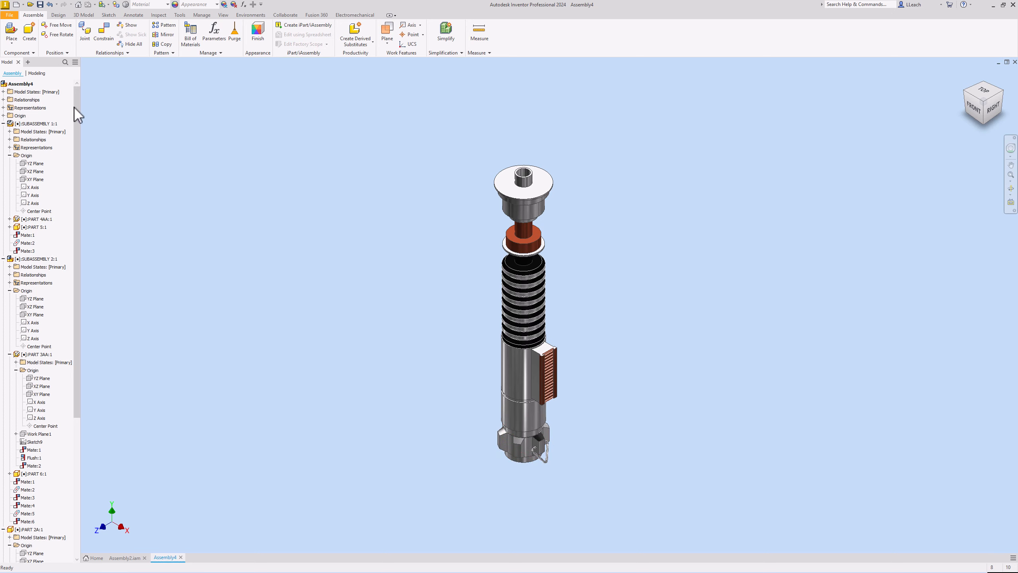
Collapse the whole model tree and show the finished hilt in the isometric view of its right and back sides.
left_click(76, 62)
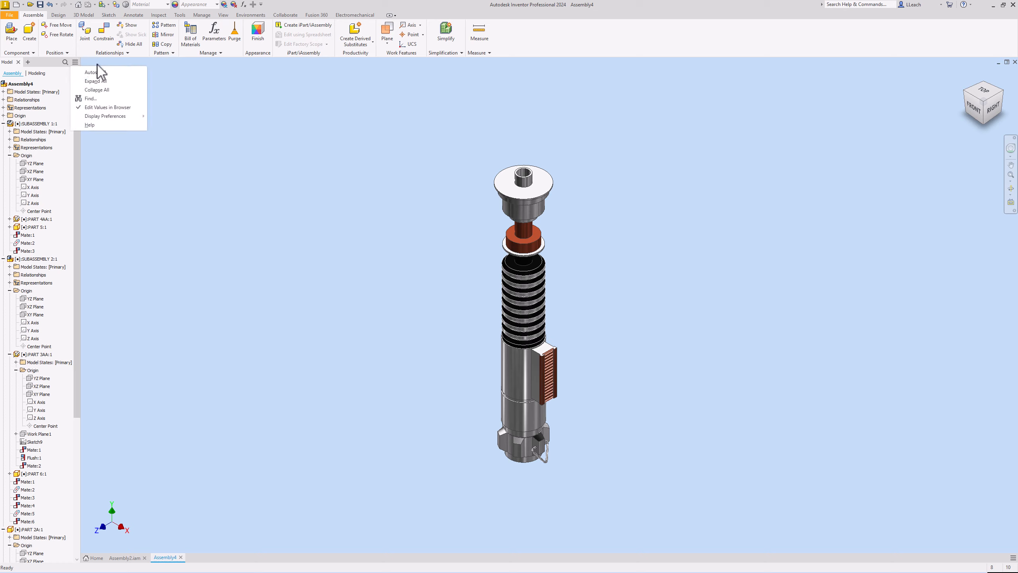
left_click(96, 90)
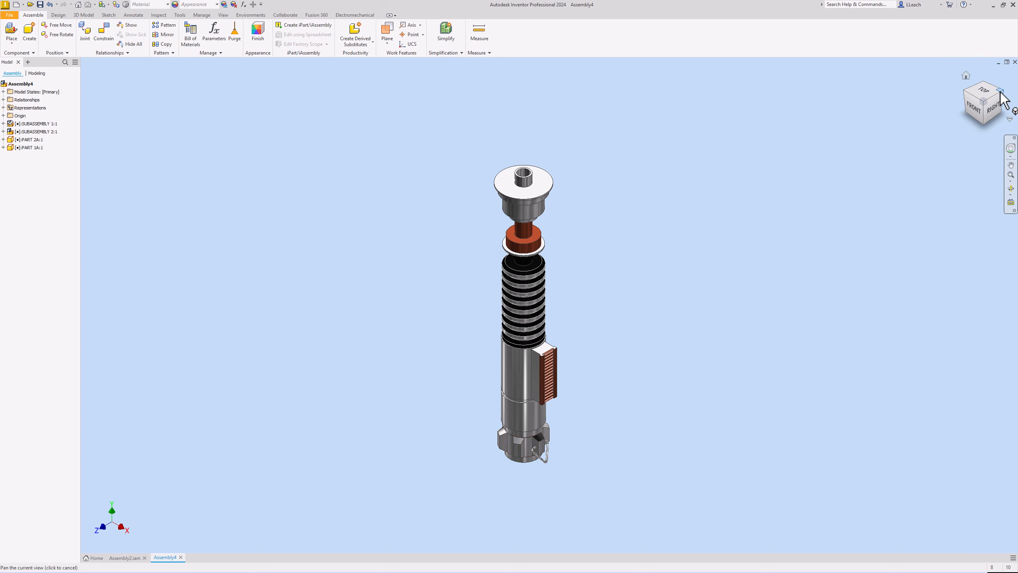
left_click(966, 76)
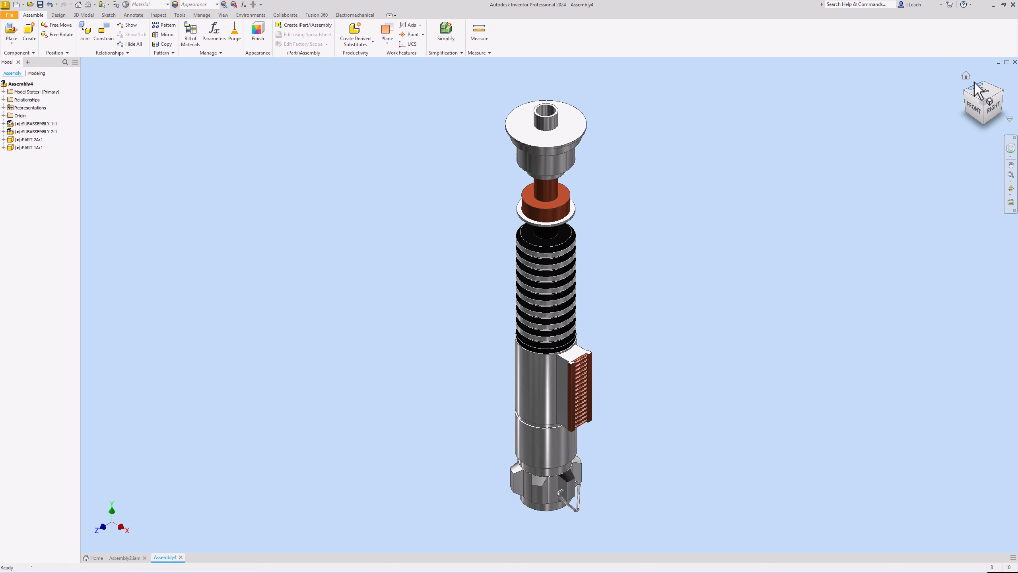
left_click(1004, 96)
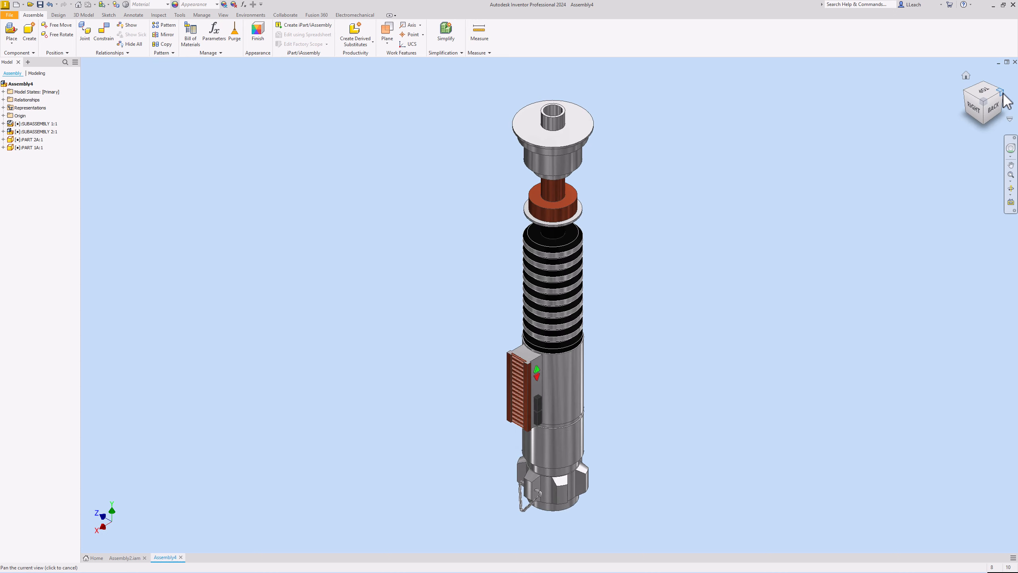
left_click(968, 94)
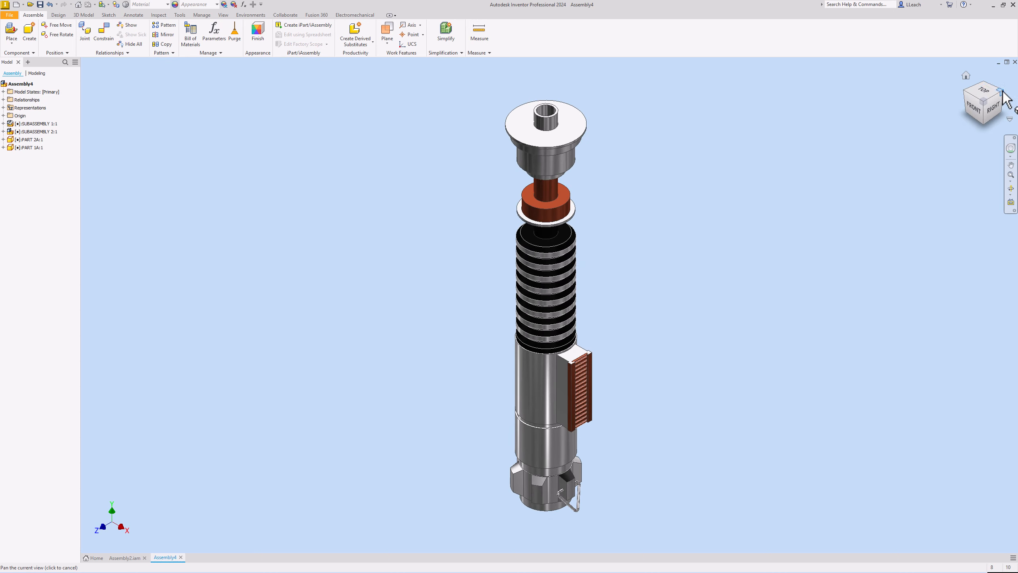
left_click(1003, 92)
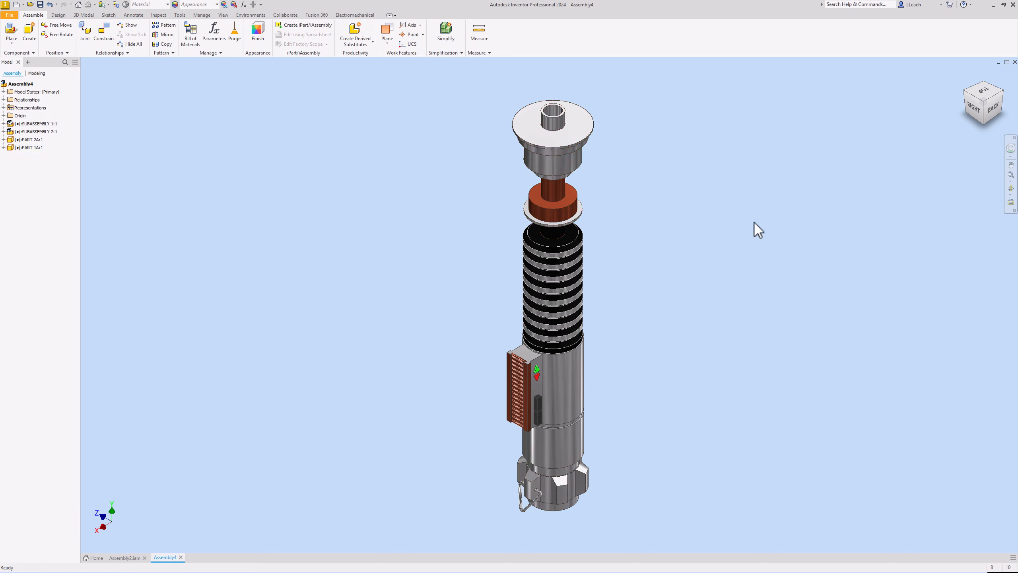
middle_click_drag(739, 226, 672, 239)
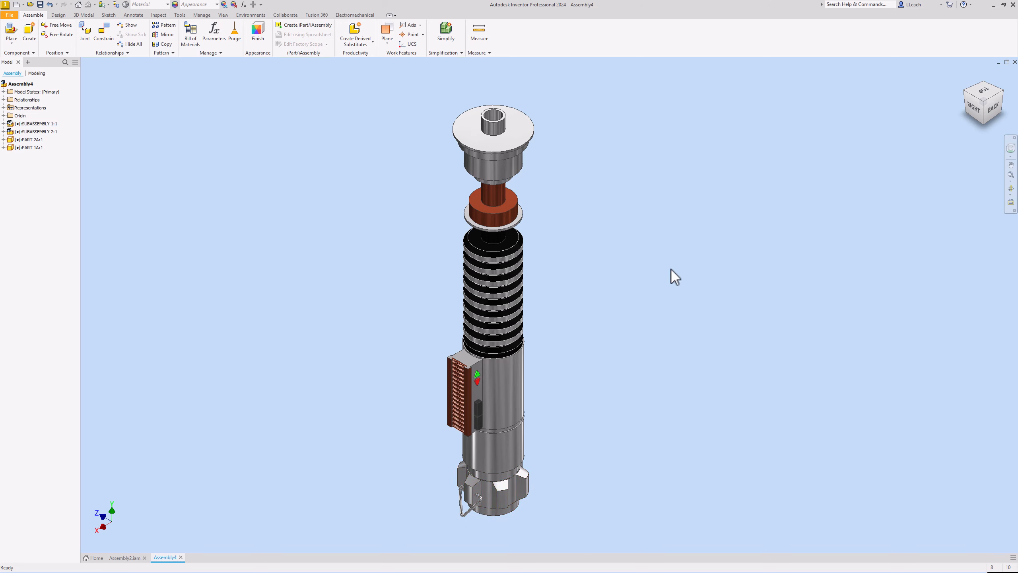
middle_click_drag(674, 265, 667, 255)
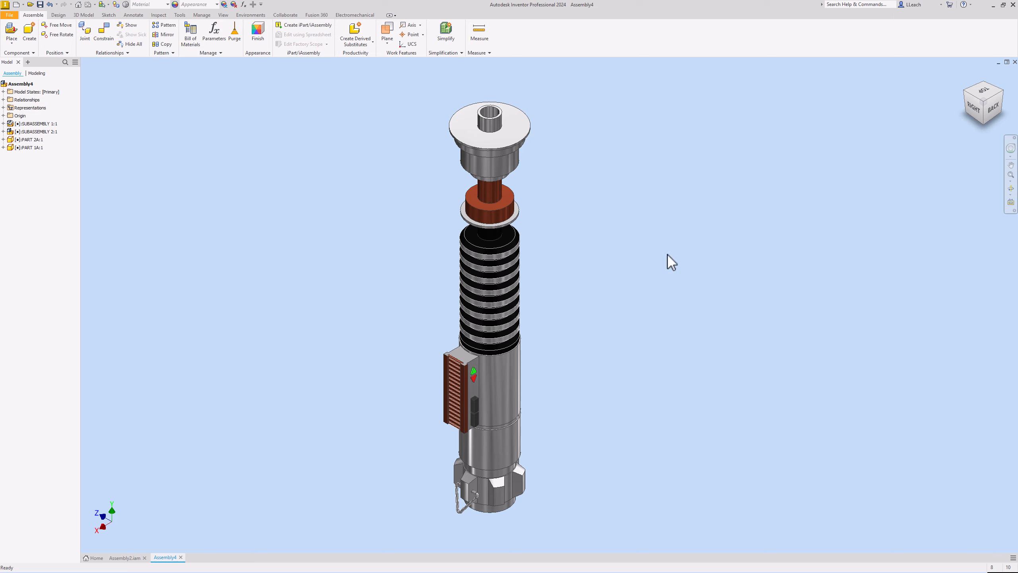
Save the assembly as COMPLETE ASSEMBLY in the LUKE LIGHTSABER folder, together with its changed dependent files.
left_click(9, 15)
left_click(27, 82)
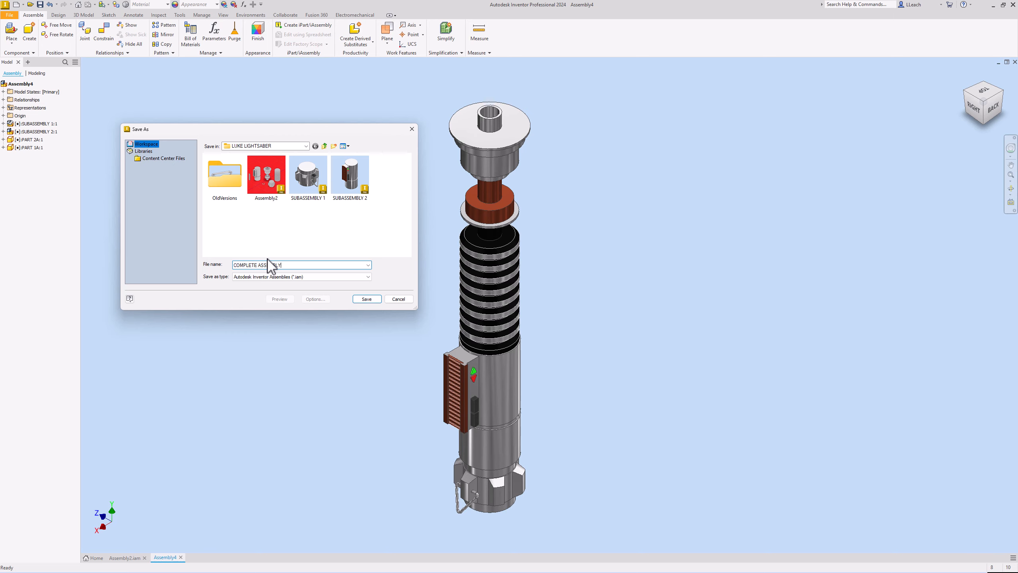
left_click(361, 298)
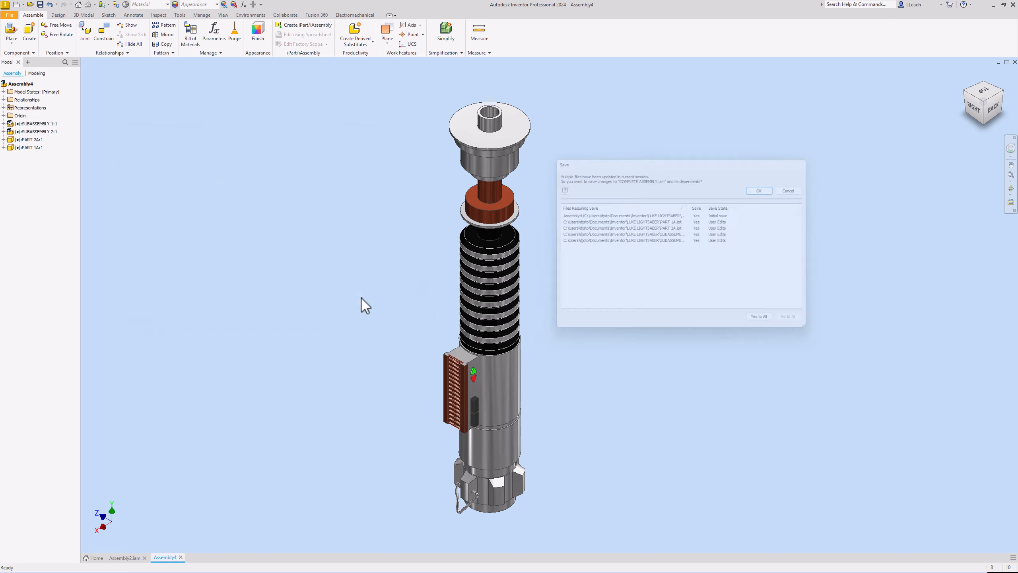
left_click(769, 187)
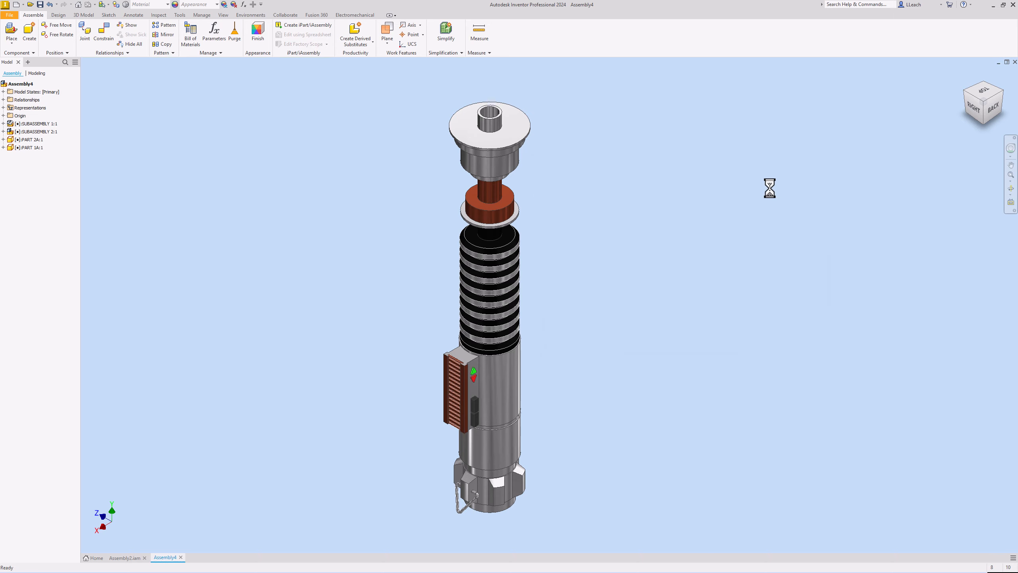